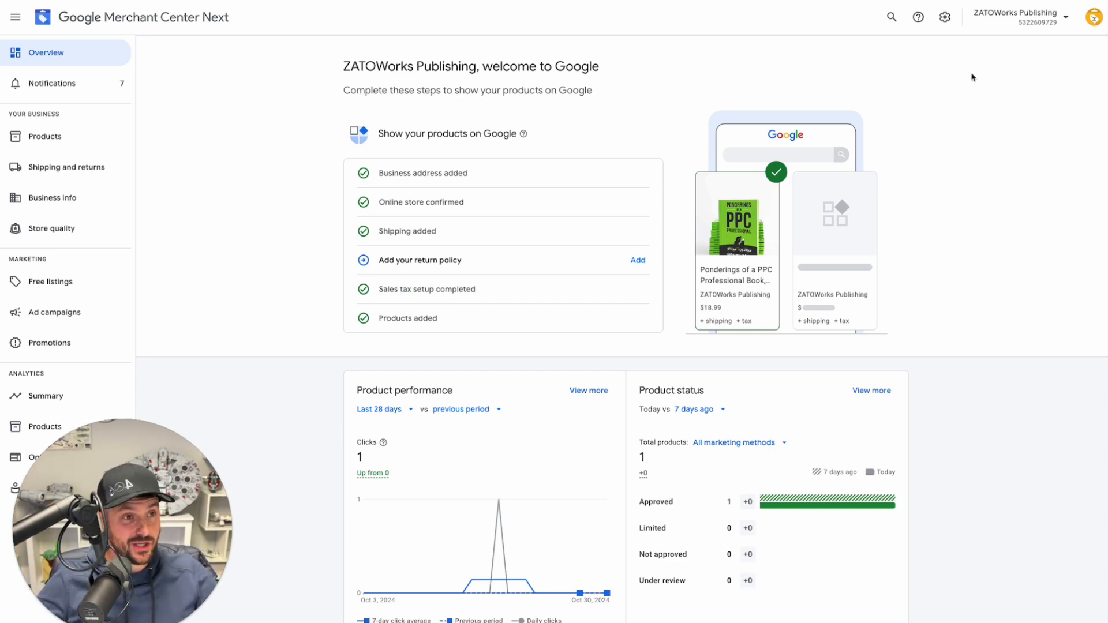
# Review the account's primary and supplemental data sources, and return to the overview.
pyautogui.click(944, 18)
pyautogui.click(919, 49)
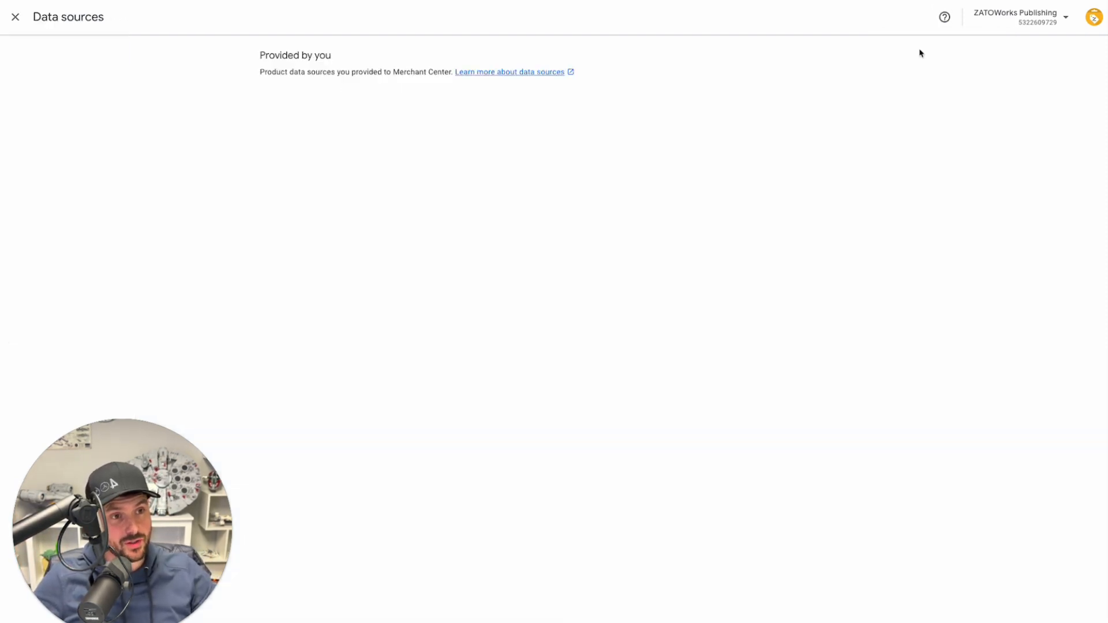
pyautogui.click(717, 146)
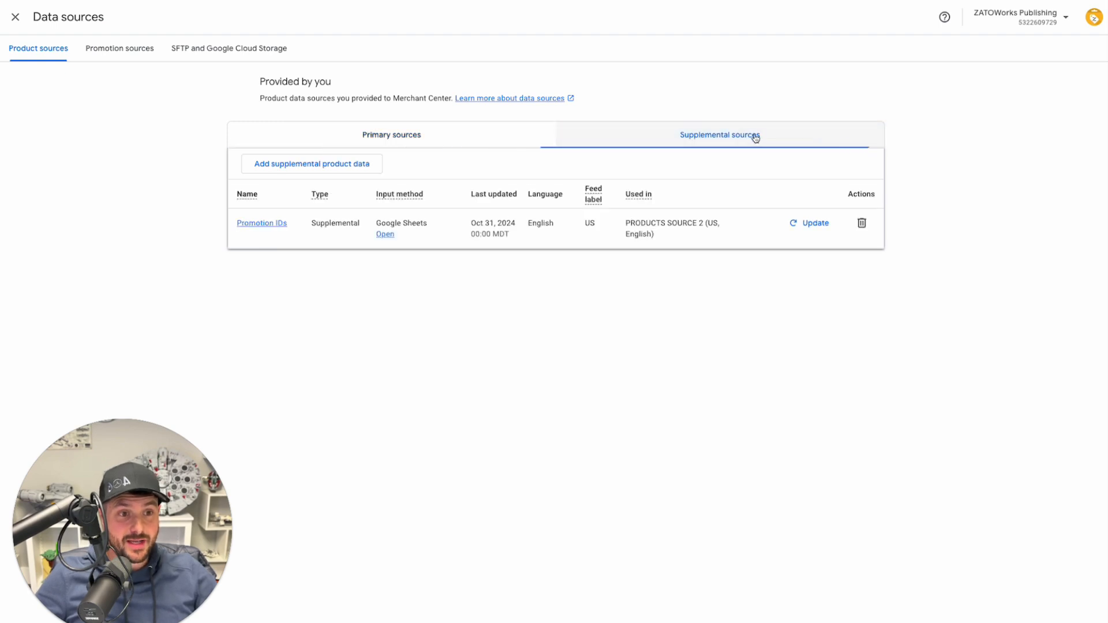
pyautogui.click(369, 138)
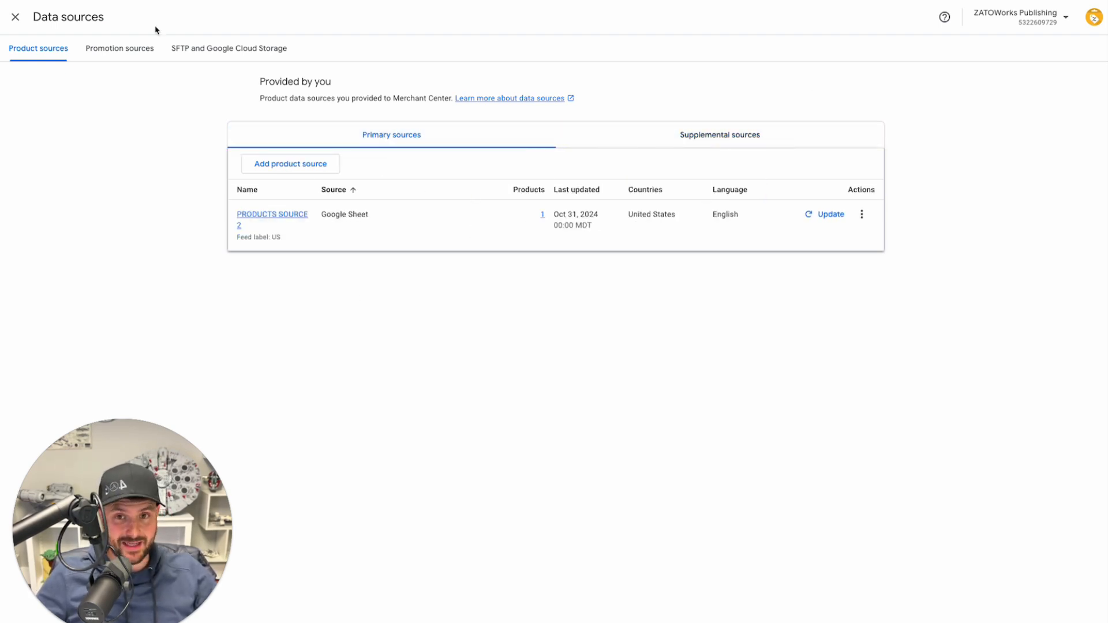
pyautogui.click(15, 18)
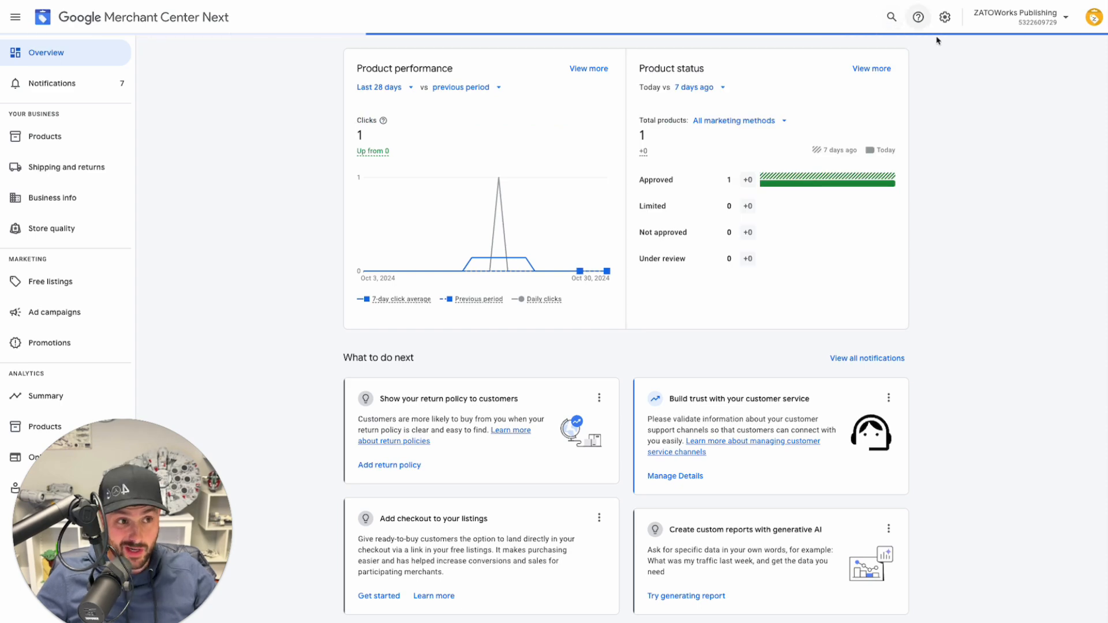
# Look through the add-ons available to discover and the account's own installed add-ons.
pyautogui.click(944, 17)
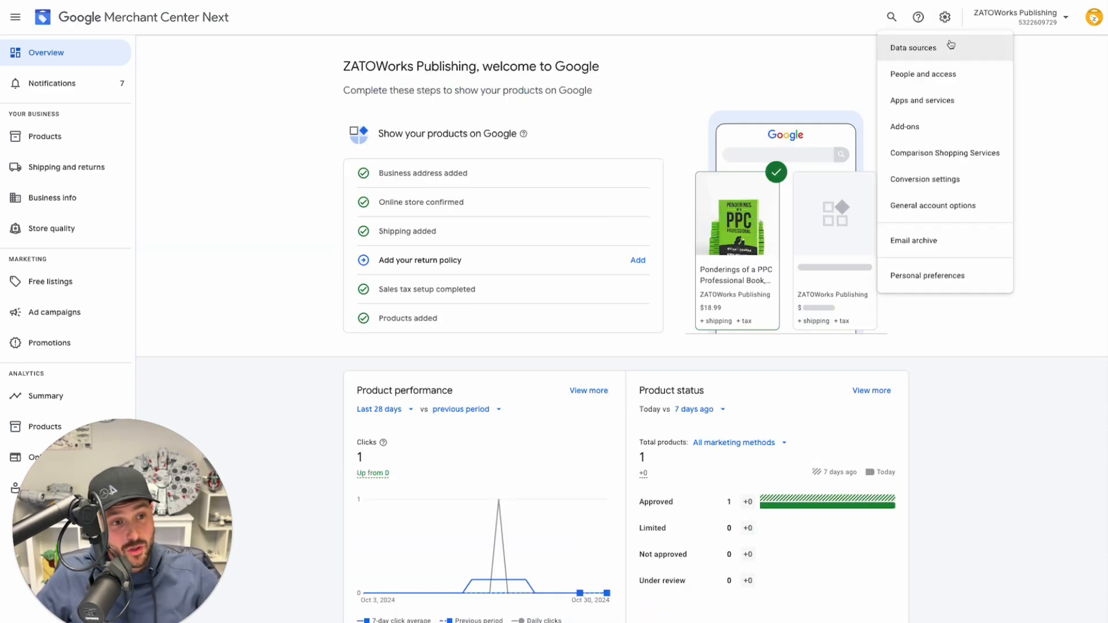
pyautogui.click(920, 126)
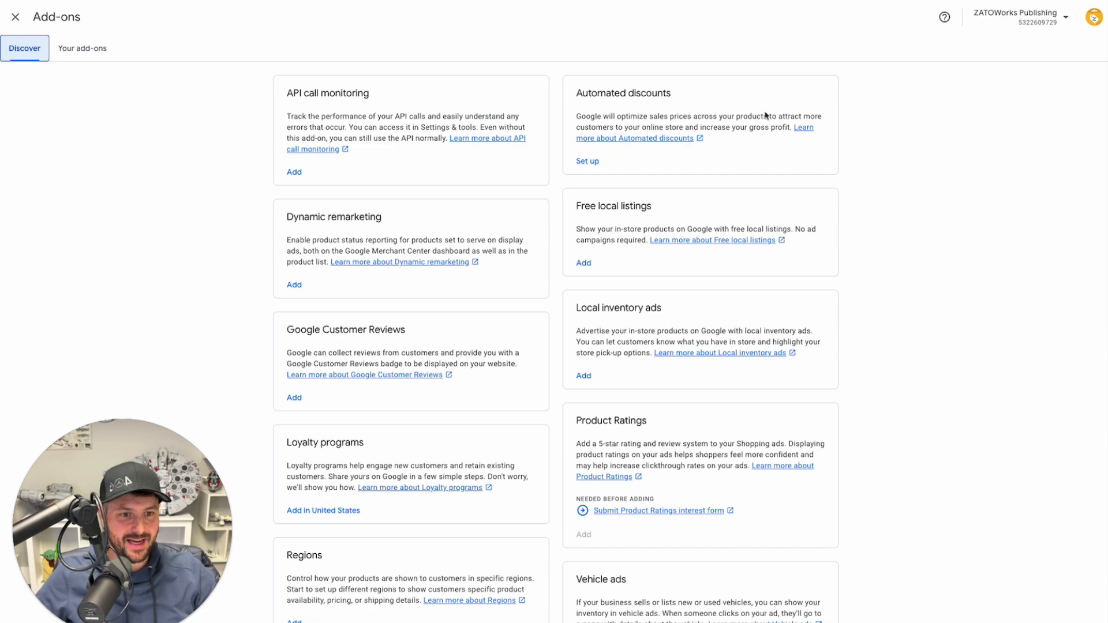
pyautogui.scroll(-1, 591, 189)
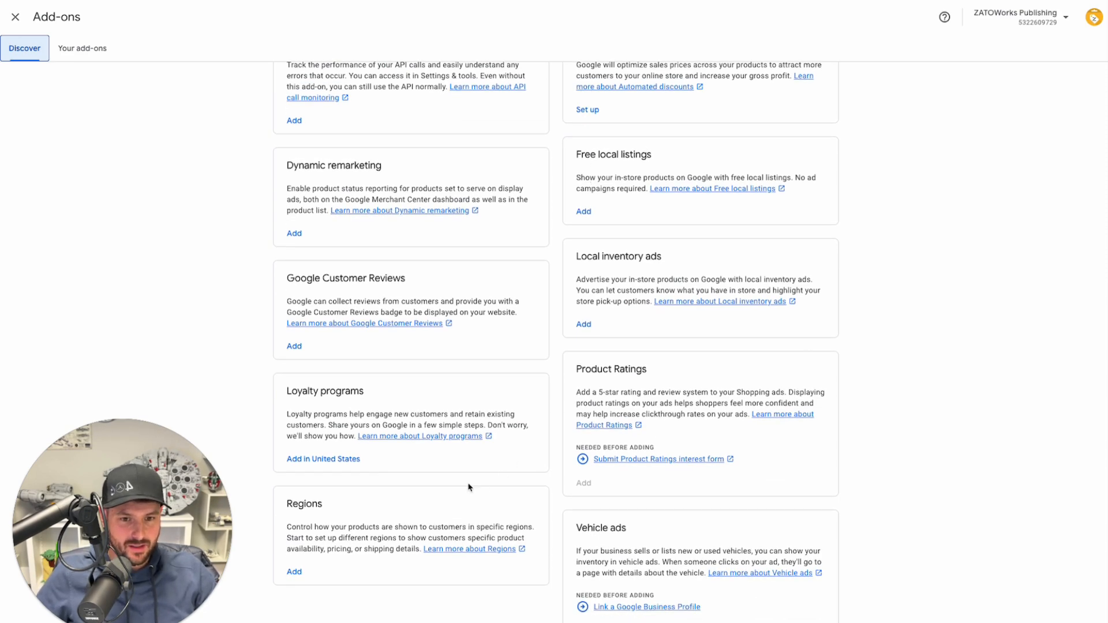
pyautogui.scroll(1, 365, 529)
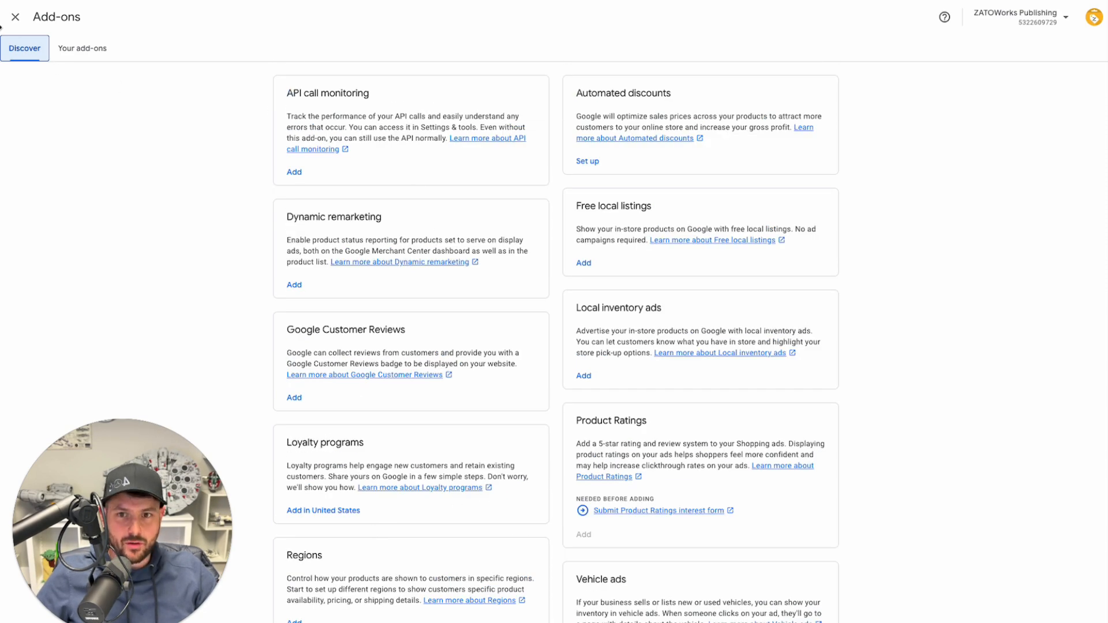
pyautogui.click(78, 46)
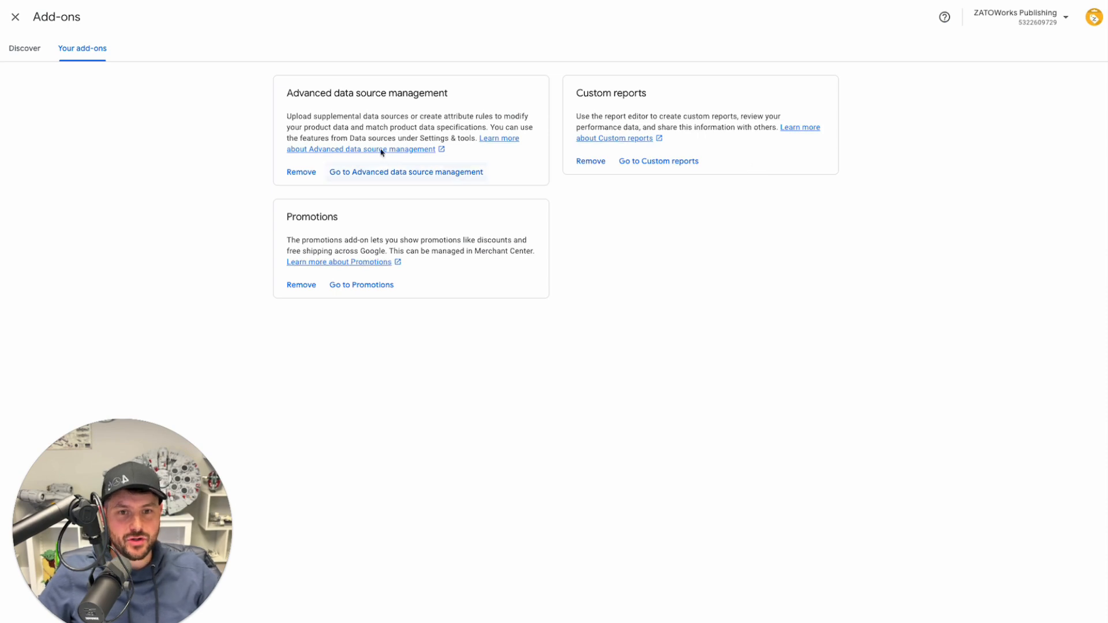
pyautogui.click(26, 51)
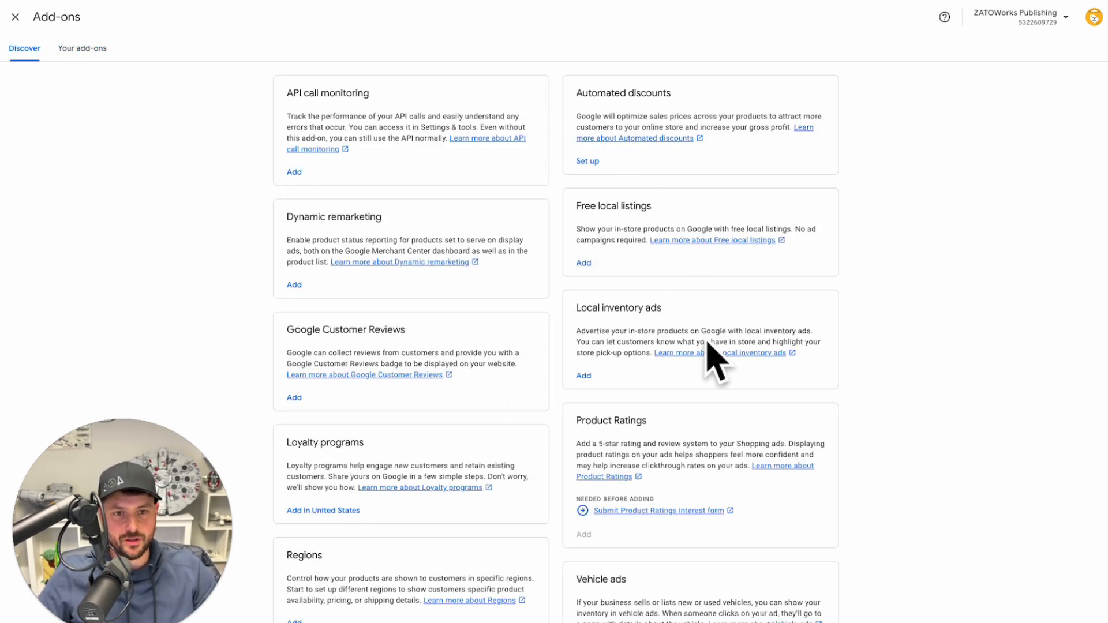
pyautogui.click(95, 48)
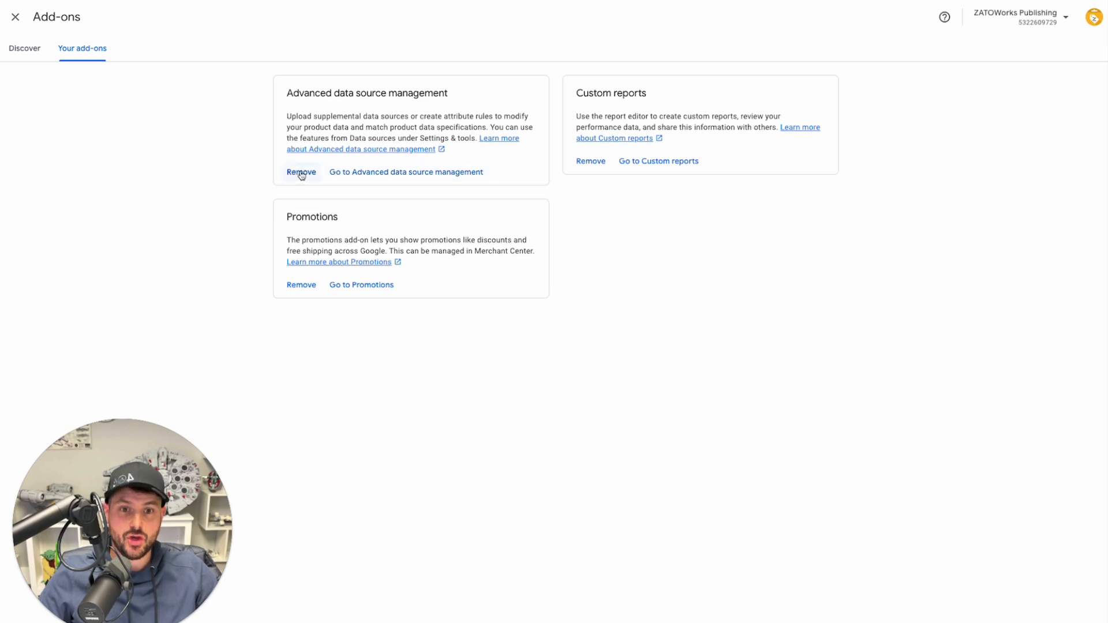
# Go to Advanced data source management, check the supplemental sources, and examine the attribute rules of PRODUCTS SOURCE 2.
pyautogui.click(428, 175)
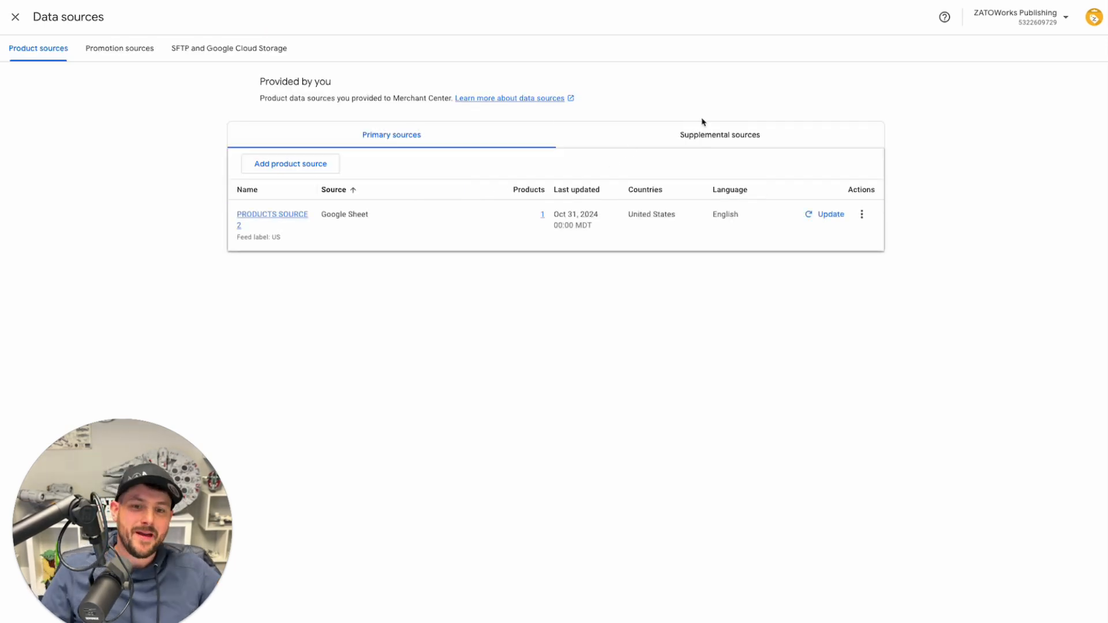
pyautogui.click(731, 136)
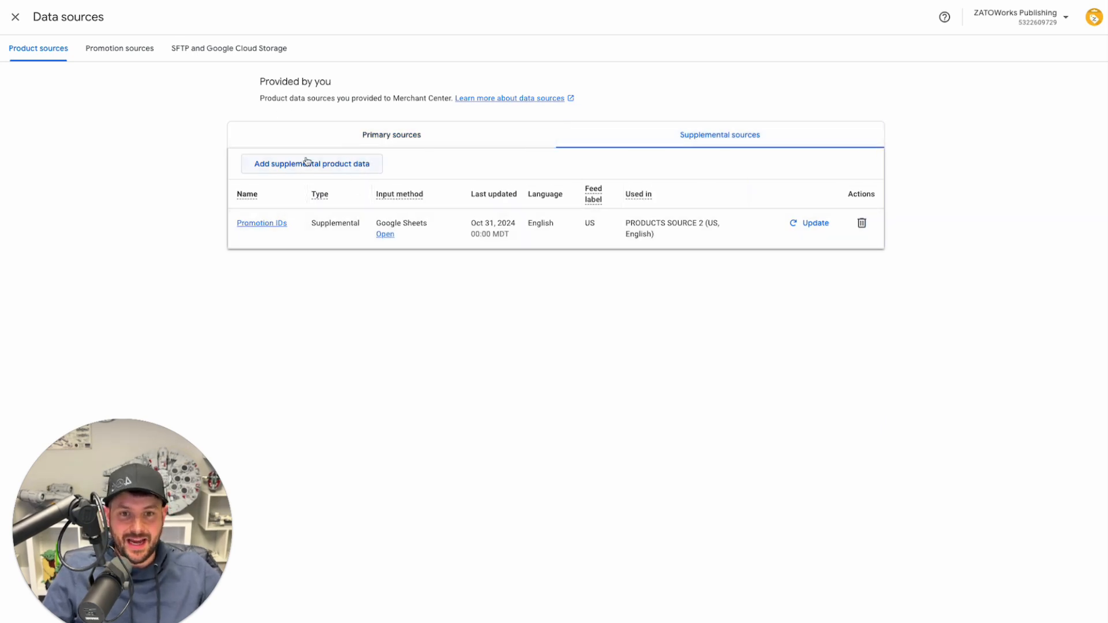
pyautogui.click(312, 137)
pyautogui.click(281, 214)
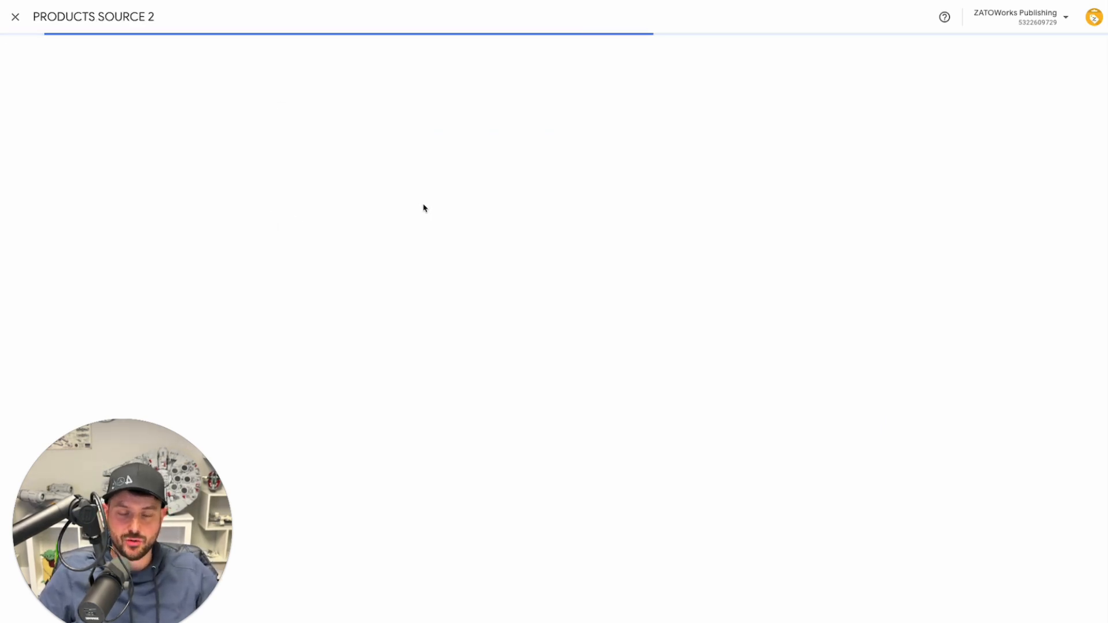
pyautogui.click(434, 171)
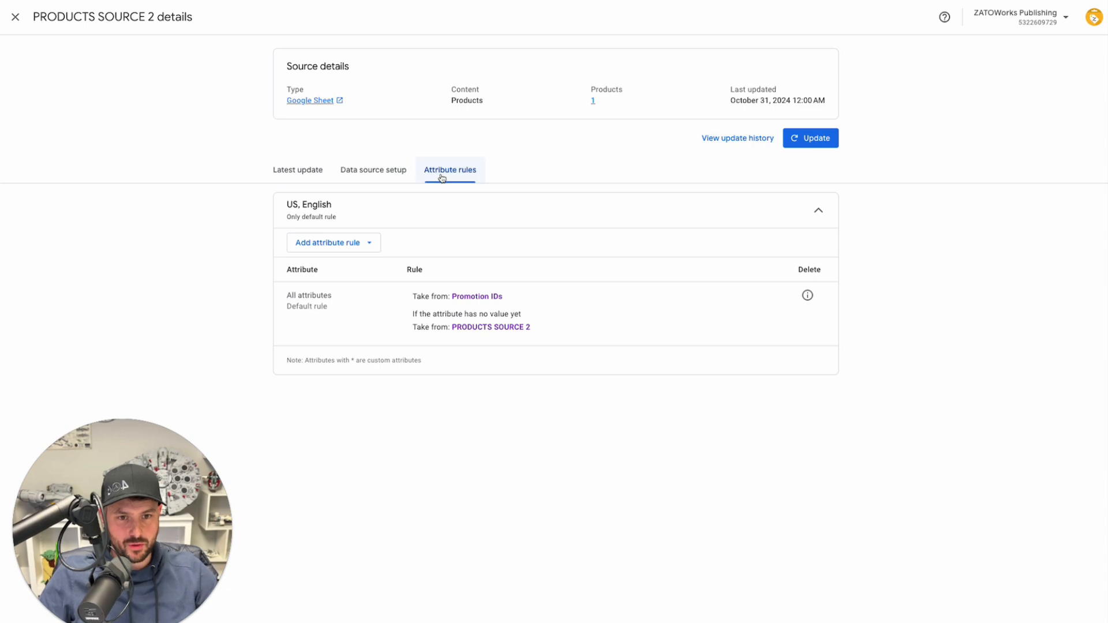
pyautogui.click(16, 17)
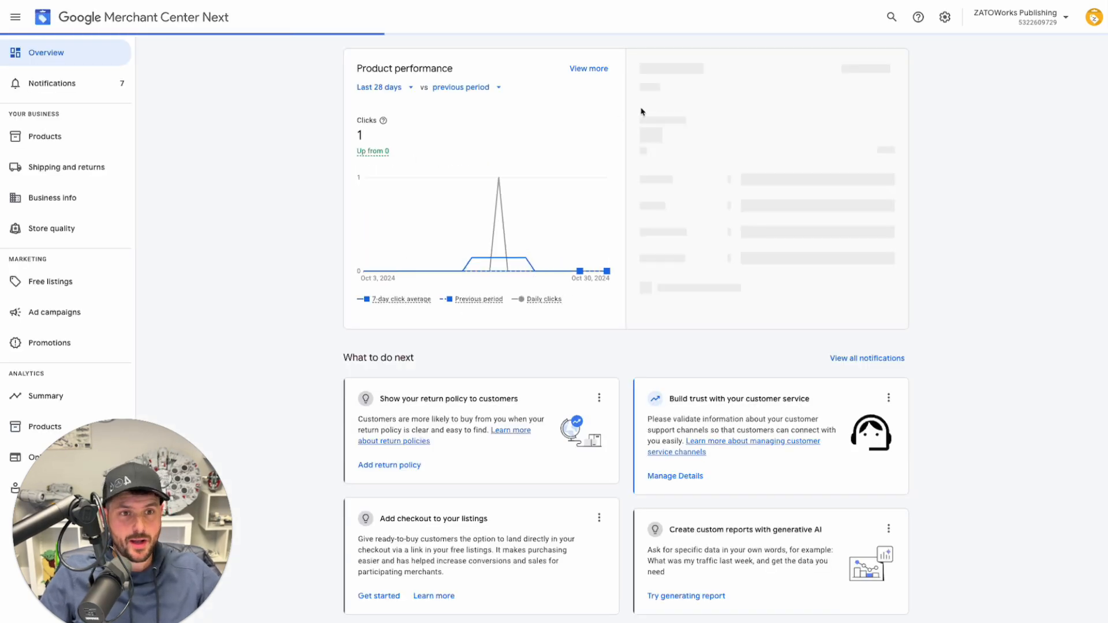
# Compare the primary source's type with the supplemental source in Data sources, and view the list of all products.
pyautogui.click(949, 25)
pyautogui.click(927, 46)
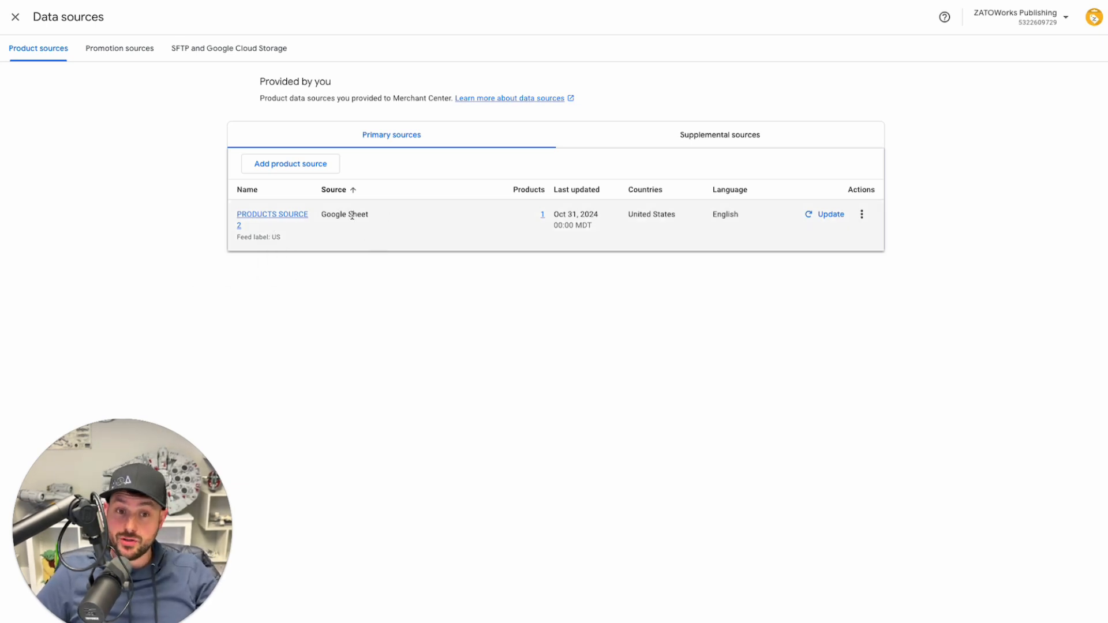
pyautogui.moveTo(361, 214); pyautogui.dragTo(415, 216)
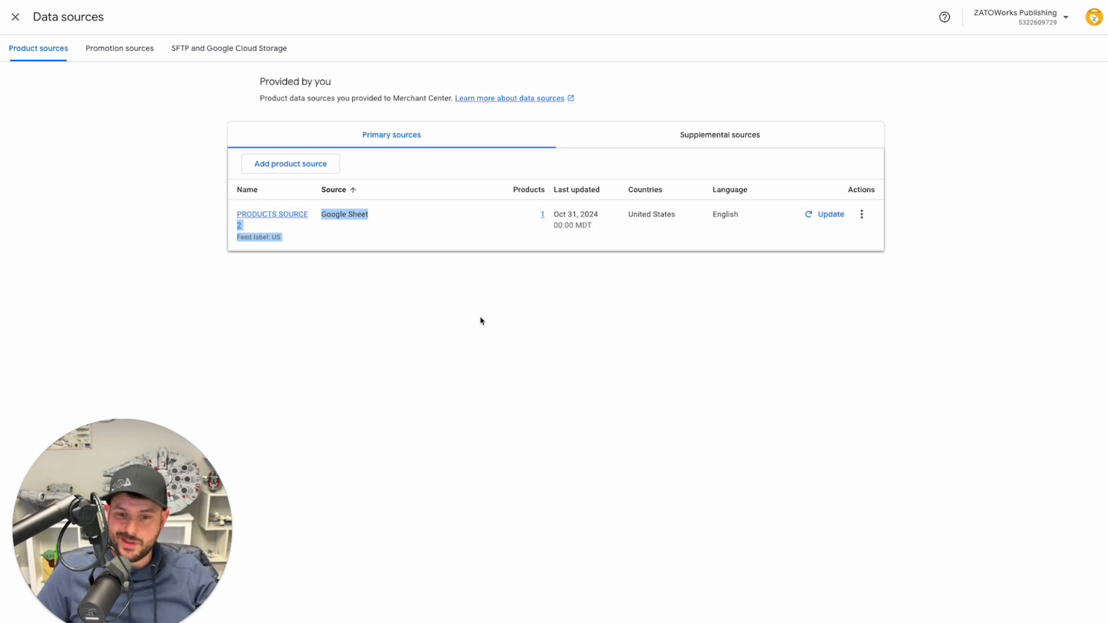
pyautogui.click(442, 287)
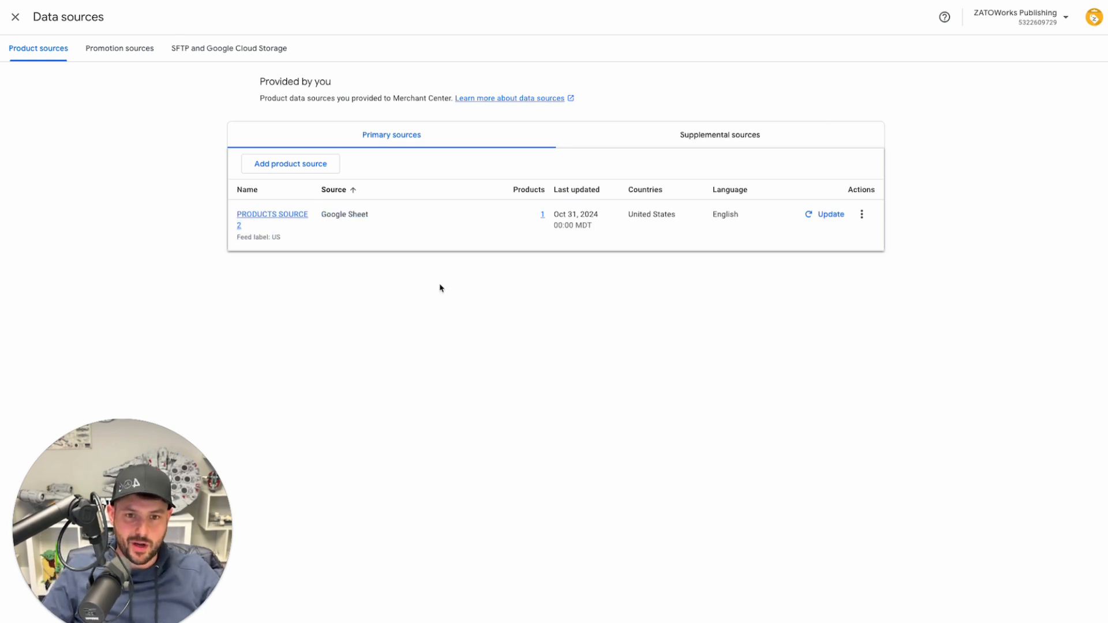
pyautogui.moveTo(368, 216); pyautogui.dragTo(322, 216)
pyautogui.click(338, 216)
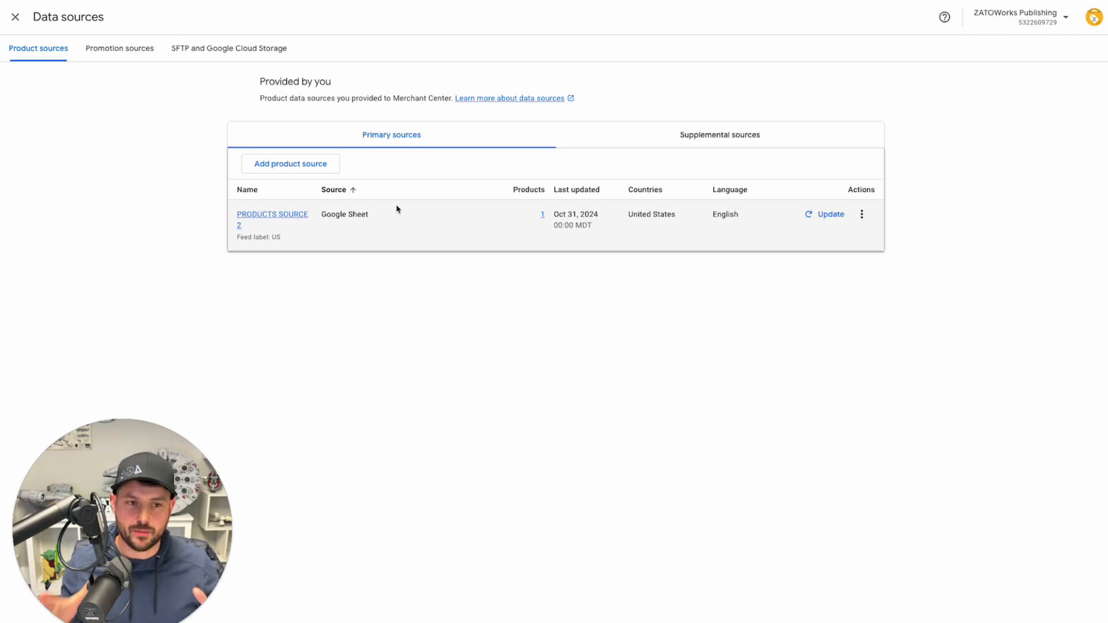
pyautogui.click(731, 146)
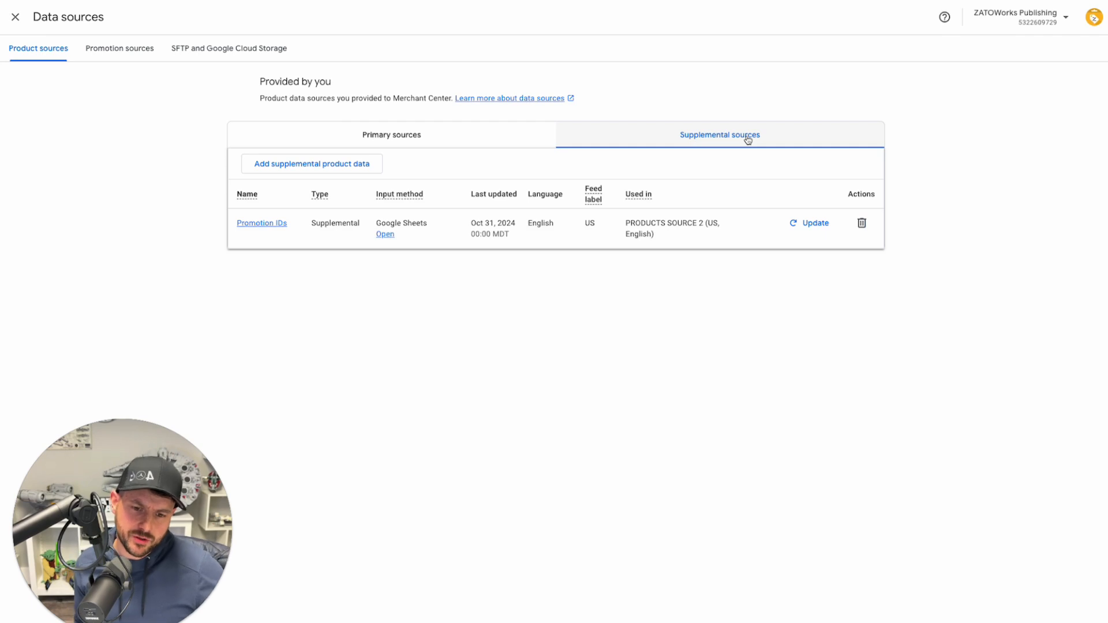
pyautogui.click(459, 135)
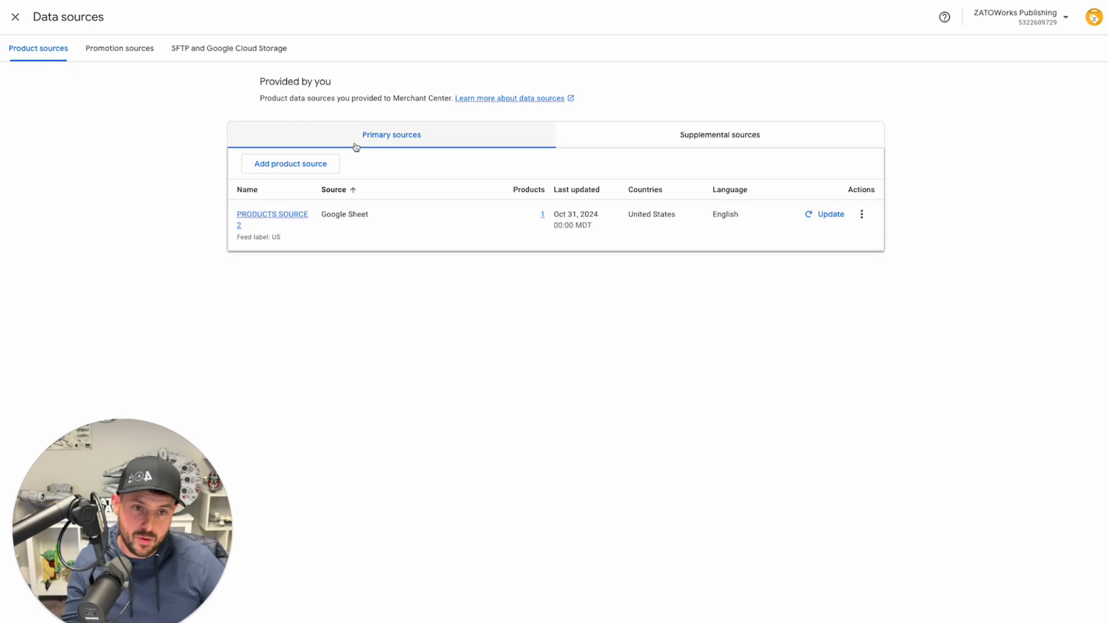
pyautogui.click(15, 19)
pyautogui.click(44, 136)
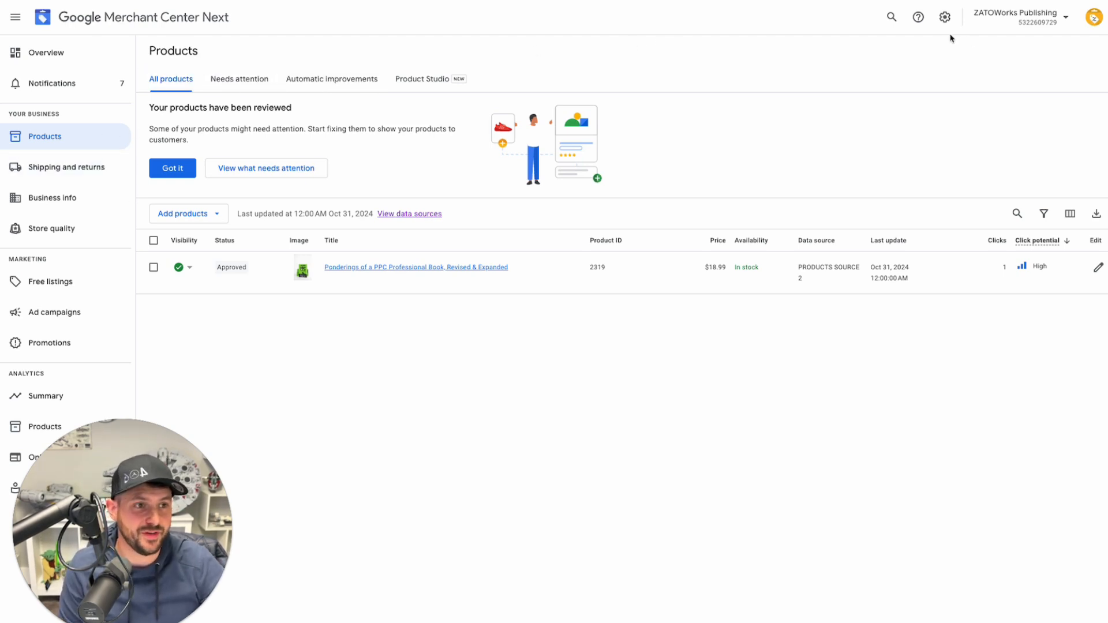
# Start adding supplemental product data from Data sources using Google Sheets, with a new spreadsheet created from a template.
pyautogui.click(945, 17)
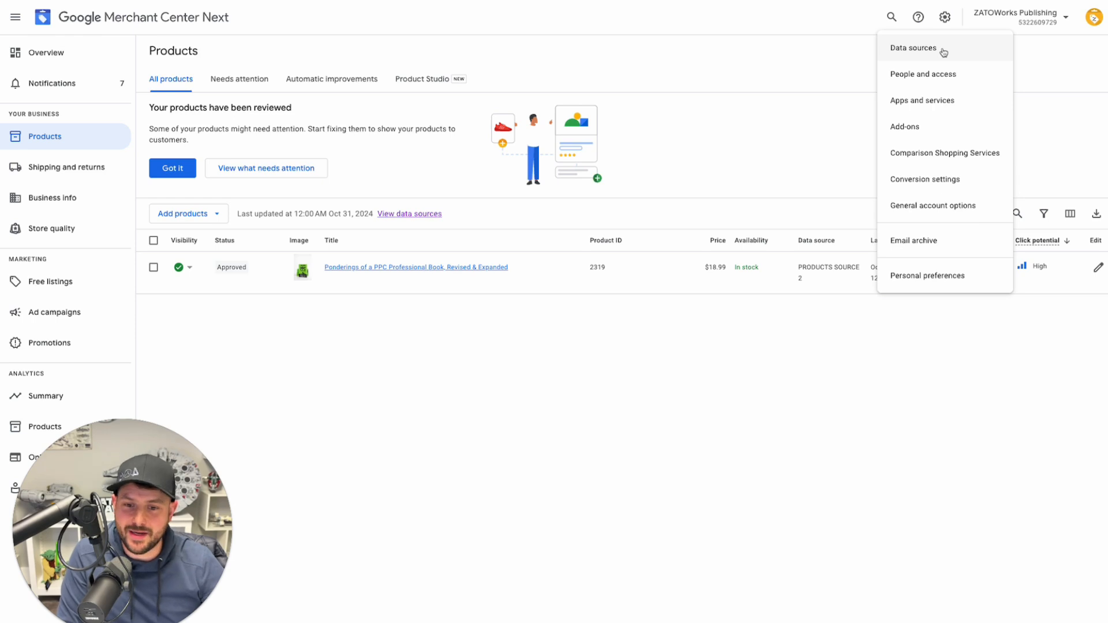
pyautogui.click(943, 49)
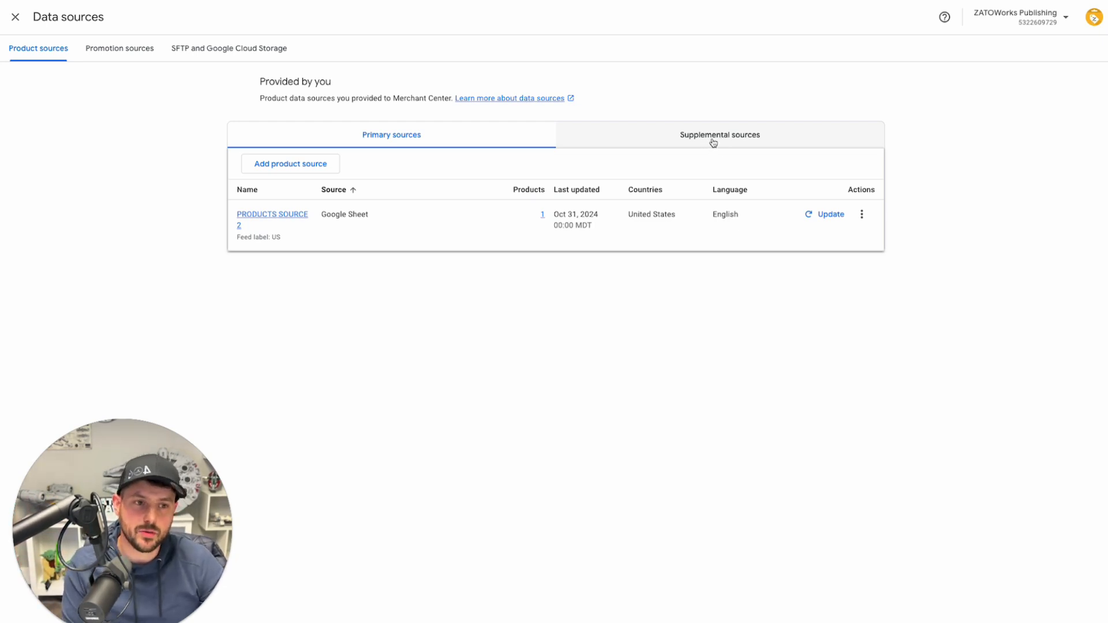
pyautogui.click(712, 141)
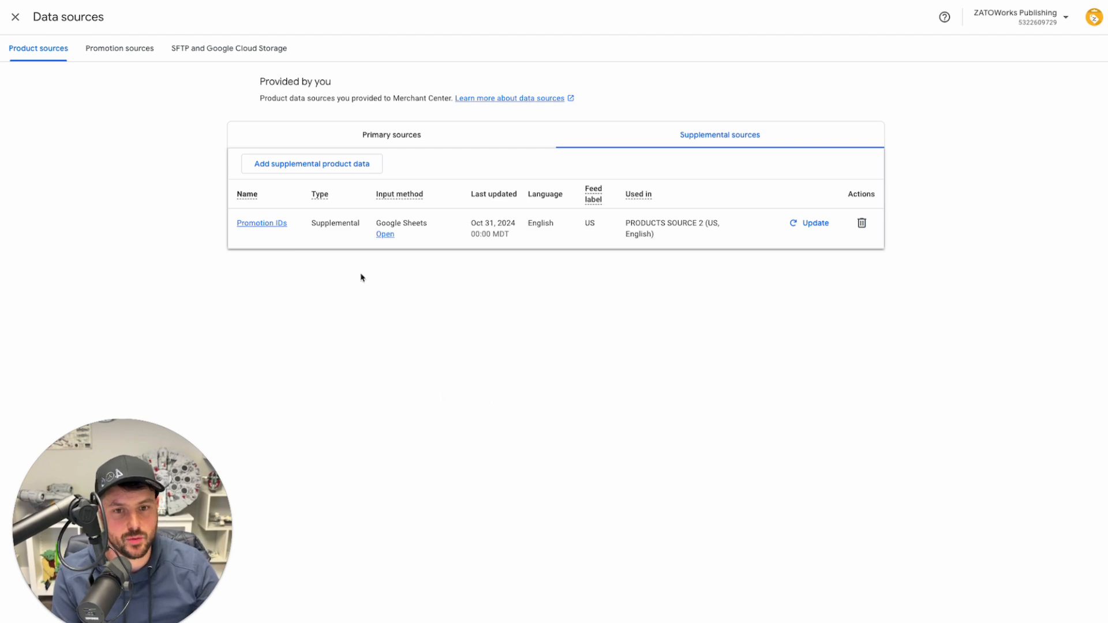
pyautogui.click(325, 167)
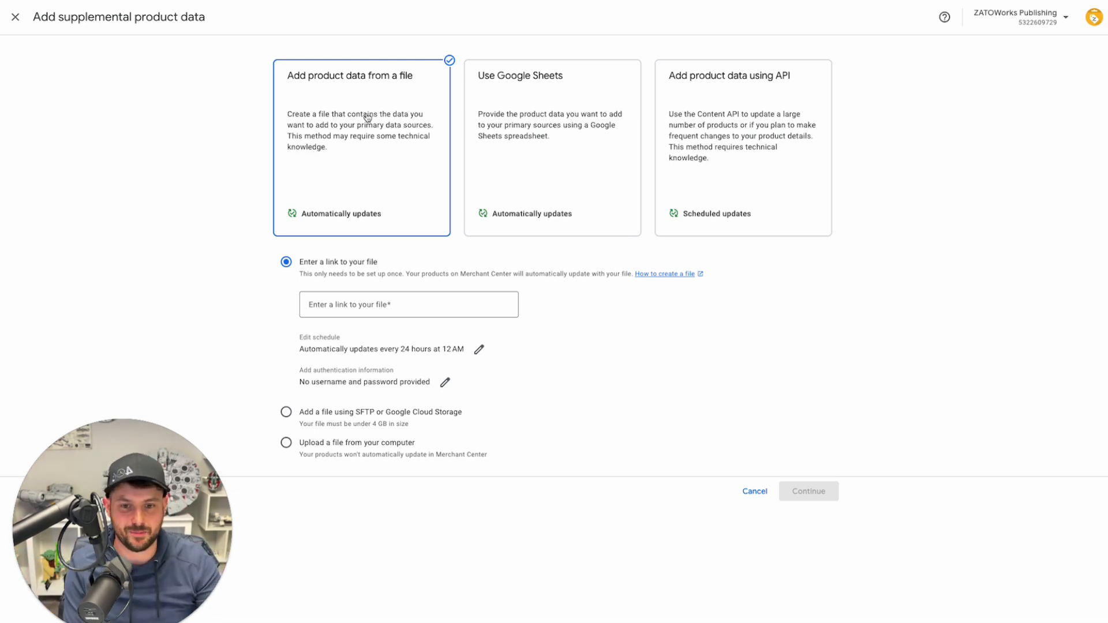
pyautogui.click(604, 141)
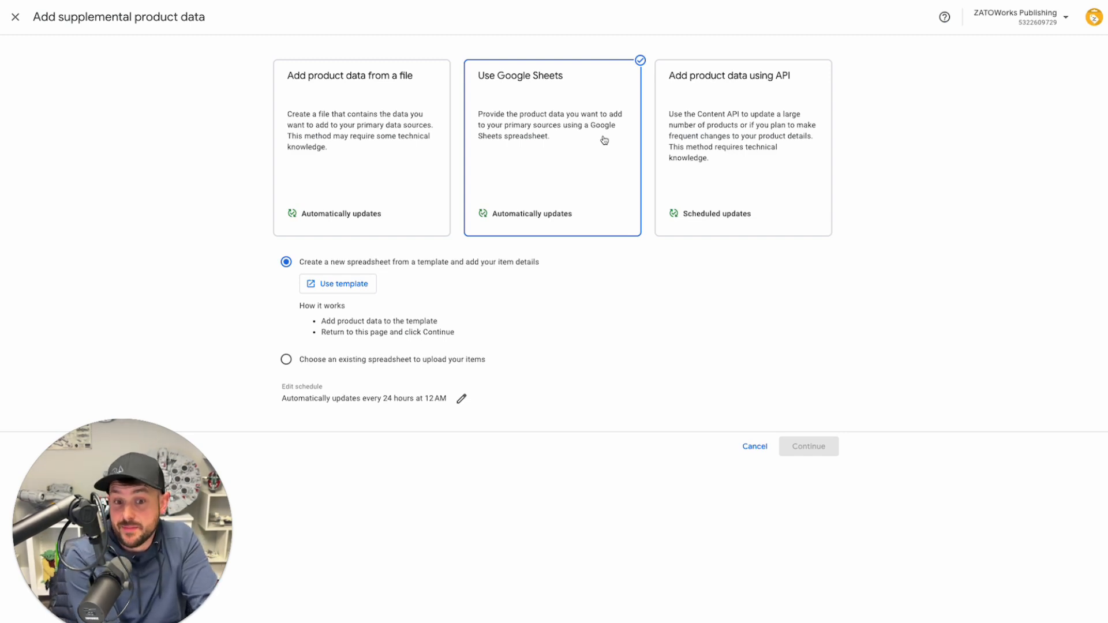
pyautogui.click(334, 361)
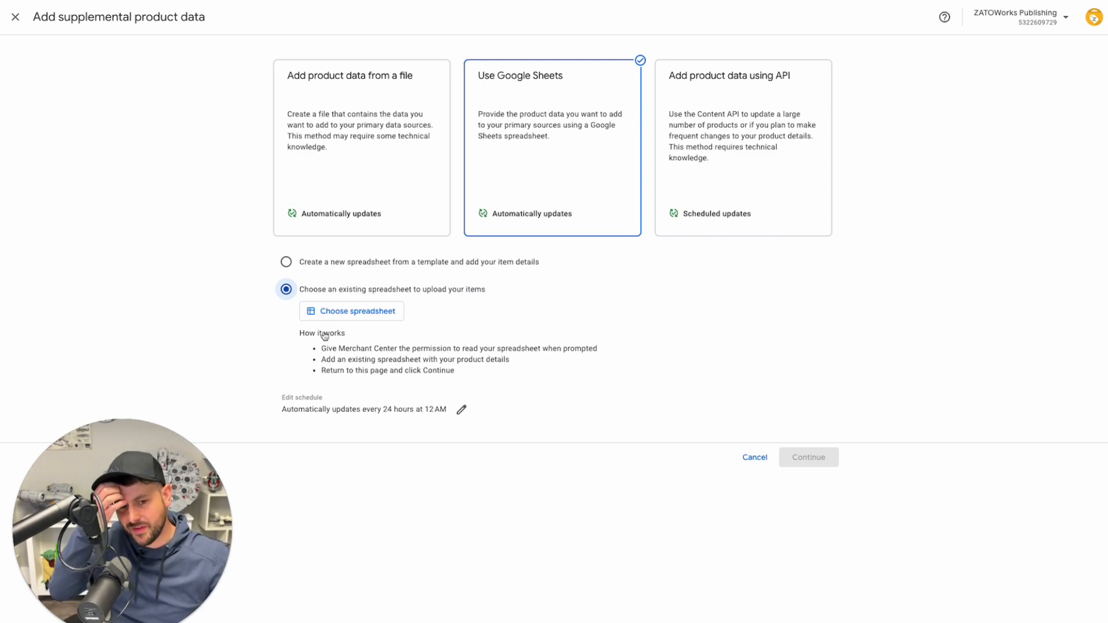
pyautogui.click(379, 264)
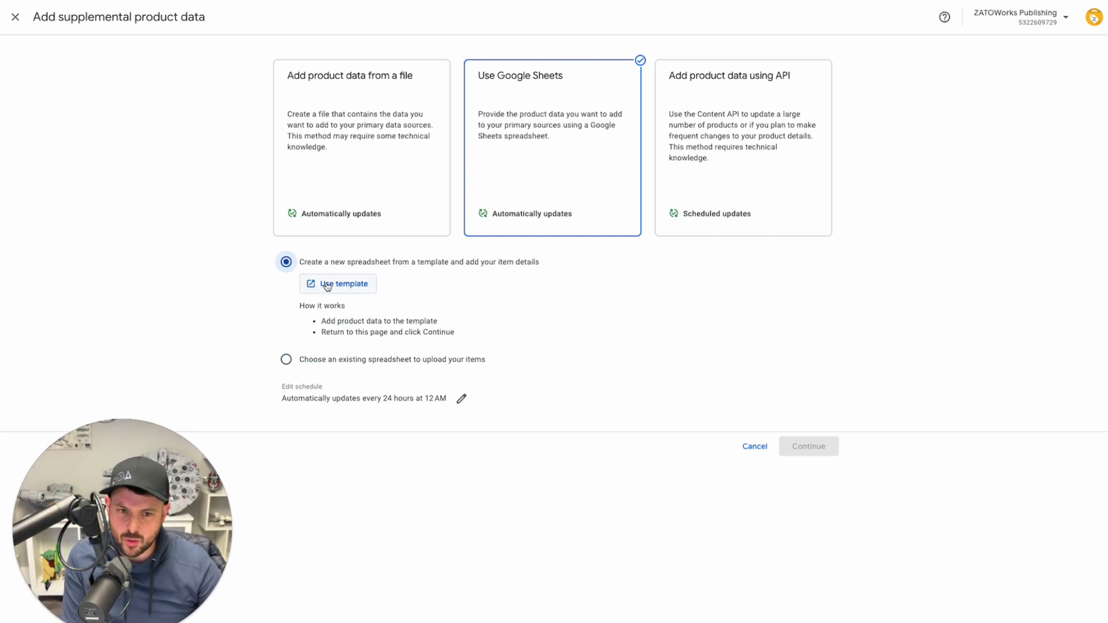
# Examine the frequency and time options of the automatic update schedule, try 1:00 AM, and discard the change.
pyautogui.click(461, 398)
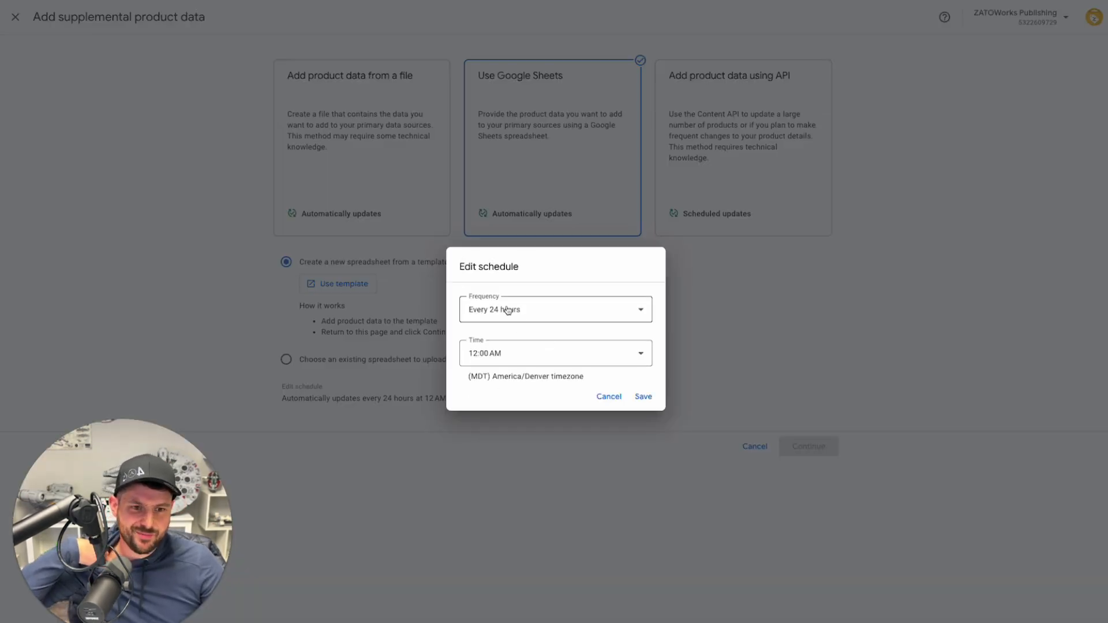
pyautogui.click(531, 353)
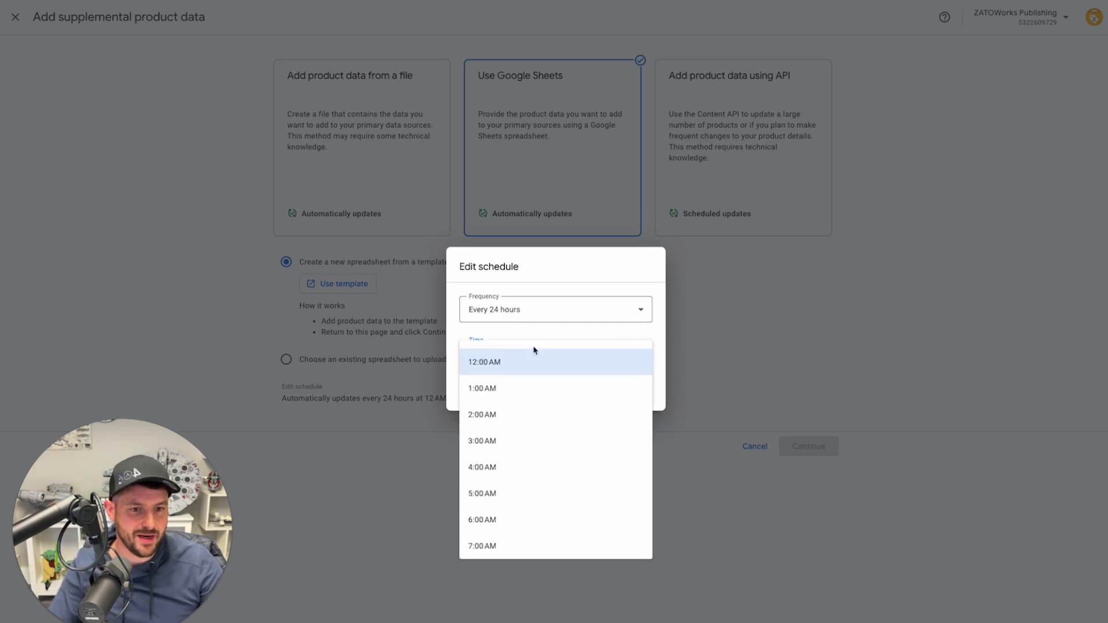
pyautogui.click(505, 369)
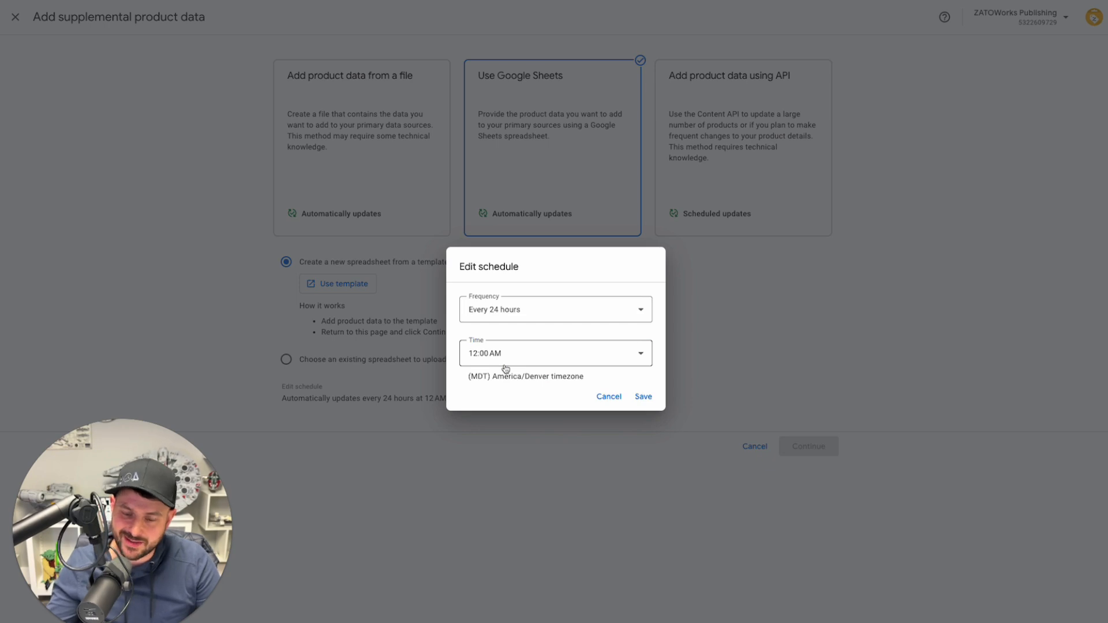
pyautogui.click(527, 312)
pyautogui.click(555, 318)
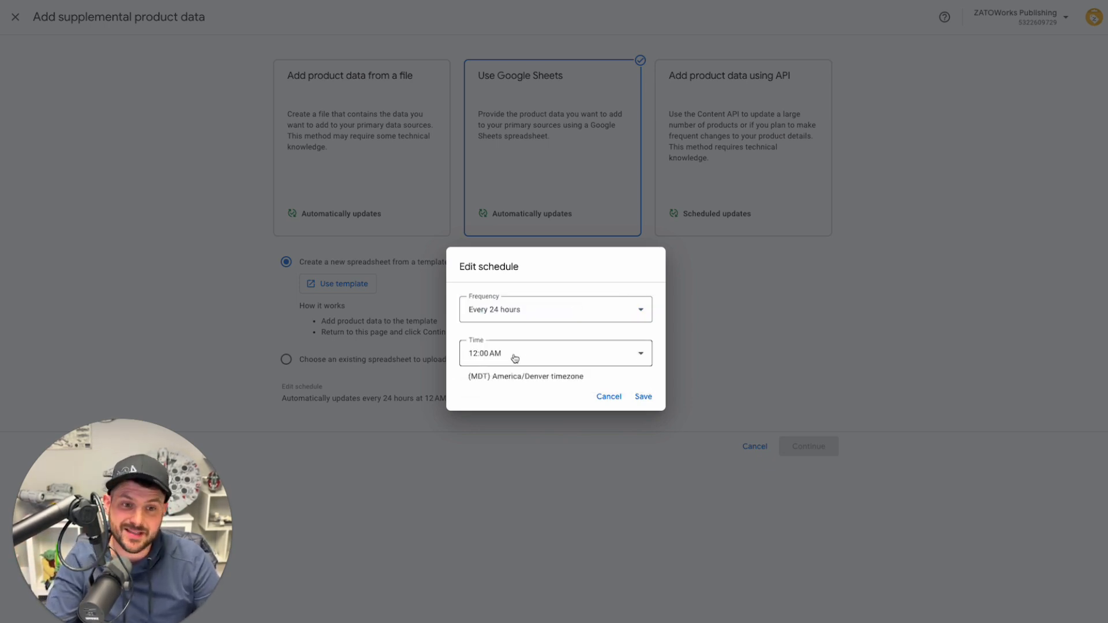
pyautogui.click(512, 356)
pyautogui.click(492, 384)
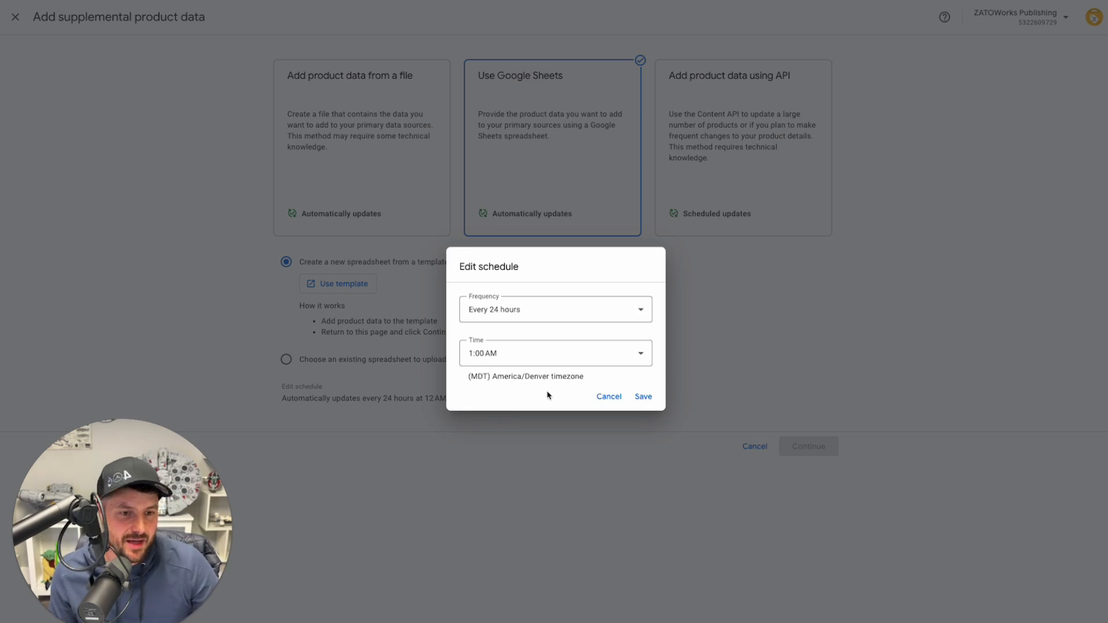
pyautogui.click(609, 402)
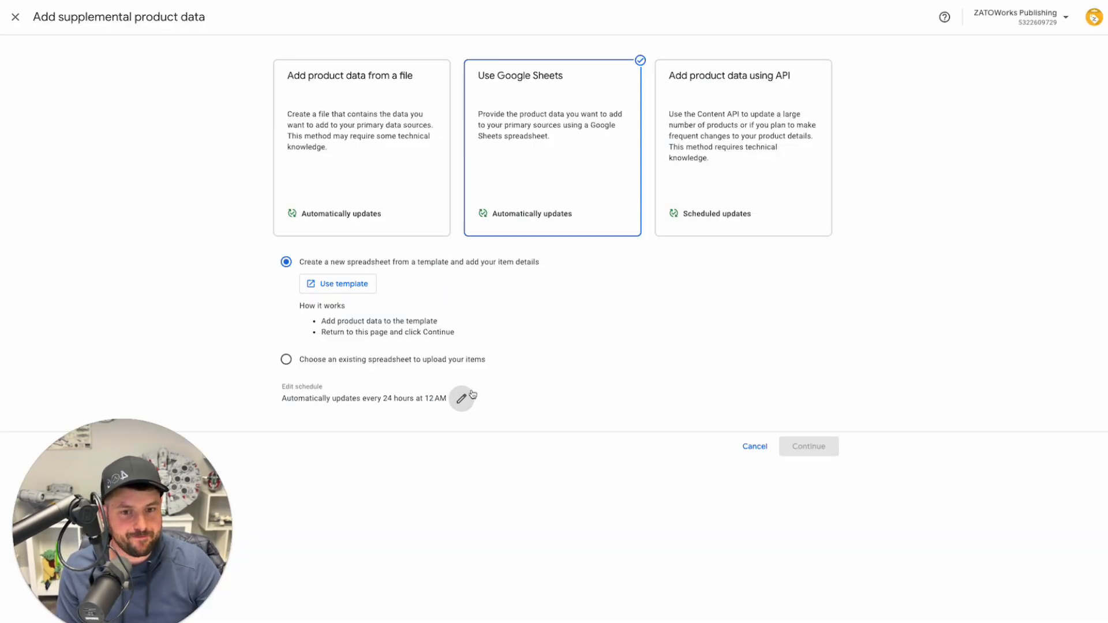
# Create the feed spreadsheet from the template with the signed-in Google account, and look across all its attribute columns.
pyautogui.click(346, 290)
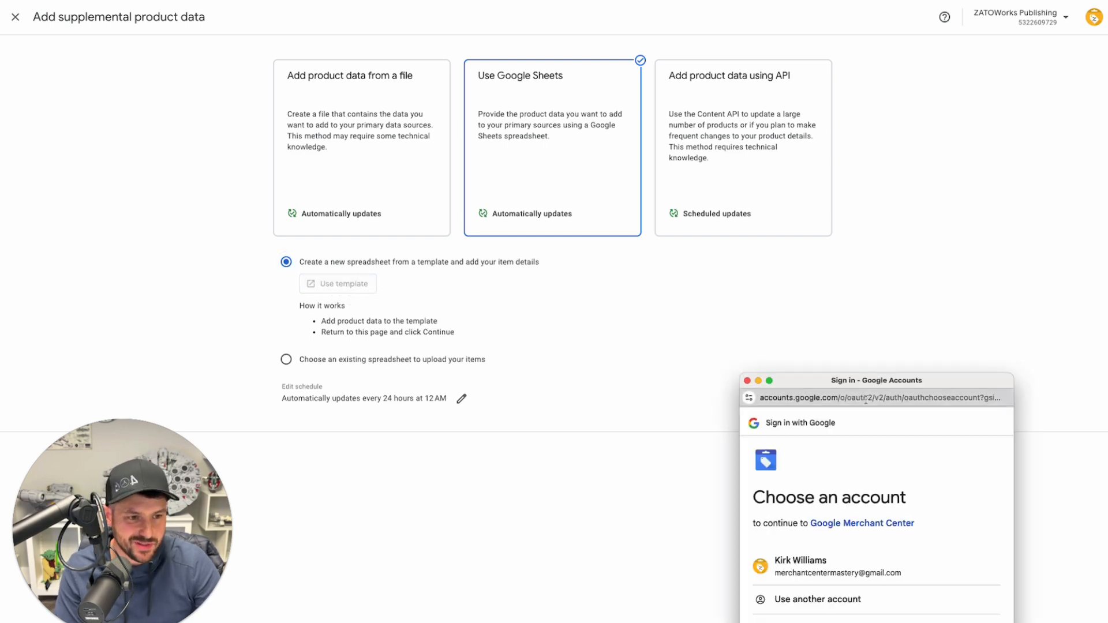
pyautogui.click(722, 419)
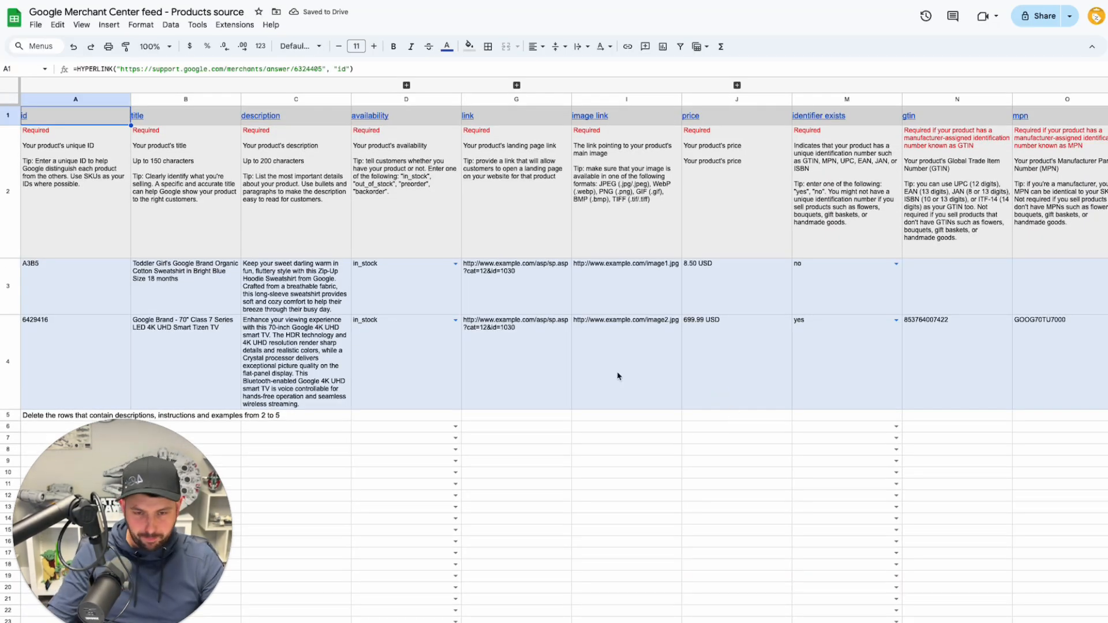
pyautogui.hscroll(5, 293, 189)
pyautogui.hscroll(10, 292, 189)
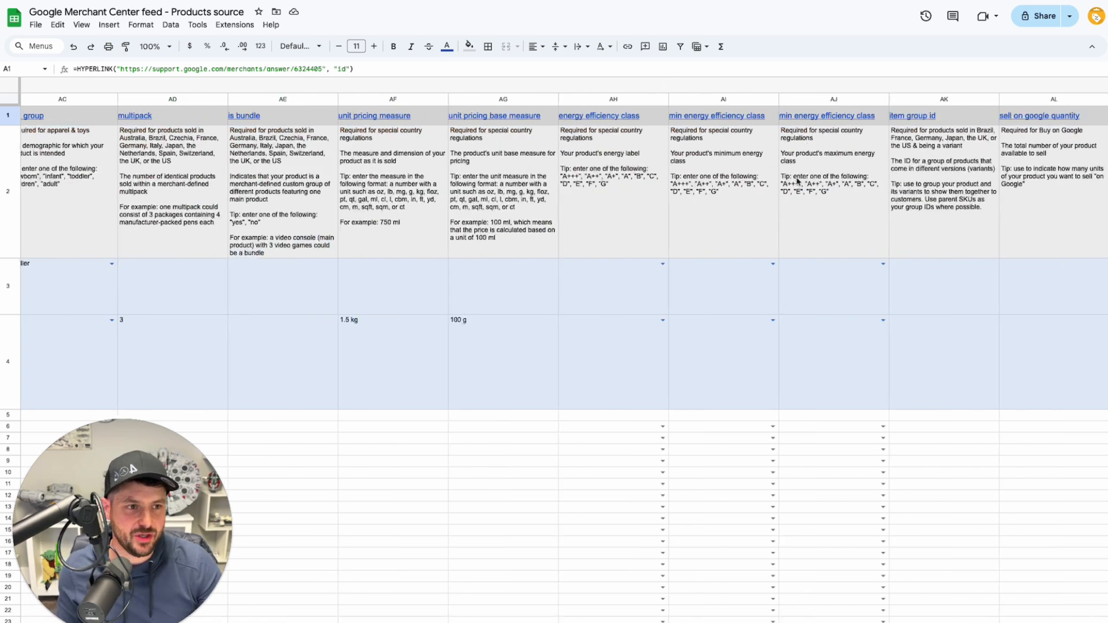
pyautogui.hscroll(-15, 746, 170)
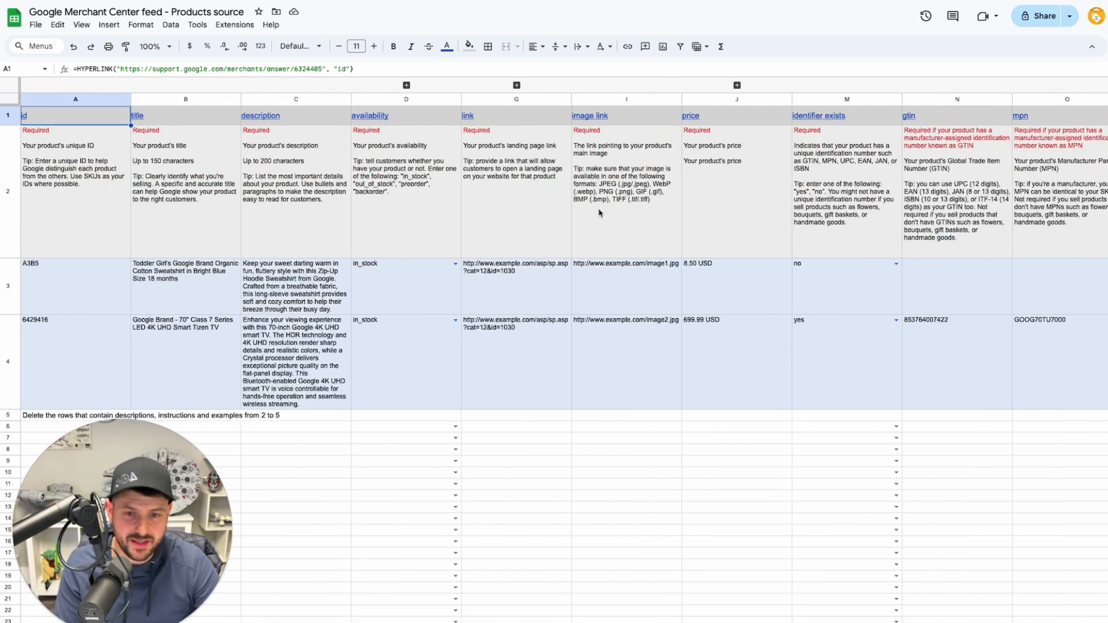
# Clear the contents of the entire template sheet, including the headers, instructions and example rows.
pyautogui.click(286, 231)
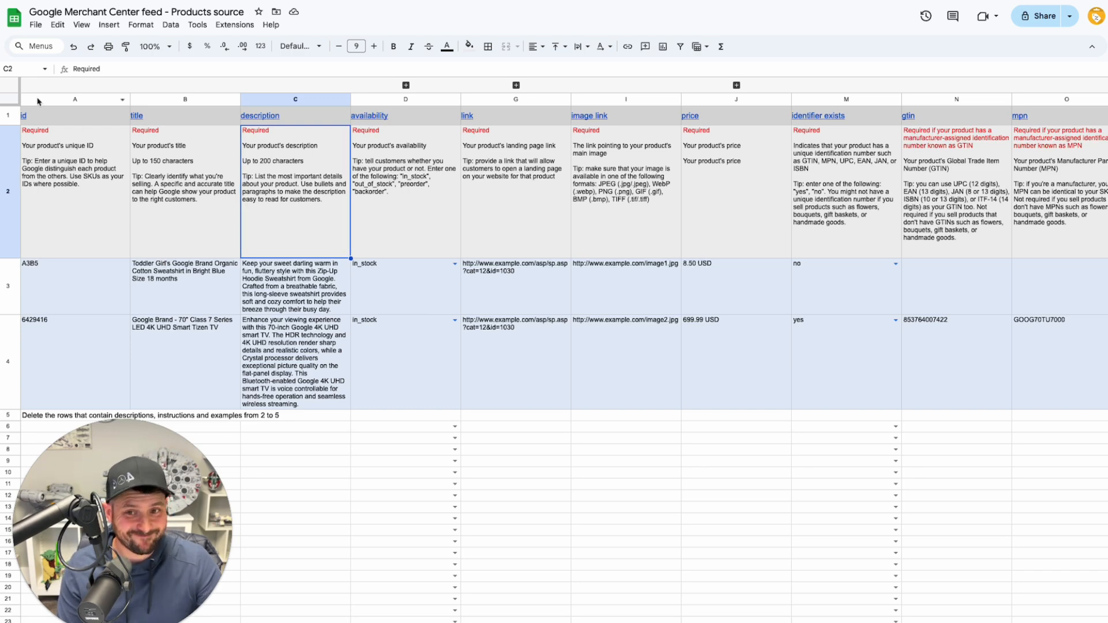
pyautogui.click(17, 102)
pyautogui.press('Delete')
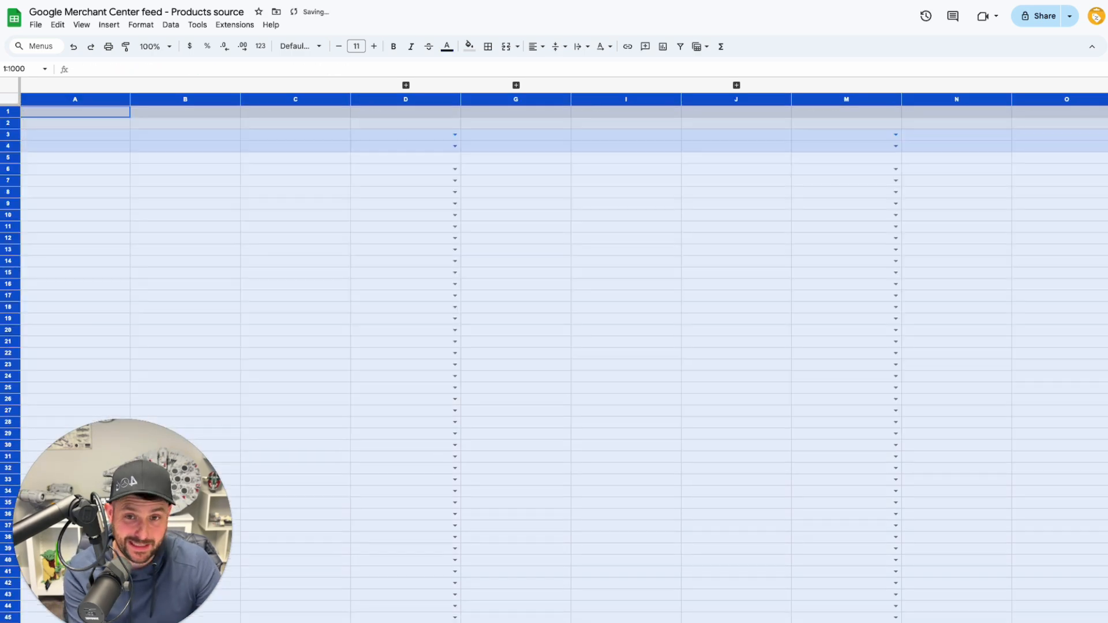
pyautogui.click(317, 217)
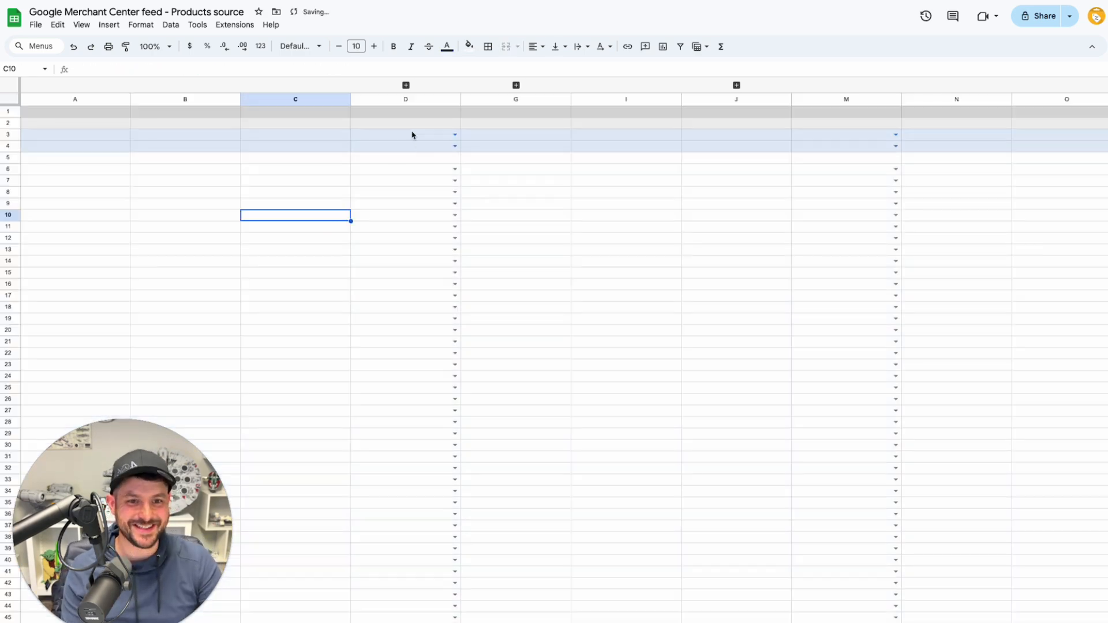
# Expand the collapsed column groups E–F, H and K–L in the sheet.
pyautogui.click(406, 85)
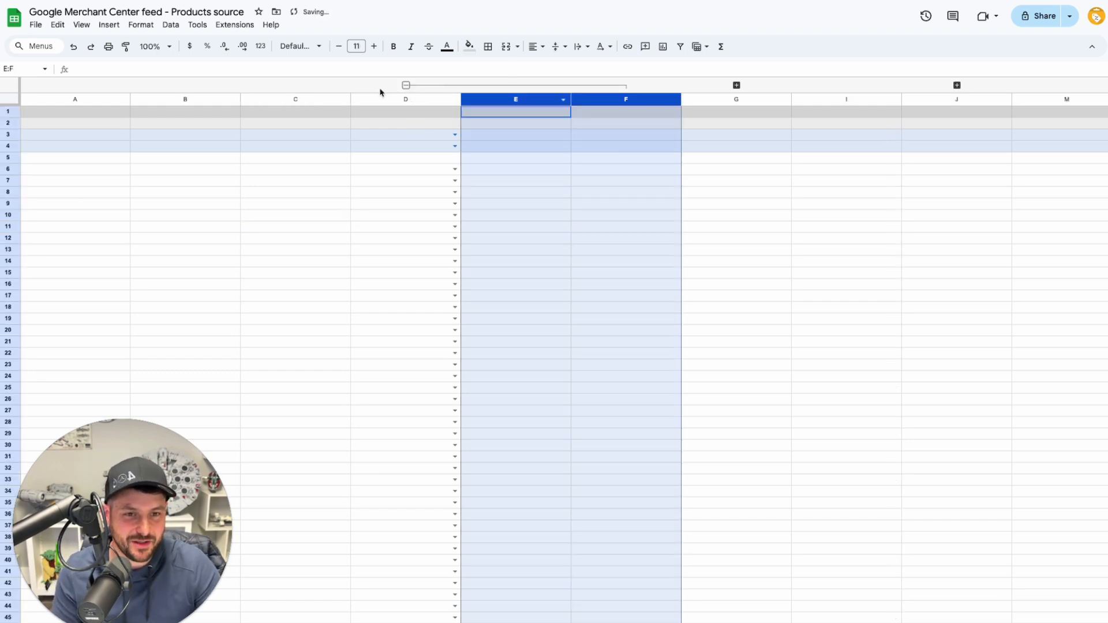
pyautogui.click(737, 85)
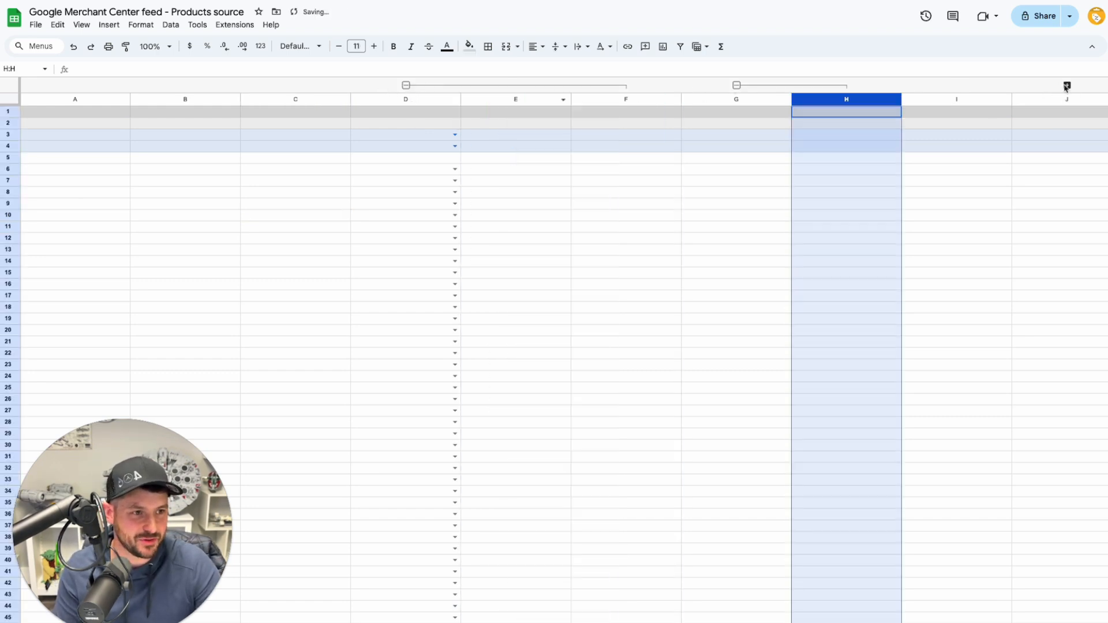
pyautogui.click(1067, 85)
pyautogui.hscroll(-2, 258, 98)
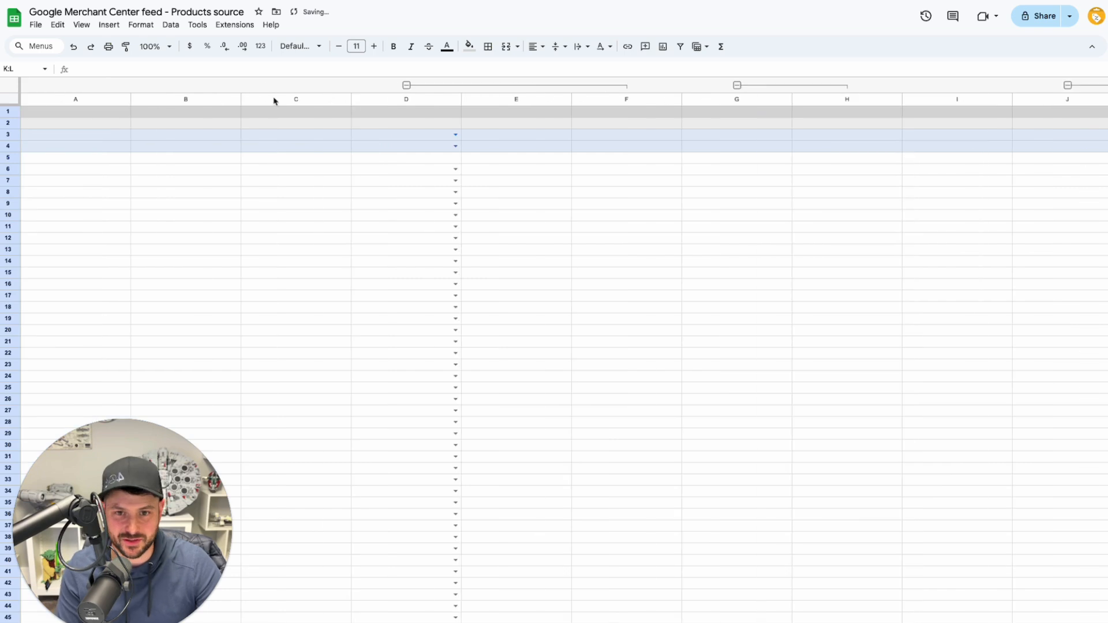
# Delete columns C through AL so that only columns A and B are left.
pyautogui.click(269, 101)
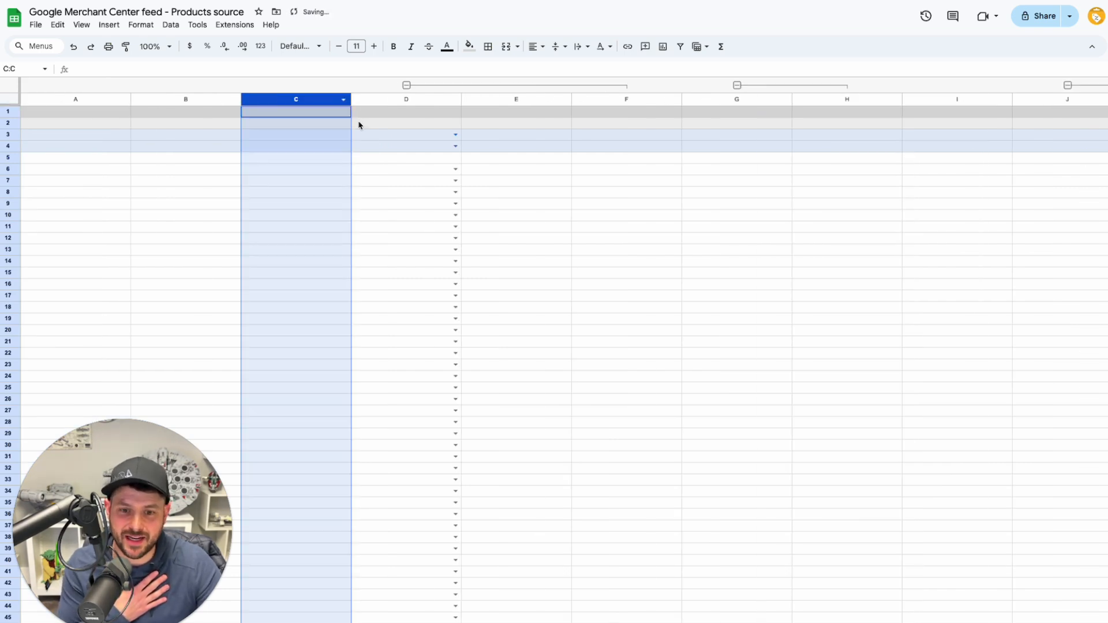
pyautogui.hscroll(5, 398, 133)
pyautogui.hscroll(15, 414, 135)
pyautogui.keyDown('shift'); pyautogui.click(1075, 98); pyautogui.keyUp('shift')
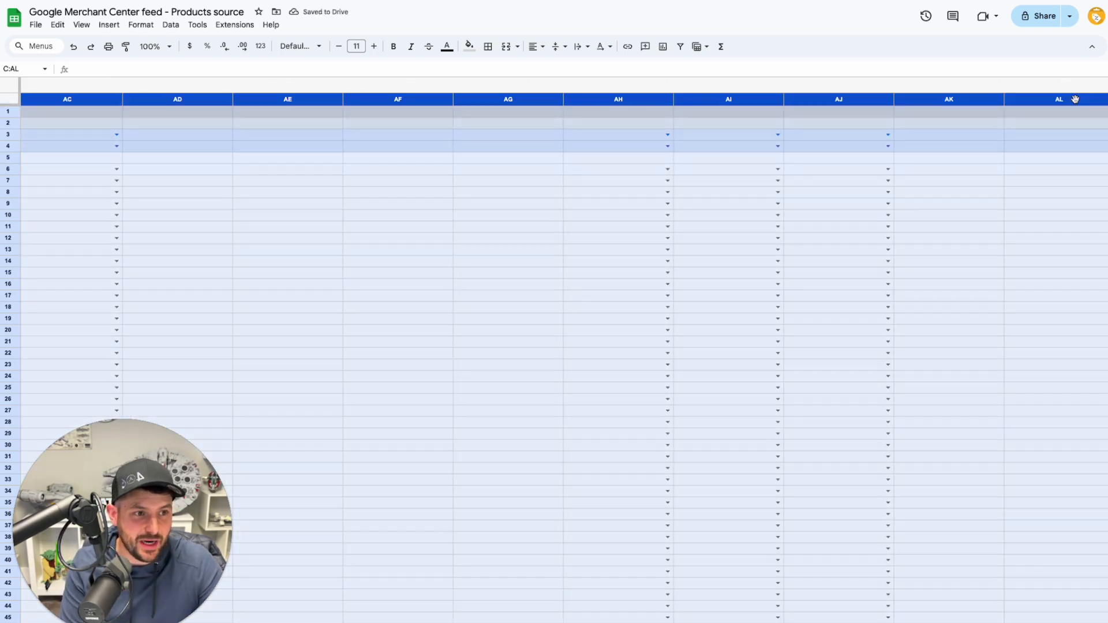
pyautogui.rightClick(1074, 99)
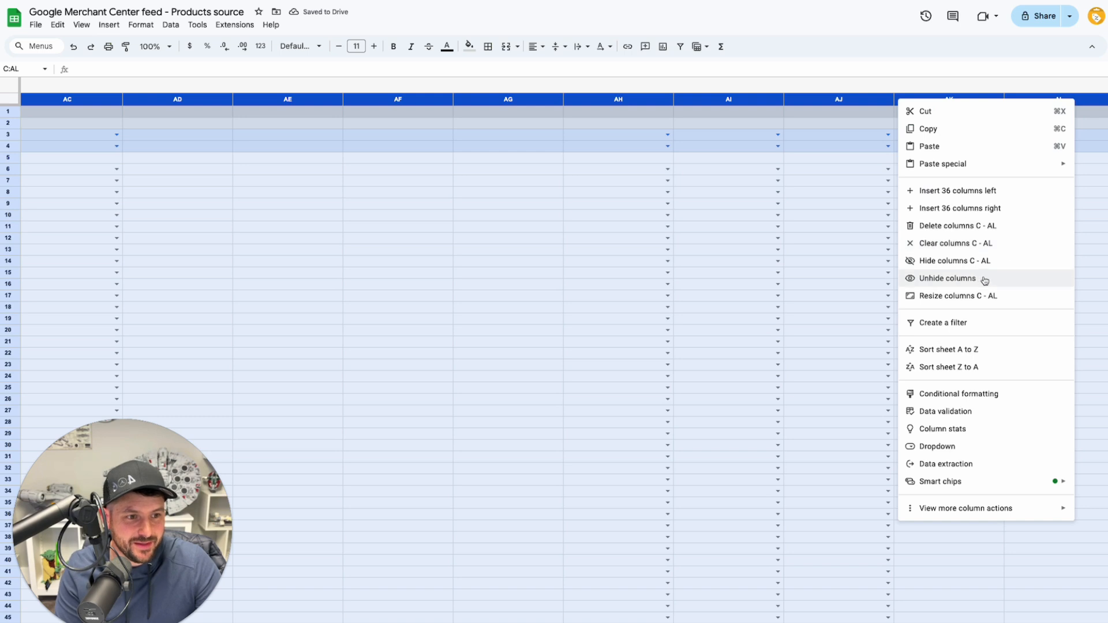
pyautogui.click(957, 226)
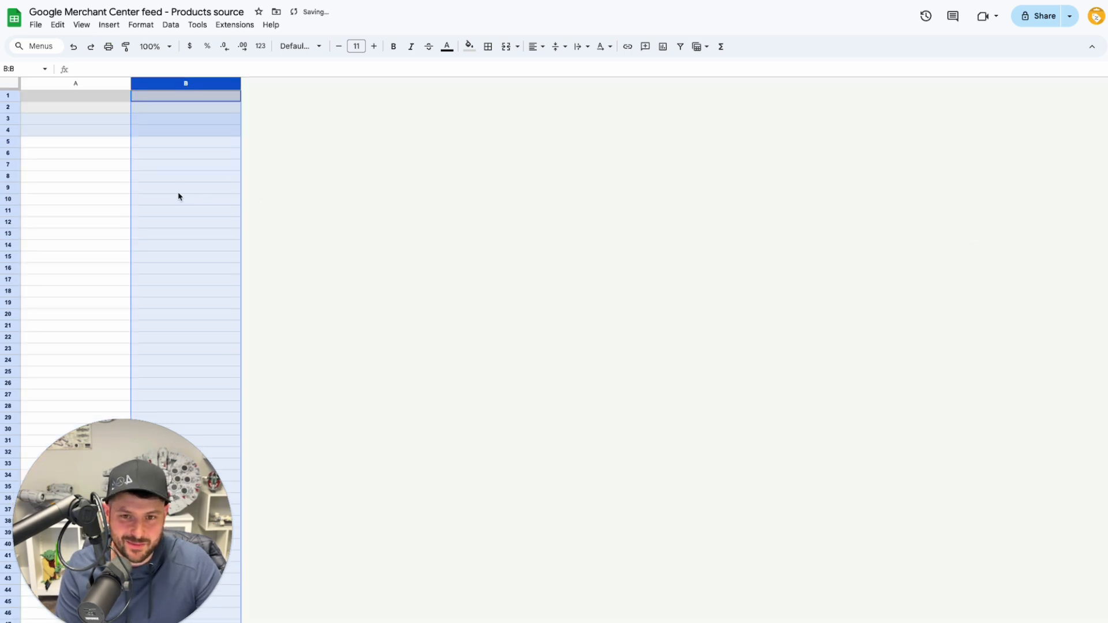
pyautogui.click(126, 189)
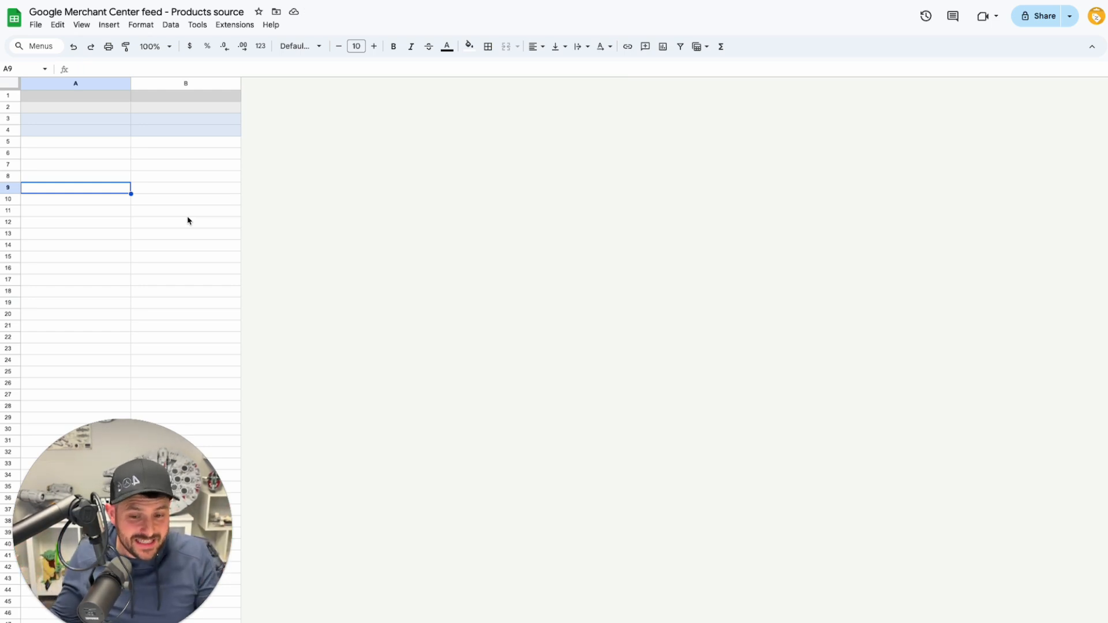
# Enter the header "id" in cell A1 and select B1 for the second header.
pyautogui.click(91, 97)
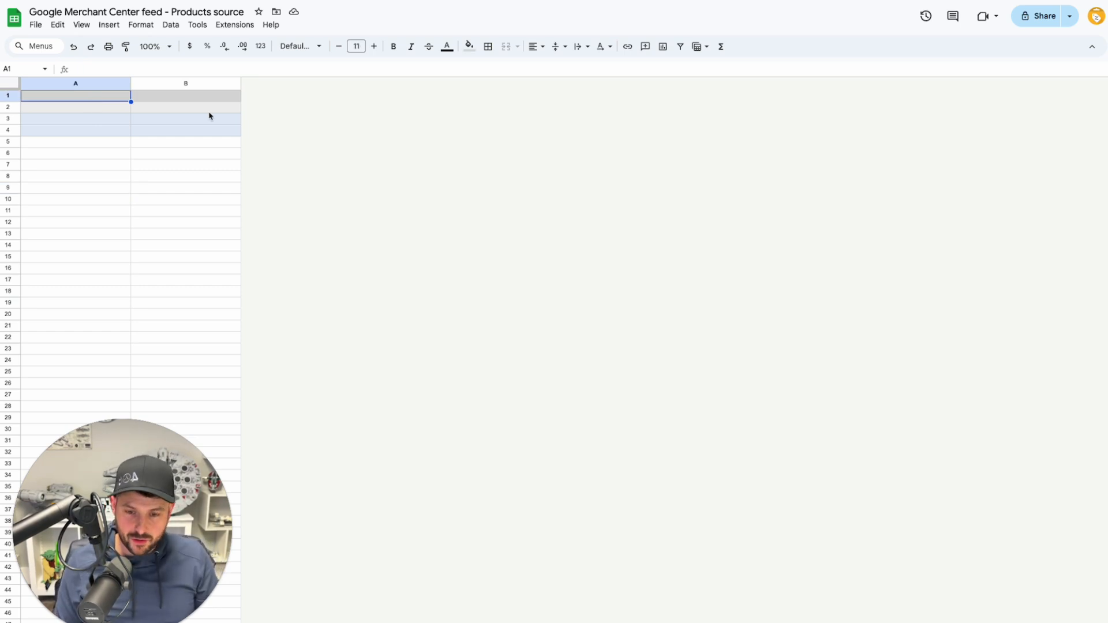
pyautogui.write('id')
pyautogui.press('Return')
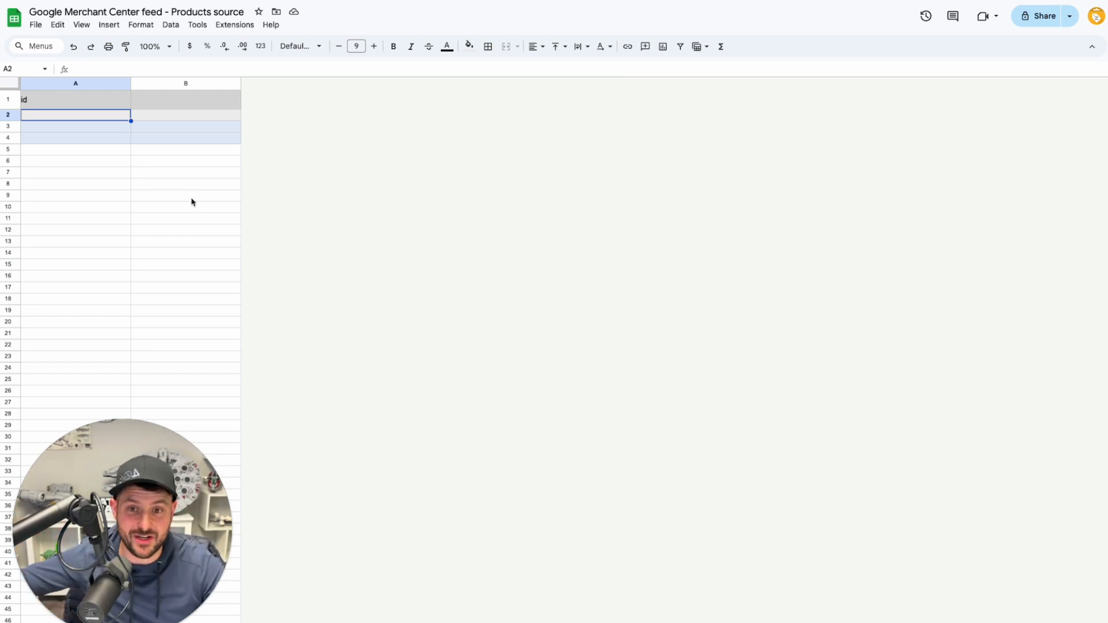
pyautogui.click(173, 184)
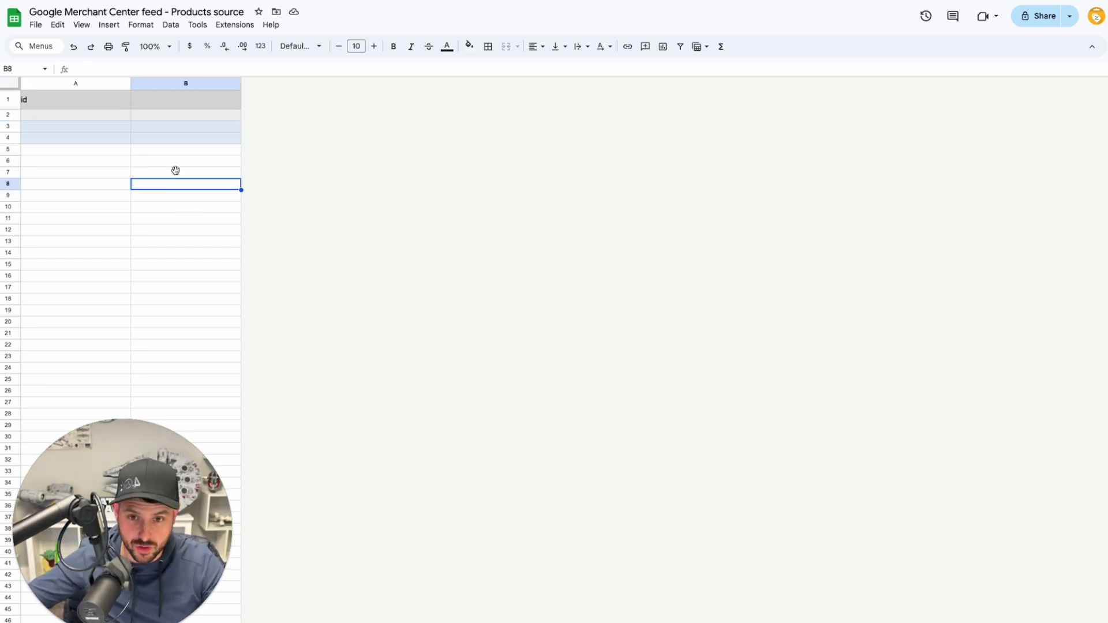
pyautogui.click(183, 104)
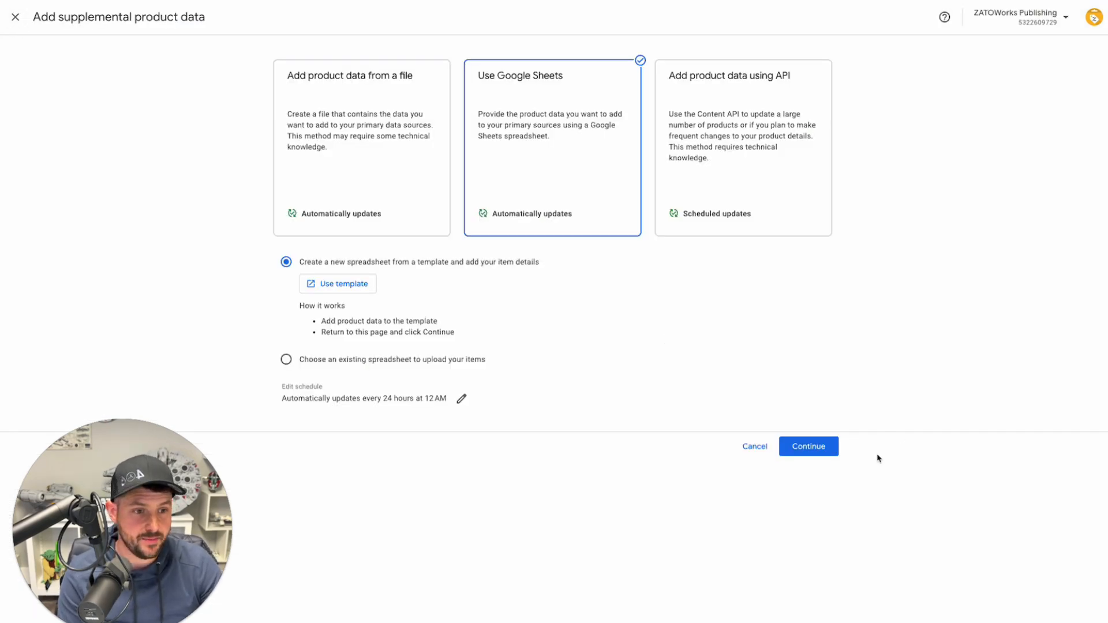
# In Merchant Center, continue to the primary data source selection, and reach the Data sources list in a duplicate of that page.
pyautogui.click(815, 448)
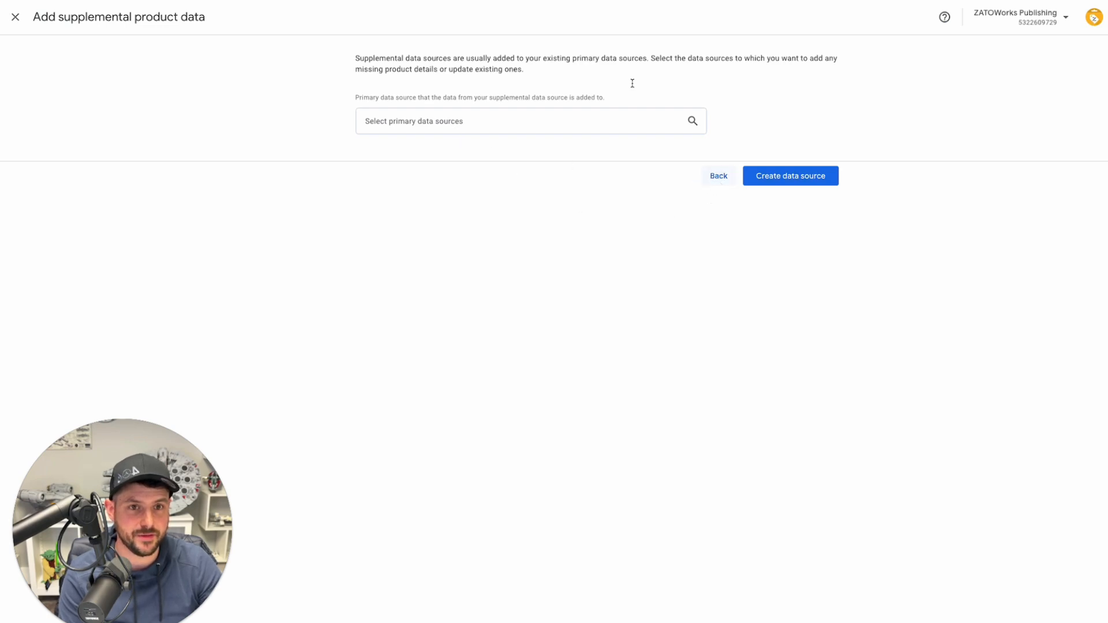
pyautogui.rightClick(473, 1)
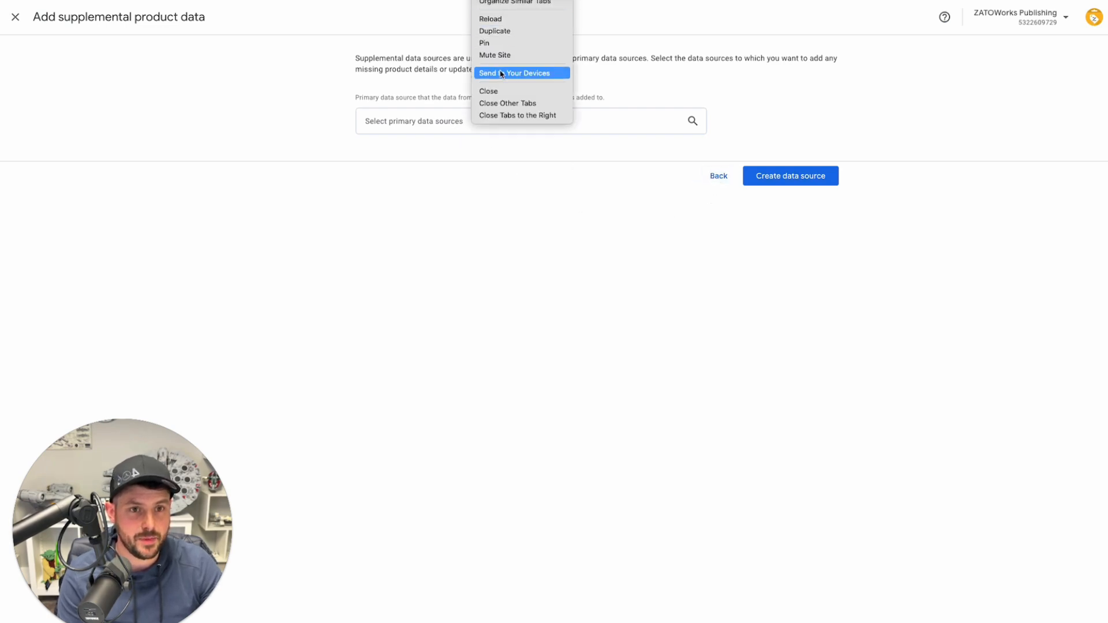
pyautogui.click(502, 33)
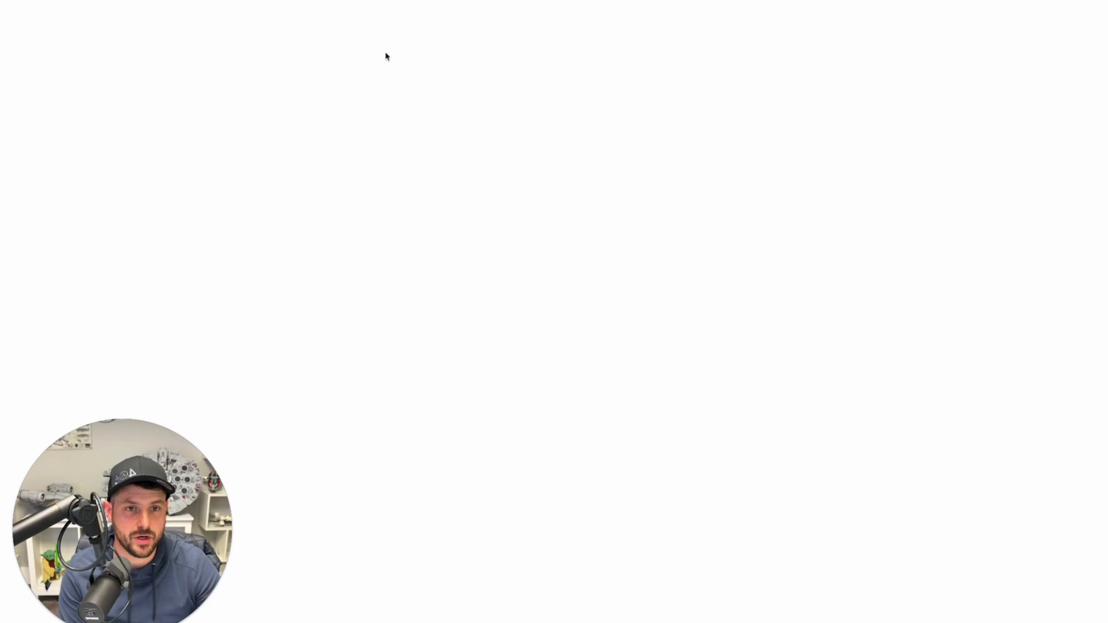
pyautogui.click(15, 17)
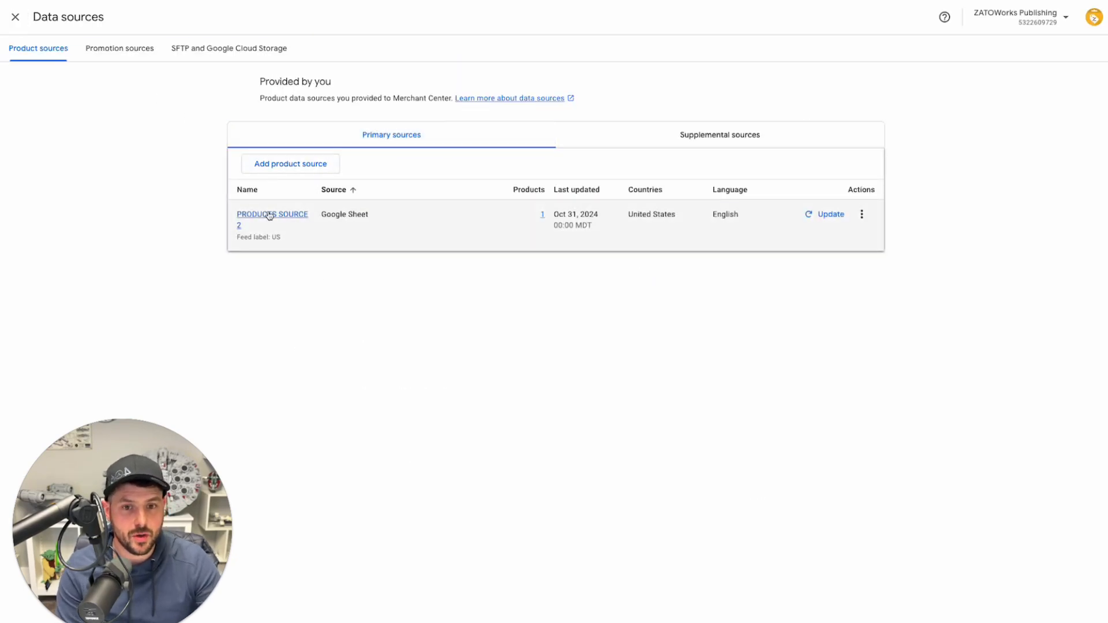
# Examine the available actions, data source setup, advanced options and latest update of PRODUCTS SOURCE 2, and leave its details.
pyautogui.click(862, 214)
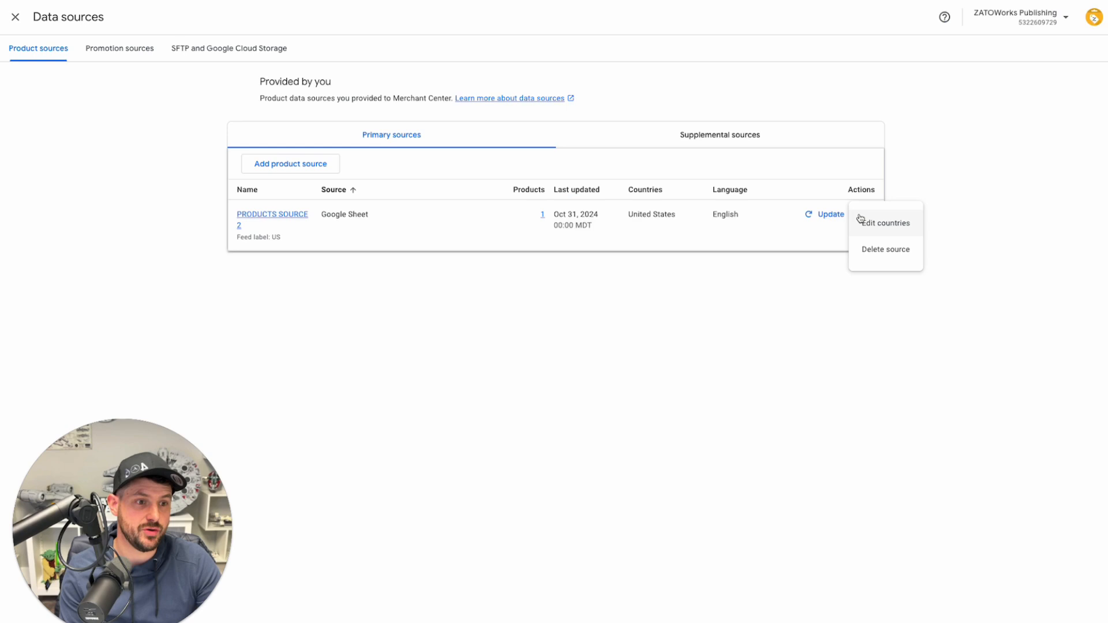
pyautogui.click(923, 206)
pyautogui.click(279, 219)
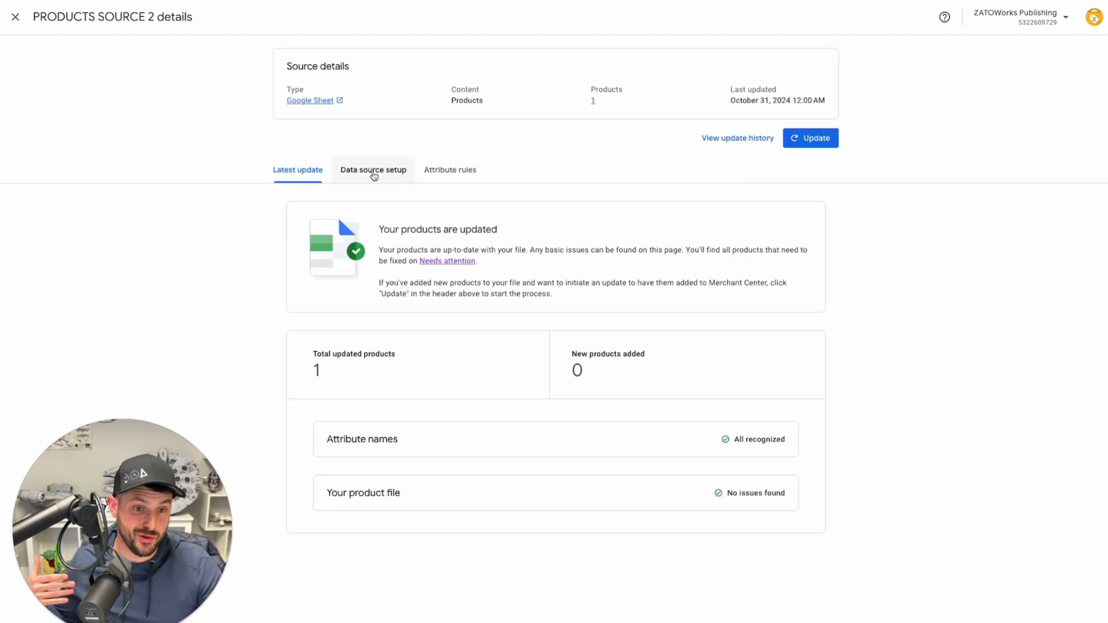
pyautogui.click(376, 174)
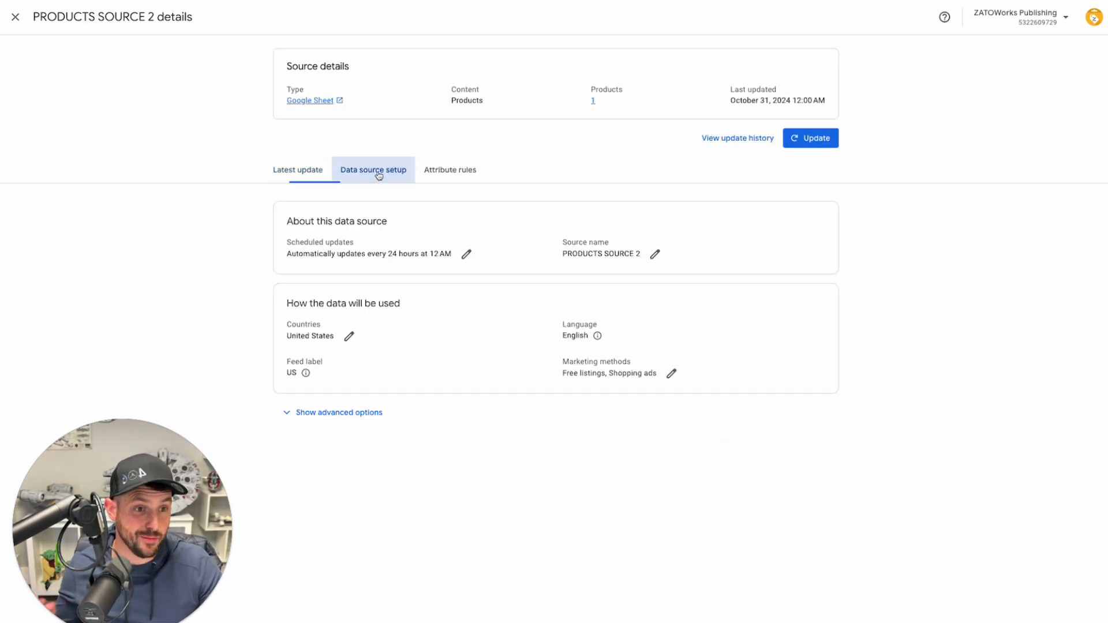
pyautogui.click(357, 411)
pyautogui.click(356, 411)
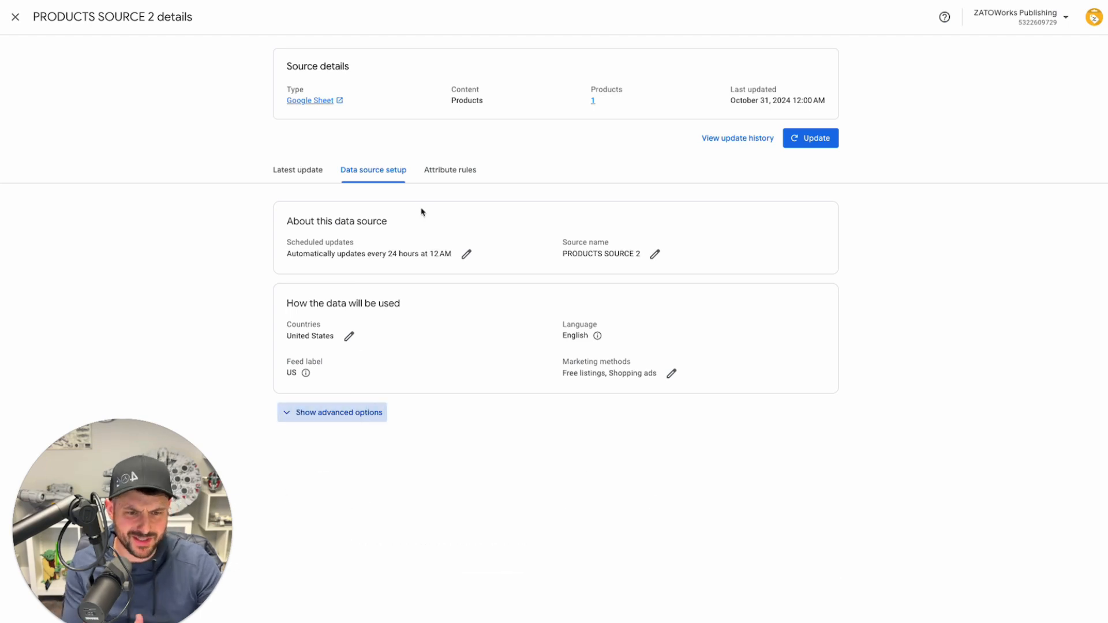
pyautogui.click(293, 175)
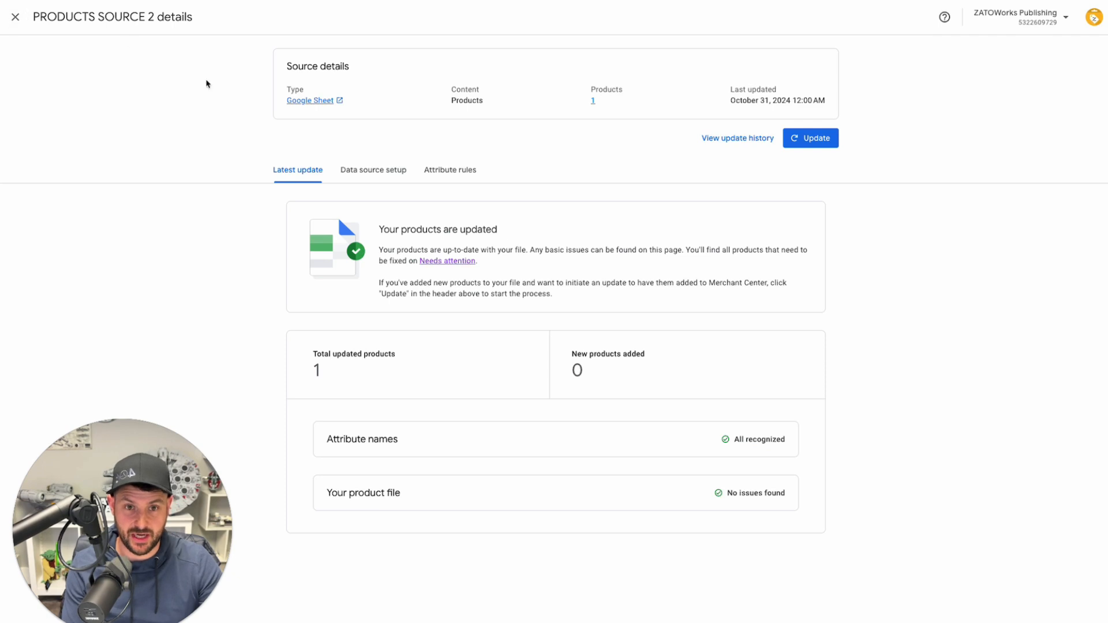
pyautogui.click(14, 19)
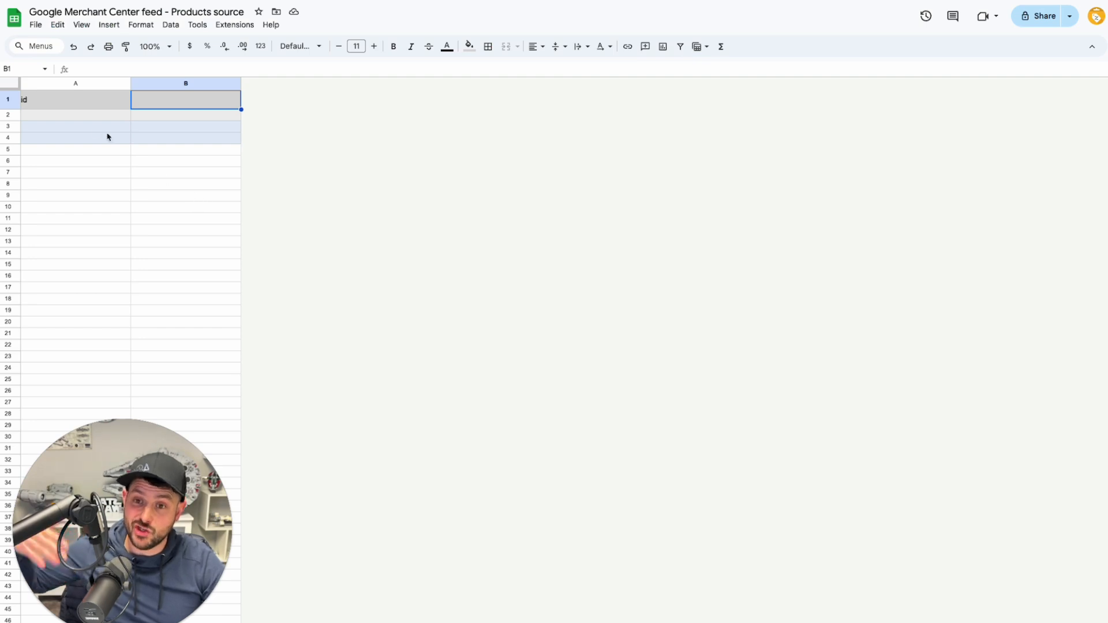
pyautogui.click(81, 102)
pyautogui.scroll(-20, 66, 155)
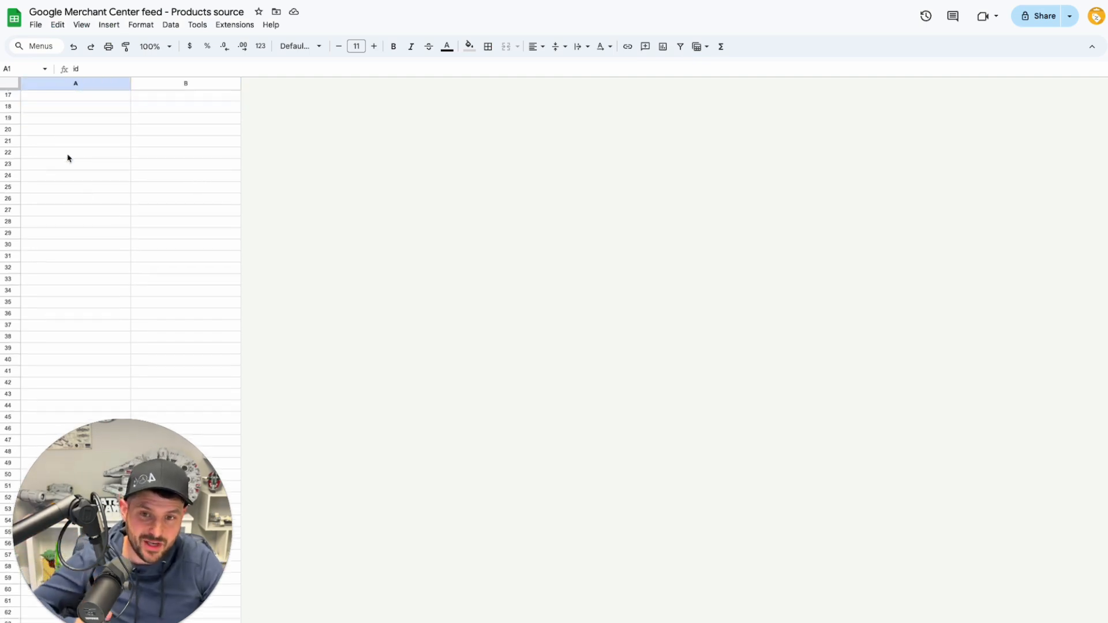
pyautogui.scroll(20, 63, 269)
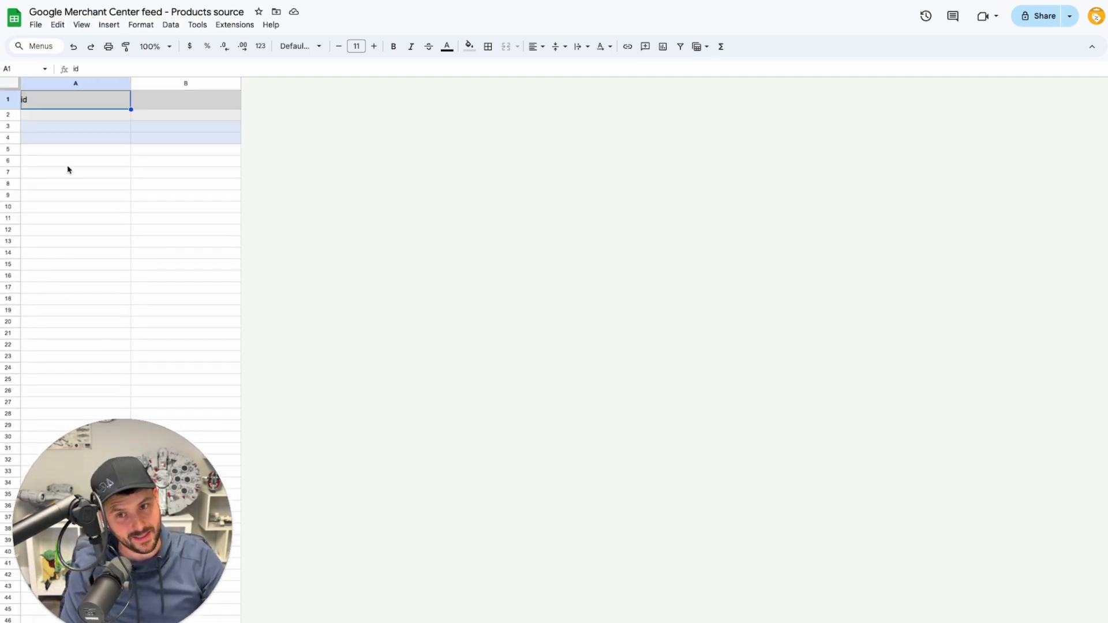
pyautogui.click(76, 115)
pyautogui.scroll(-20, 64, 128)
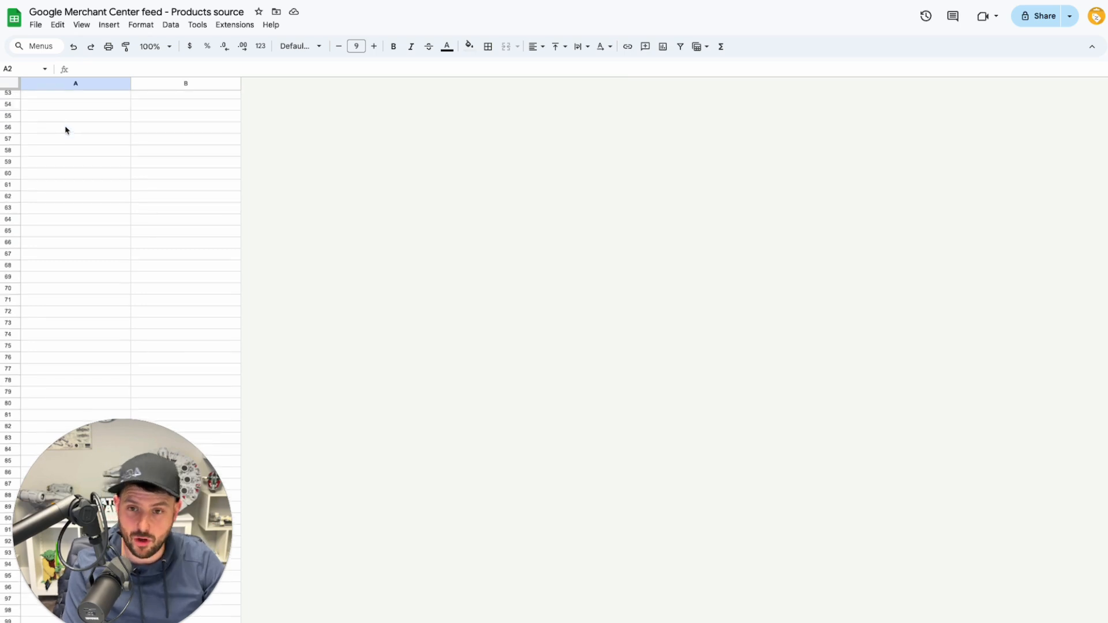
pyautogui.scroll(20, 60, 282)
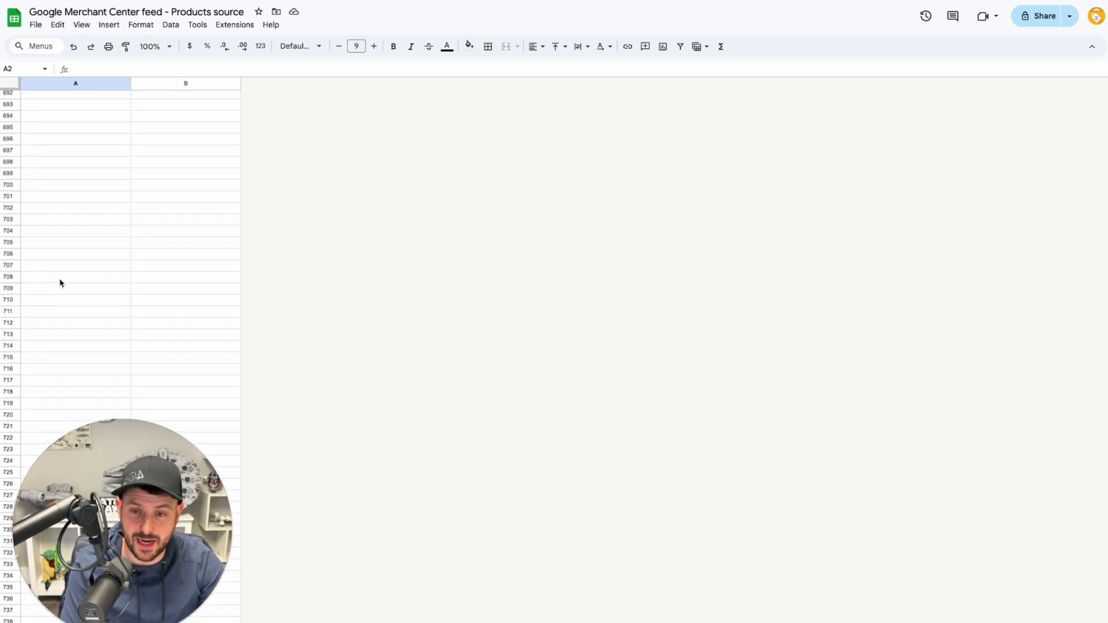
pyautogui.click(186, 224)
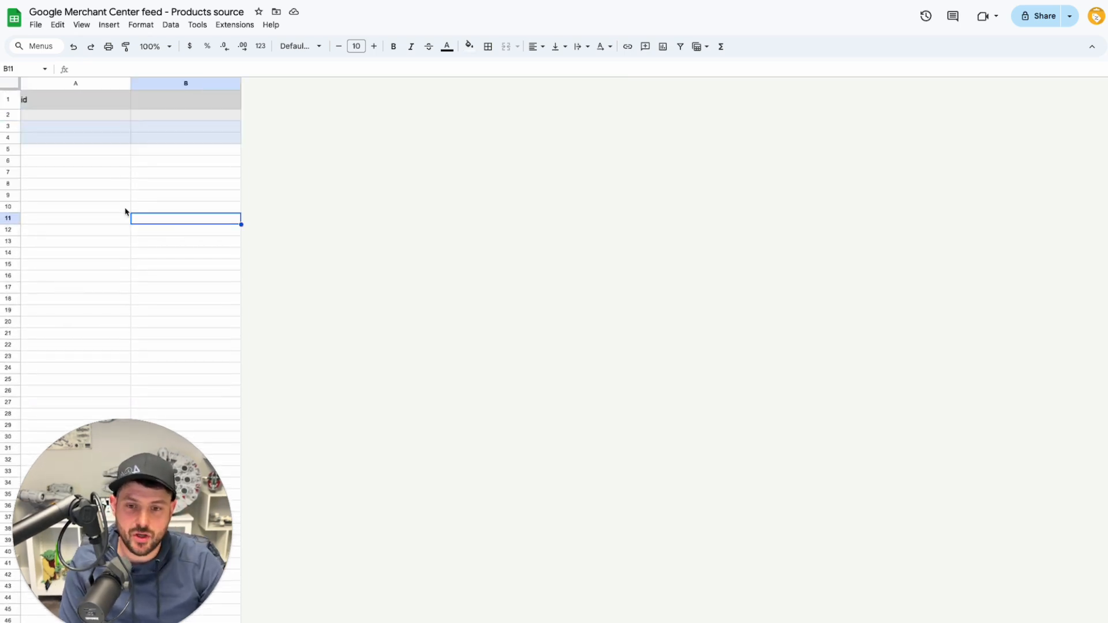
pyautogui.scroll(-5, 173, 323)
pyautogui.scroll(5, 141, 303)
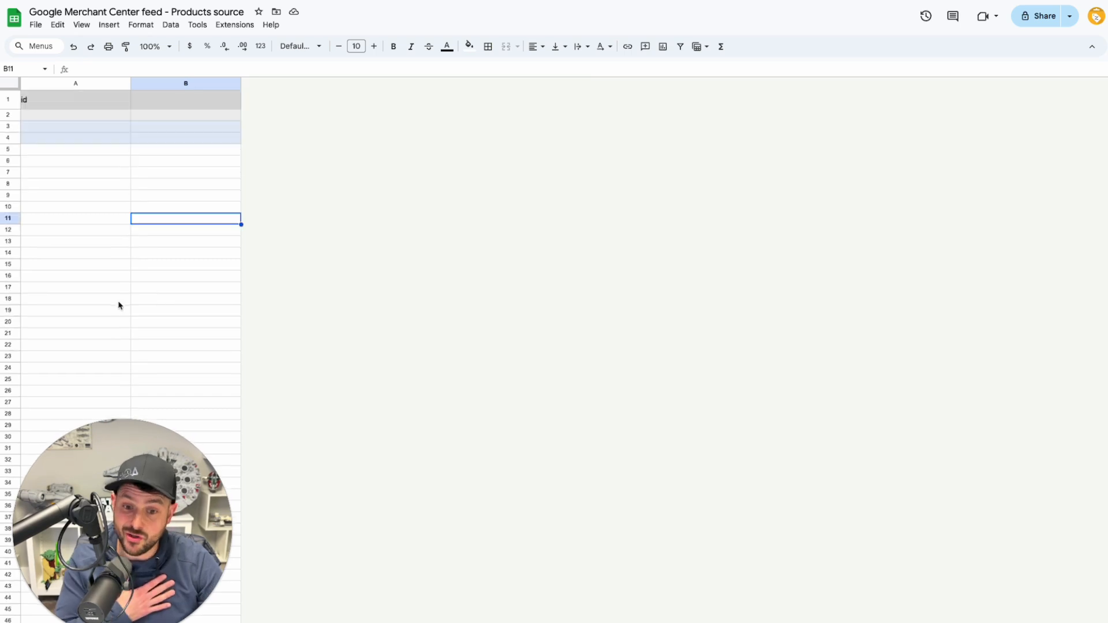
# Enter the sample product IDs 234923876 in cell A2 and 34587 in cell A3 under the id header.
pyautogui.click(81, 115)
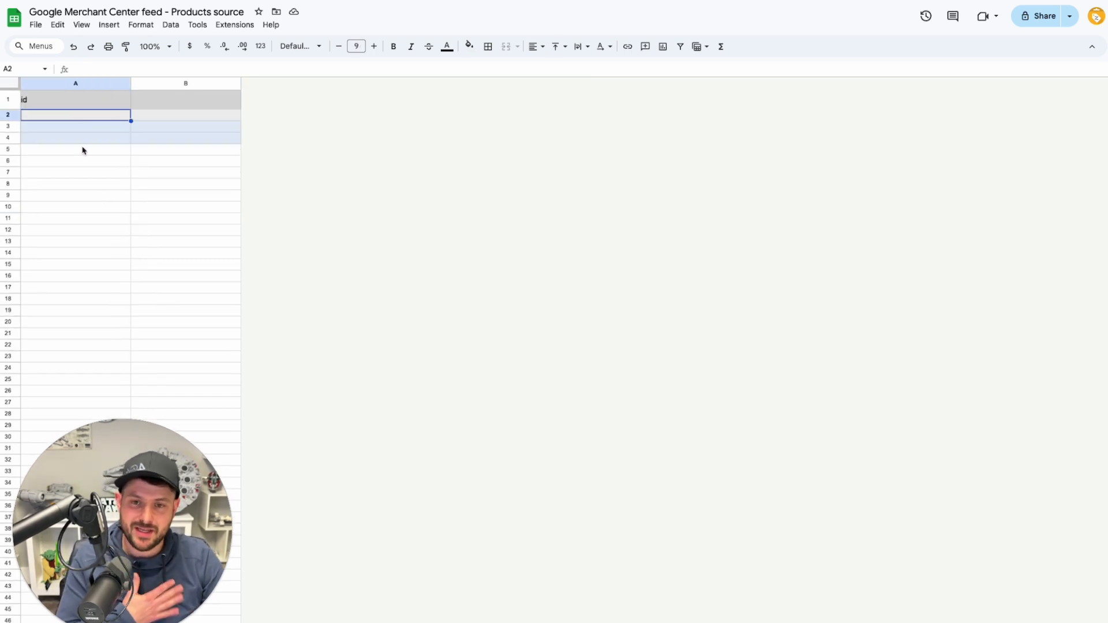
pyautogui.write('234923876')
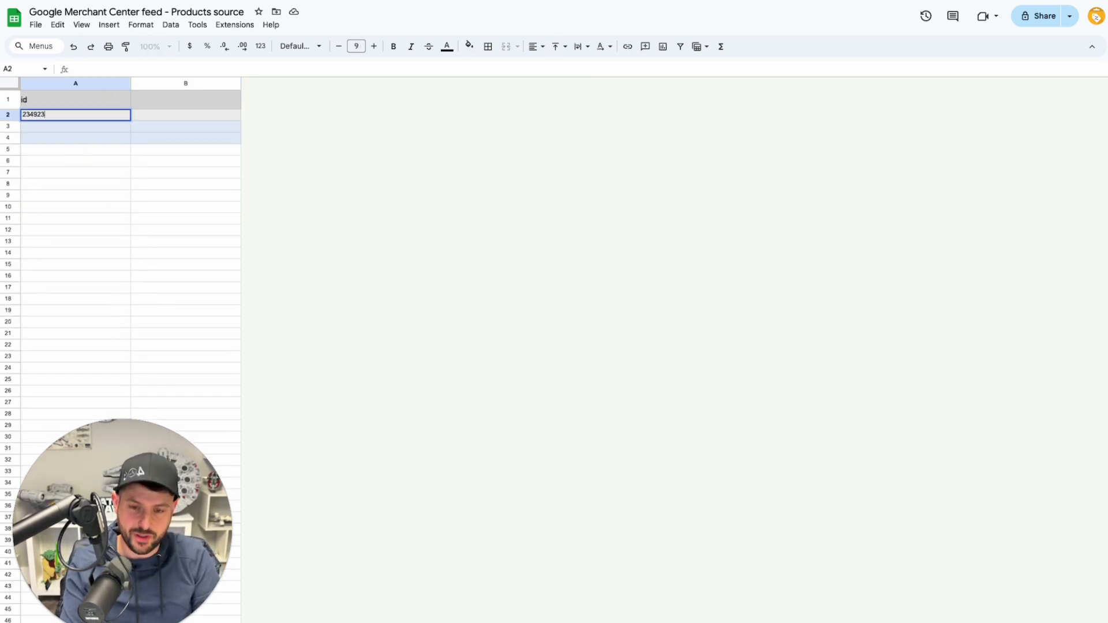
pyautogui.press('Return')
pyautogui.write('34587')
pyautogui.press('Return')
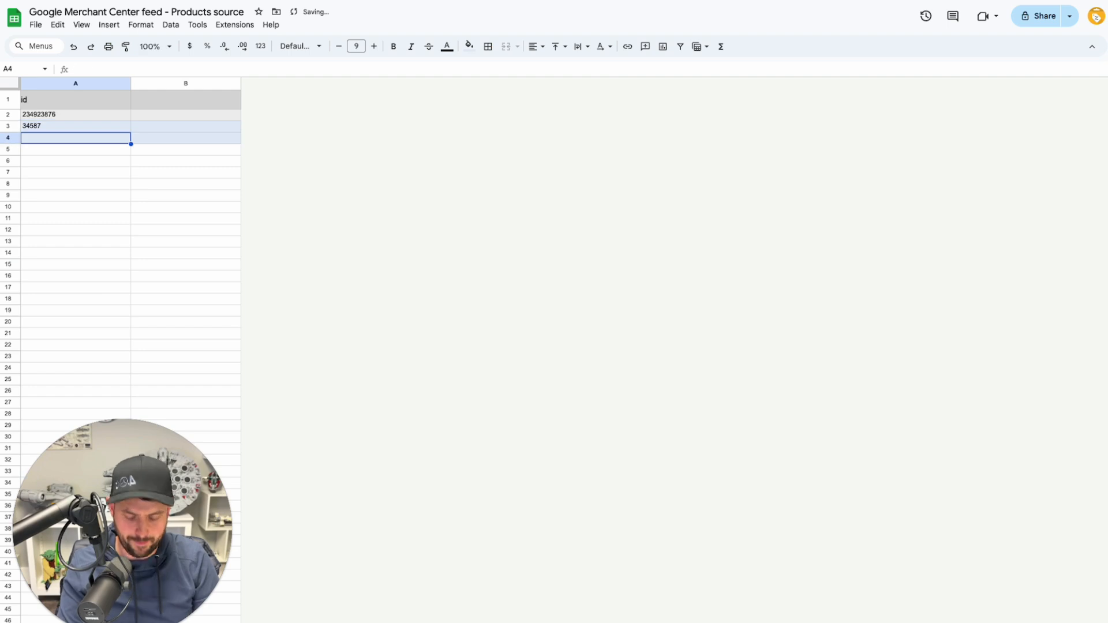
pyautogui.write('8')
pyautogui.write('hopify_')
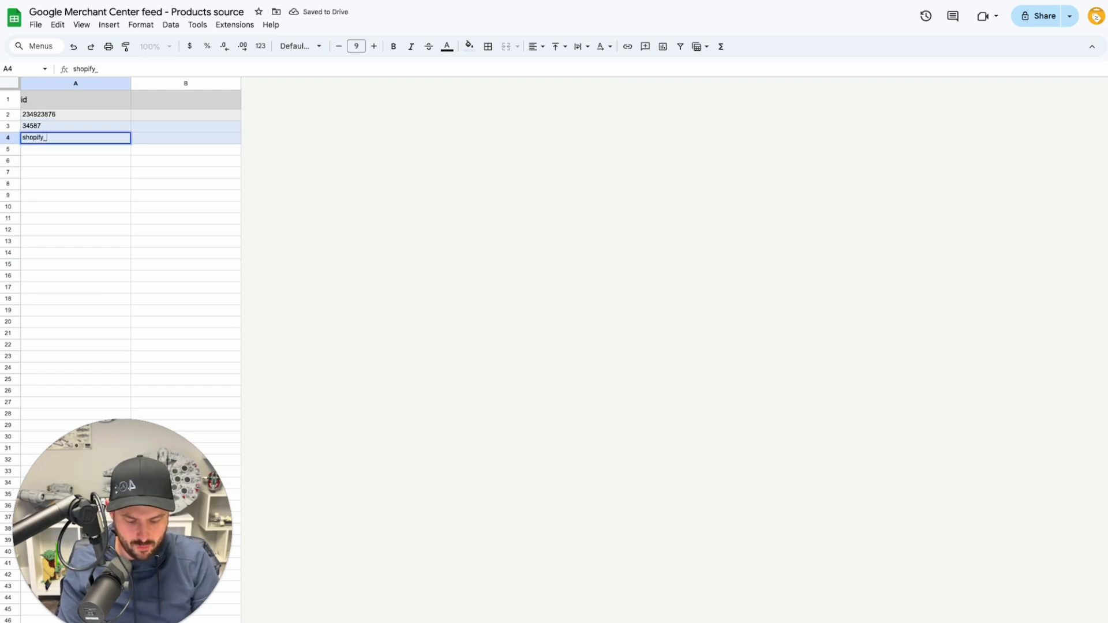
pyautogui.write('US_2342398407_3243340987')
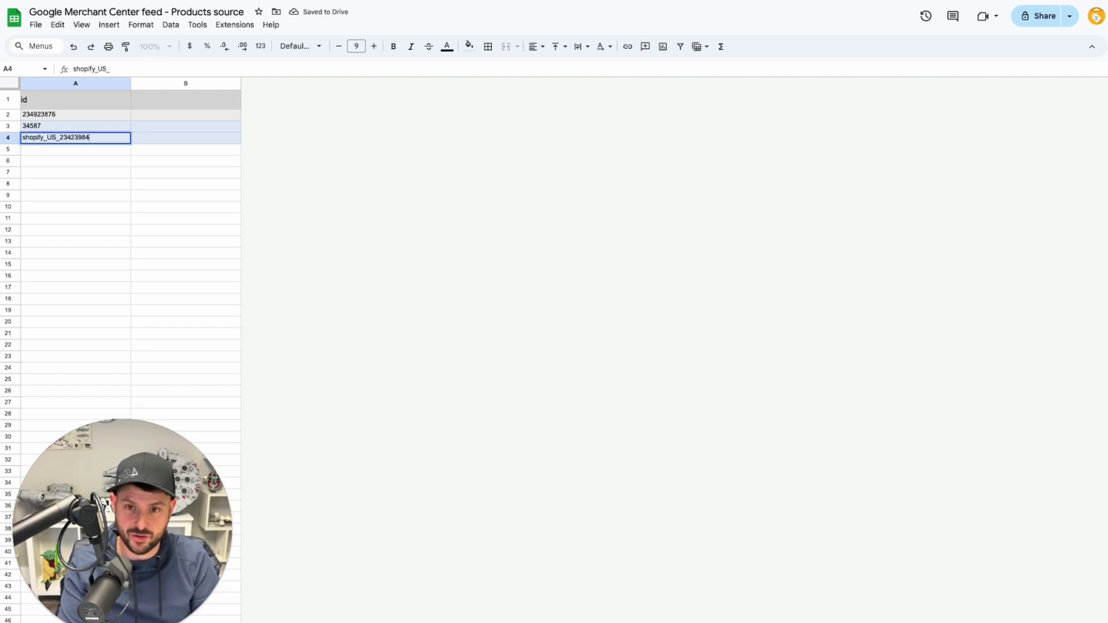
pyautogui.click(133, 208)
pyautogui.moveTo(131, 84); pyautogui.dragTo(191, 84)
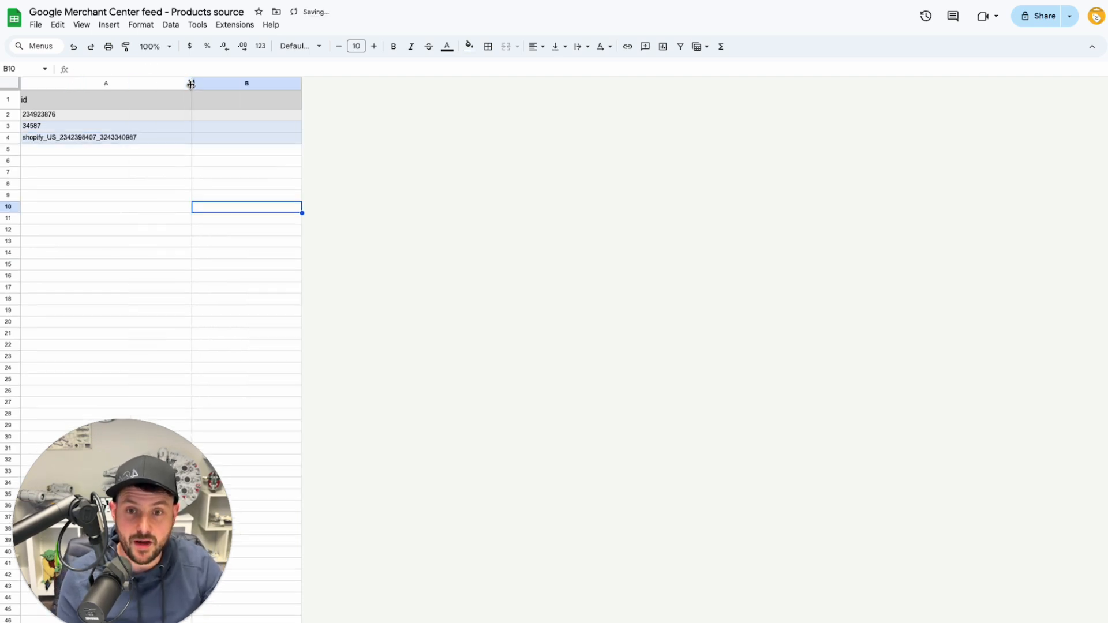
pyautogui.click(93, 172)
pyautogui.click(52, 140)
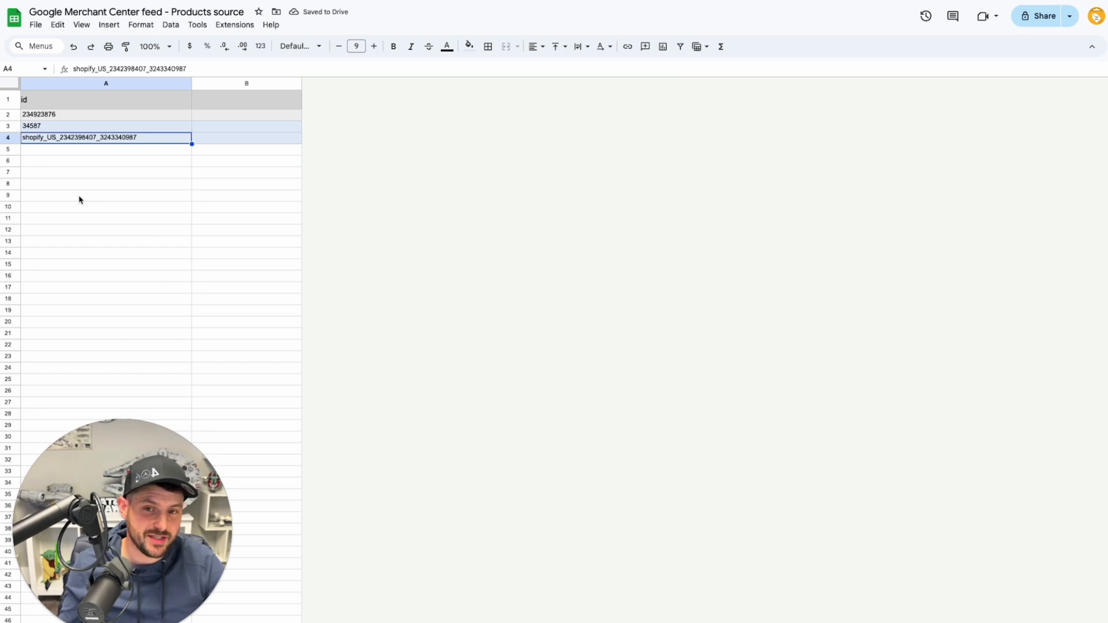
pyautogui.click(104, 172)
pyautogui.click(61, 140)
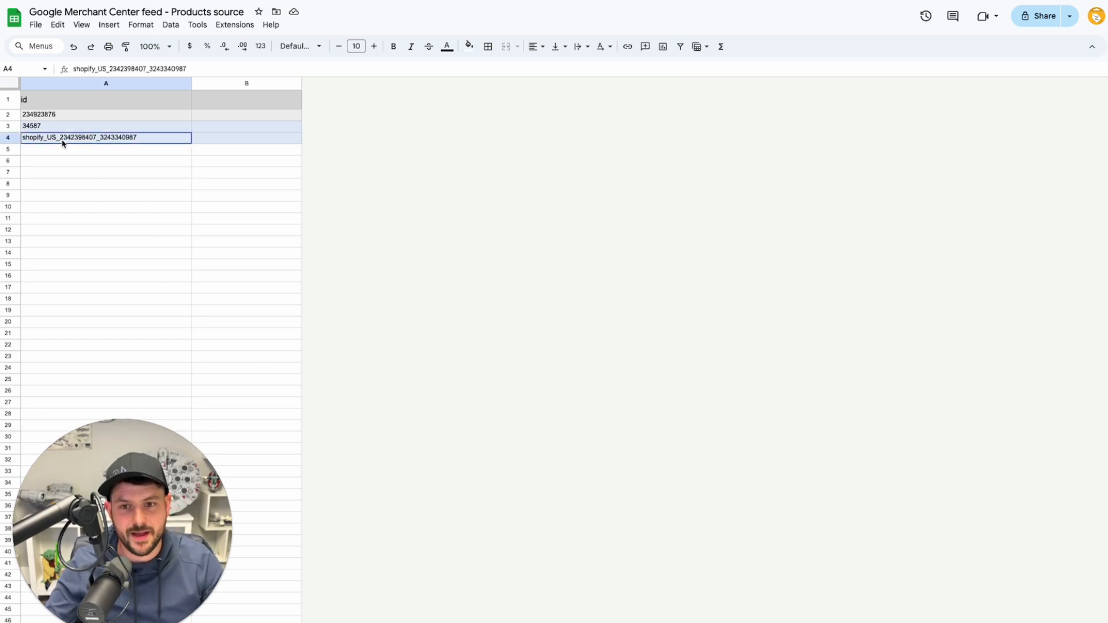
pyautogui.doubleClick(51, 138)
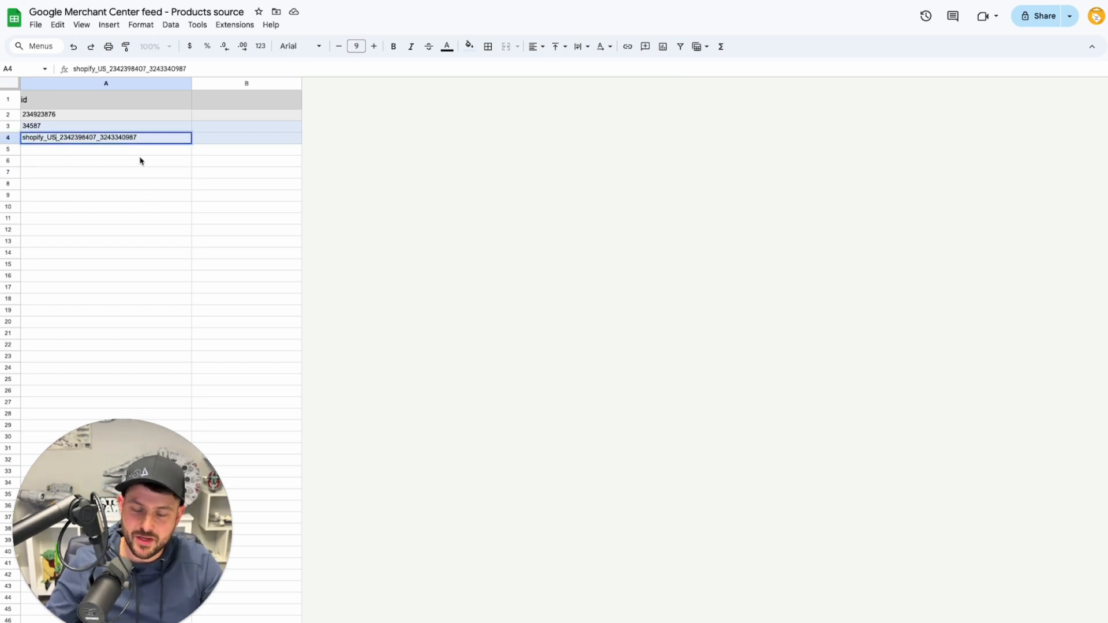
pyautogui.click(163, 229)
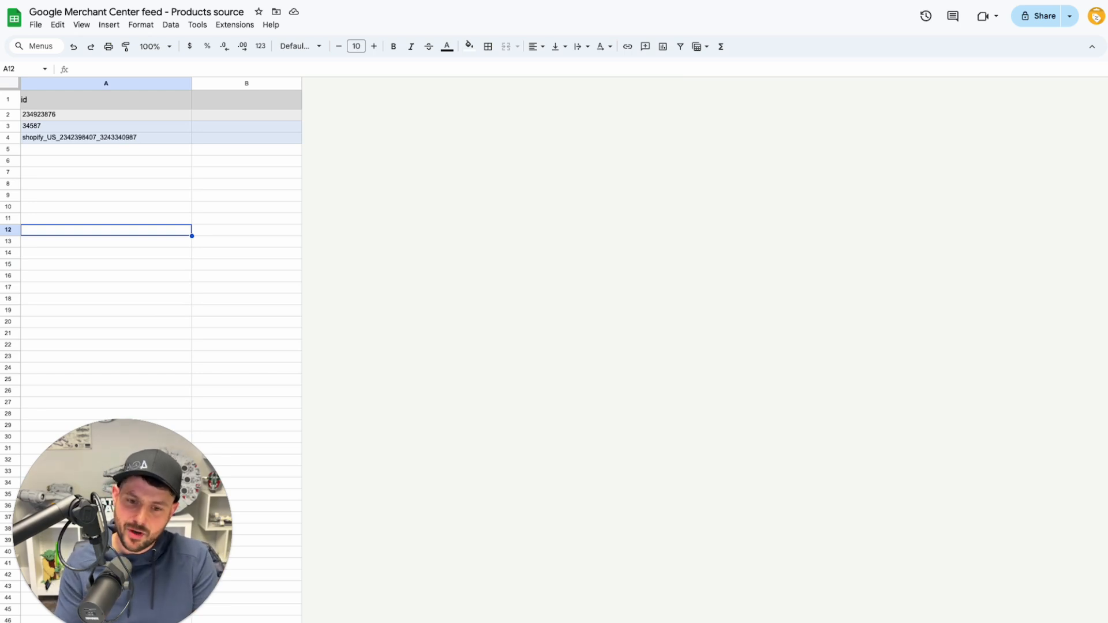
# Change the country code within the Shopify product ID in cell A4 to lowercase "us".
pyautogui.click(65, 142)
pyautogui.doubleClick(58, 138)
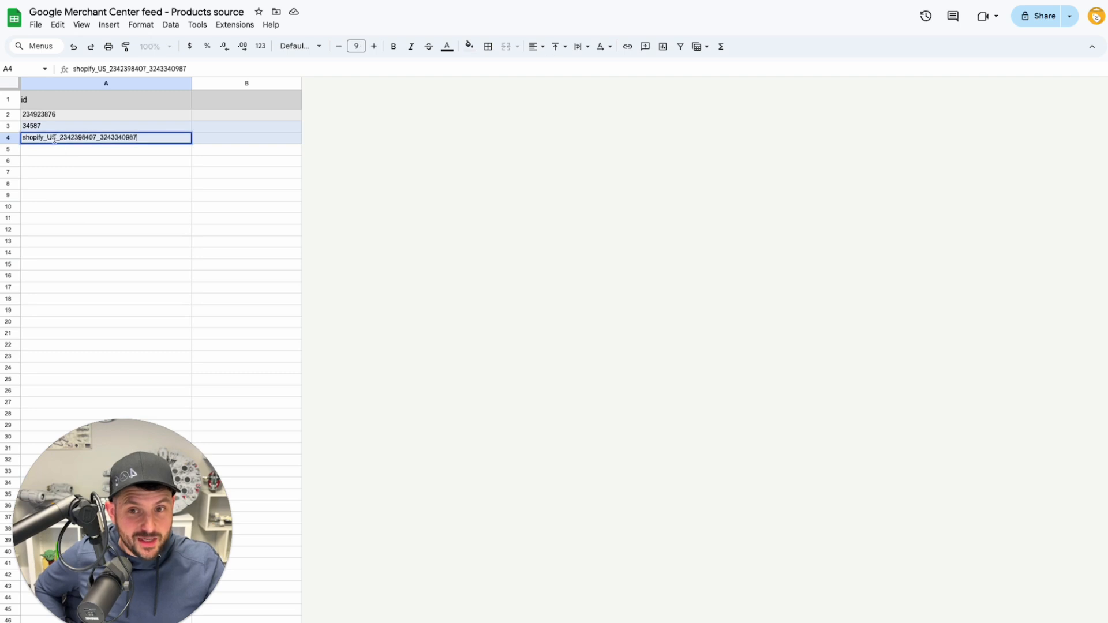
pyautogui.press('BackSpace')
pyautogui.press('BackSpace')
pyautogui.write('us')
pyautogui.press('Return')
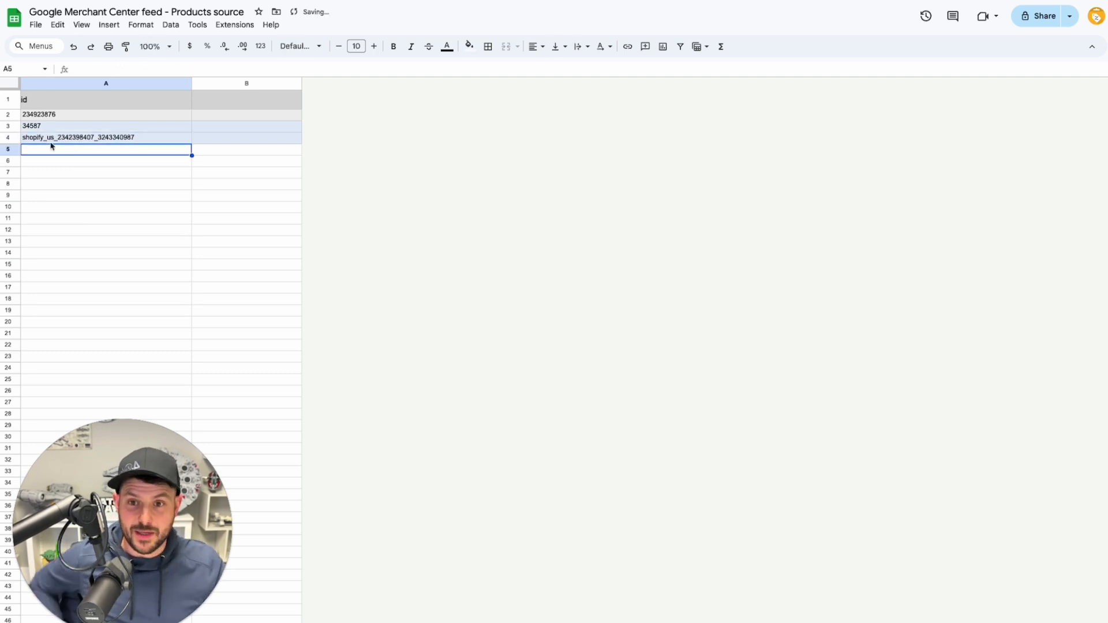
# Set the country code within the Shopify product ID in cell A4 back to uppercase "US".
pyautogui.press('Down')
pyautogui.click(74, 142)
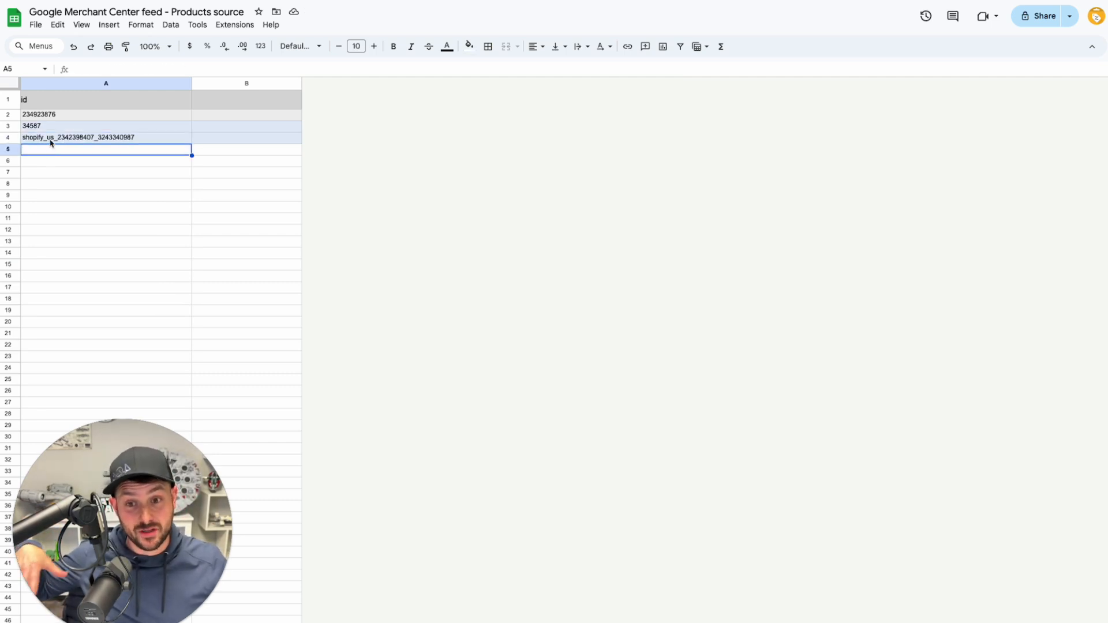
pyautogui.doubleClick(54, 137)
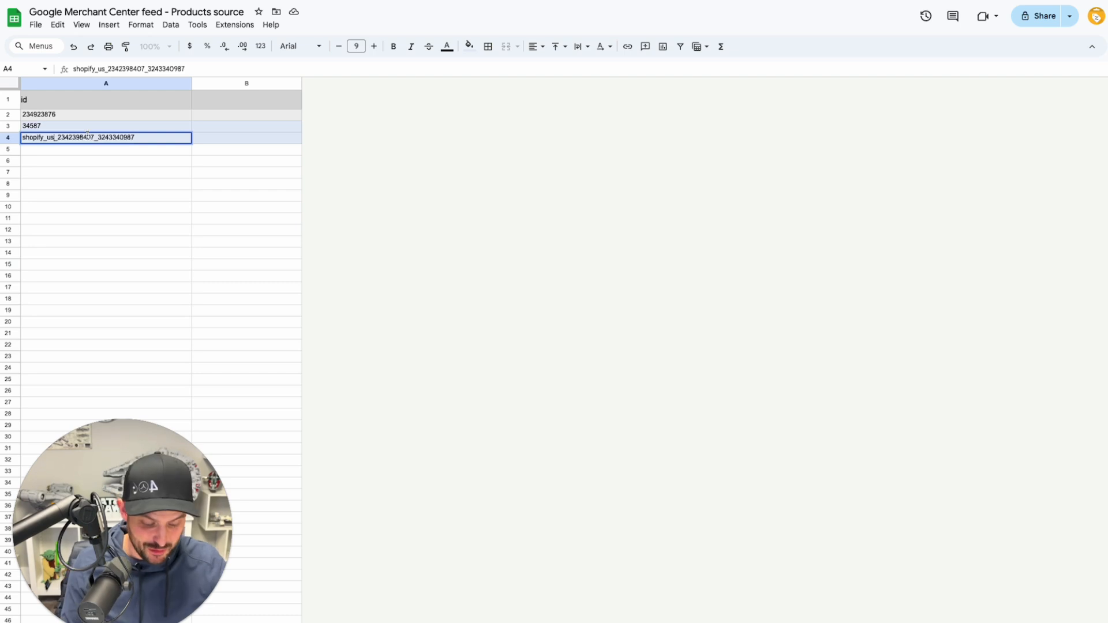
pyautogui.press('BackSpace')
pyautogui.press('BackSpace')
pyautogui.write('US')
pyautogui.press('Return')
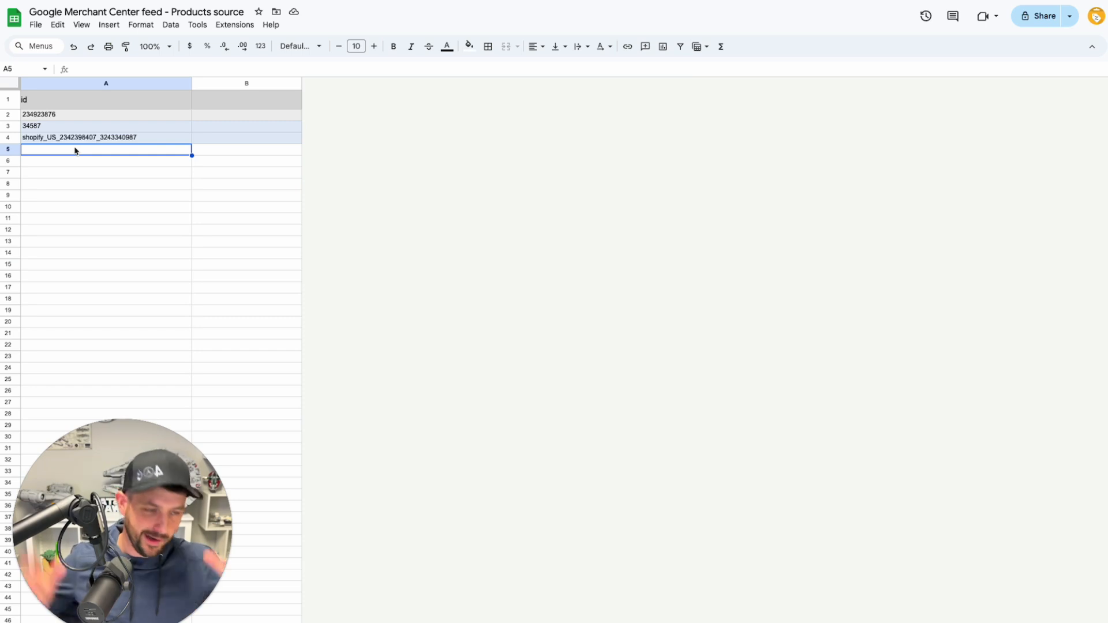
# Widen column B and enter the header "custom_label_0" in cell B1.
pyautogui.click(81, 156)
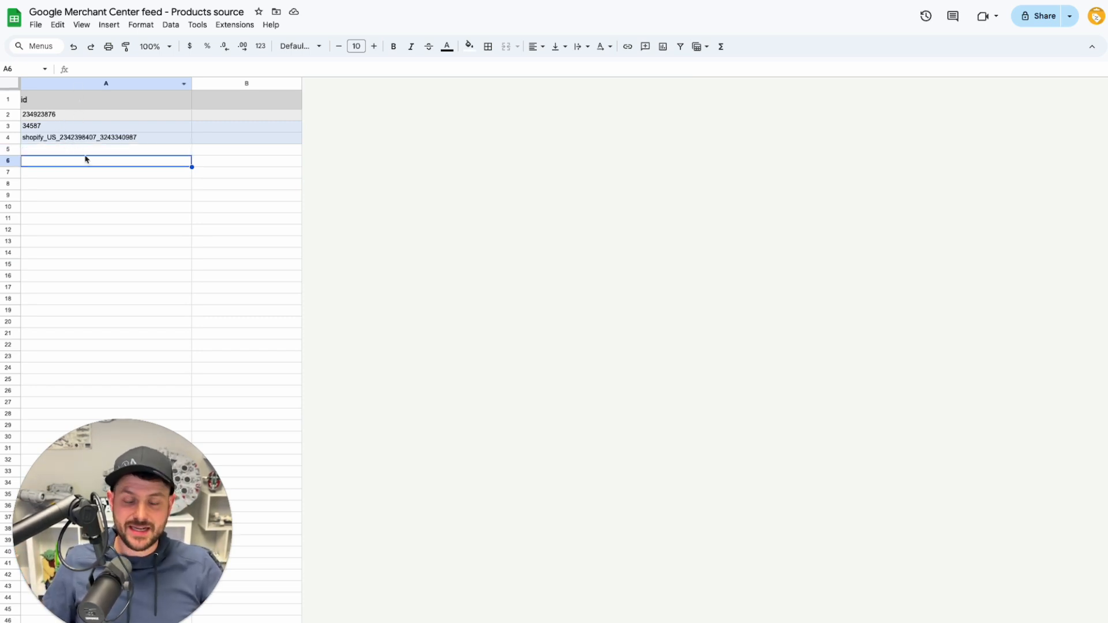
pyautogui.click(89, 182)
pyautogui.click(231, 106)
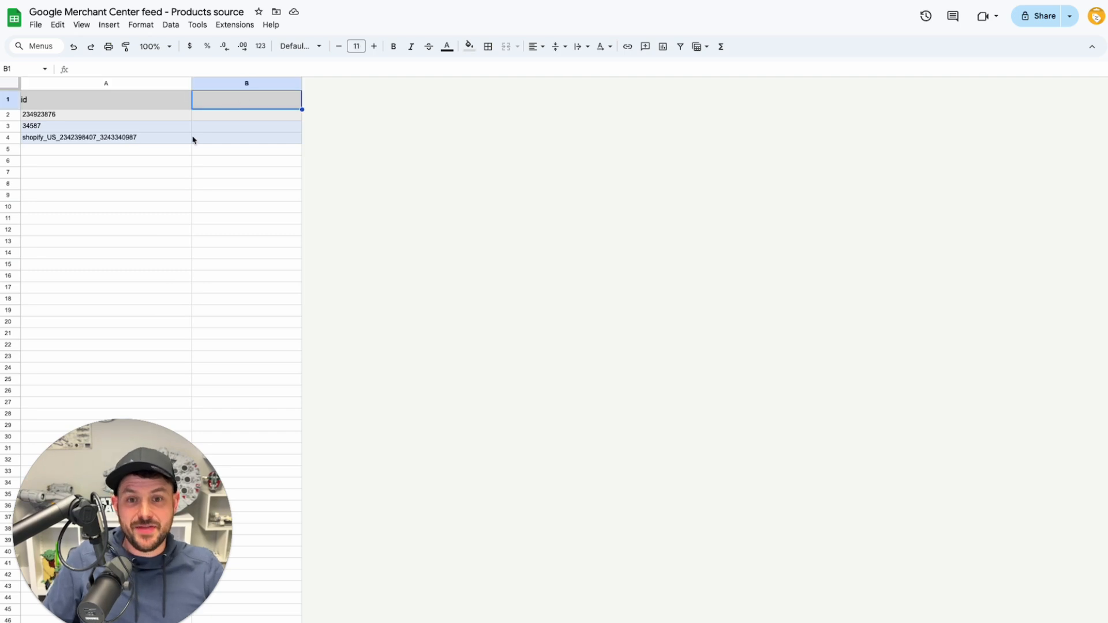
pyautogui.moveTo(301, 84); pyautogui.dragTo(343, 84)
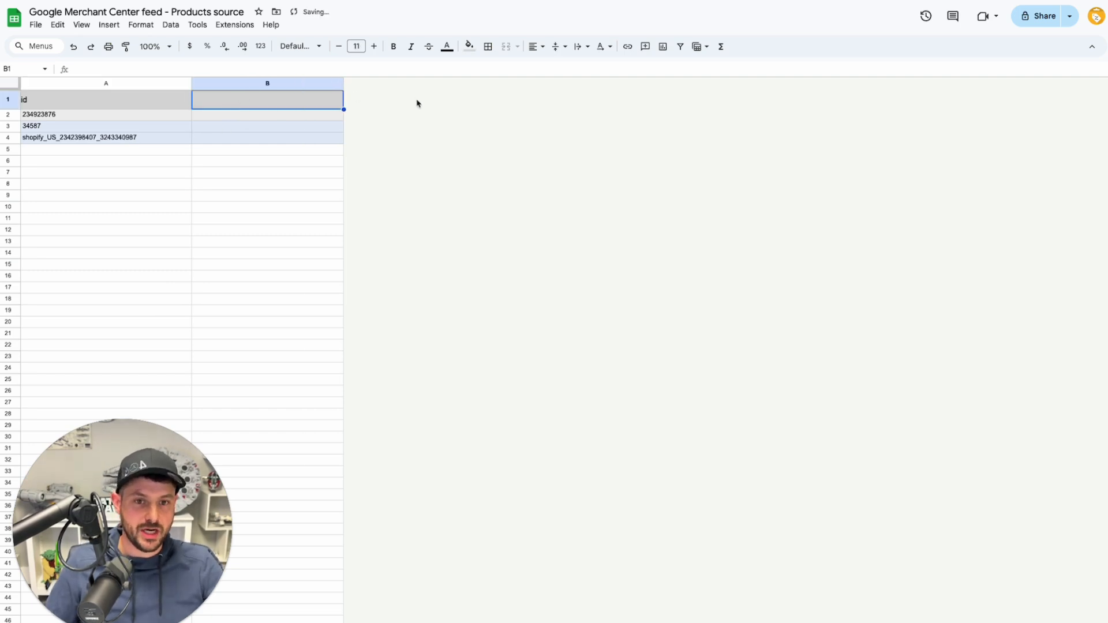
pyautogui.write('custom')
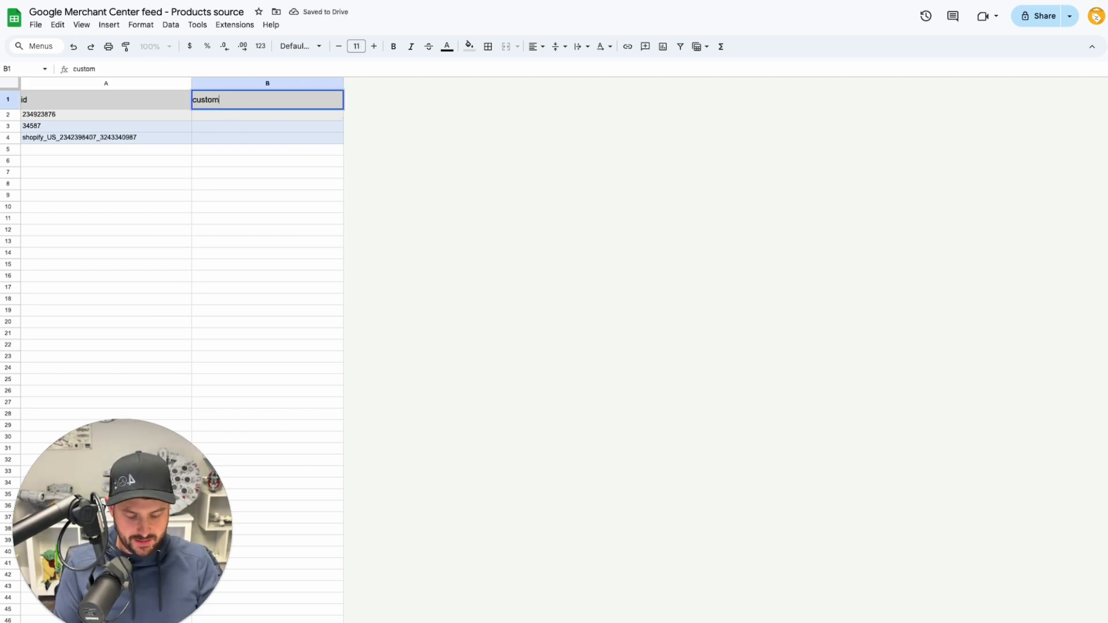
pyautogui.write('_label_0')
pyautogui.press('Return')
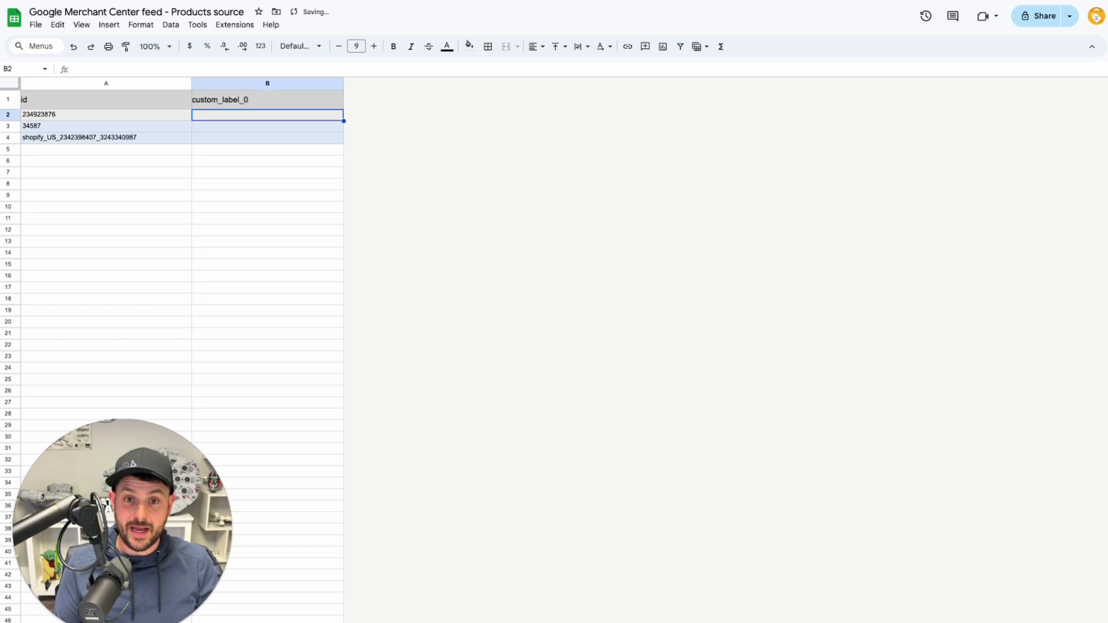
pyautogui.click(319, 206)
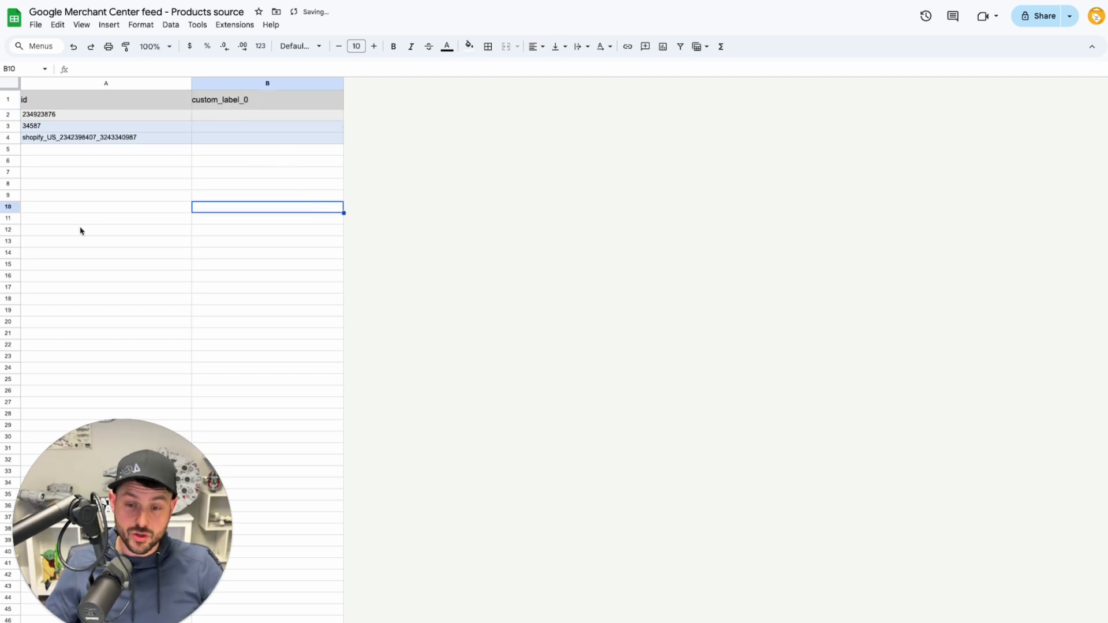
# Fill the Shopify product ID from cell A4 down column A through row 22 as an incrementing series.
pyautogui.click(79, 141)
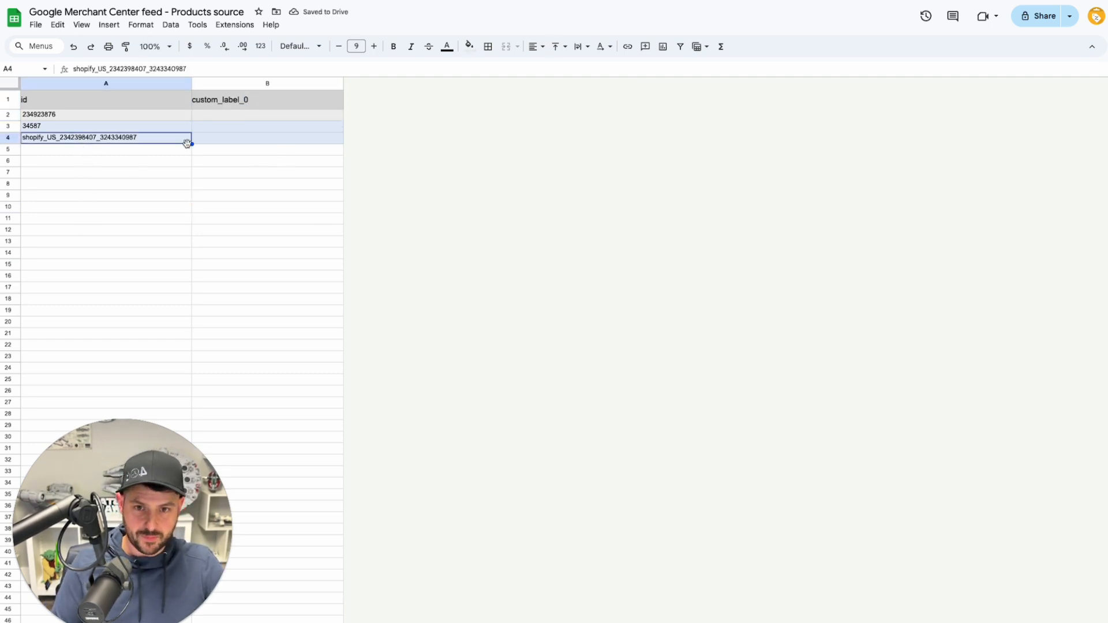
pyautogui.moveTo(187, 143); pyautogui.dragTo(244, 344)
pyautogui.click(244, 344)
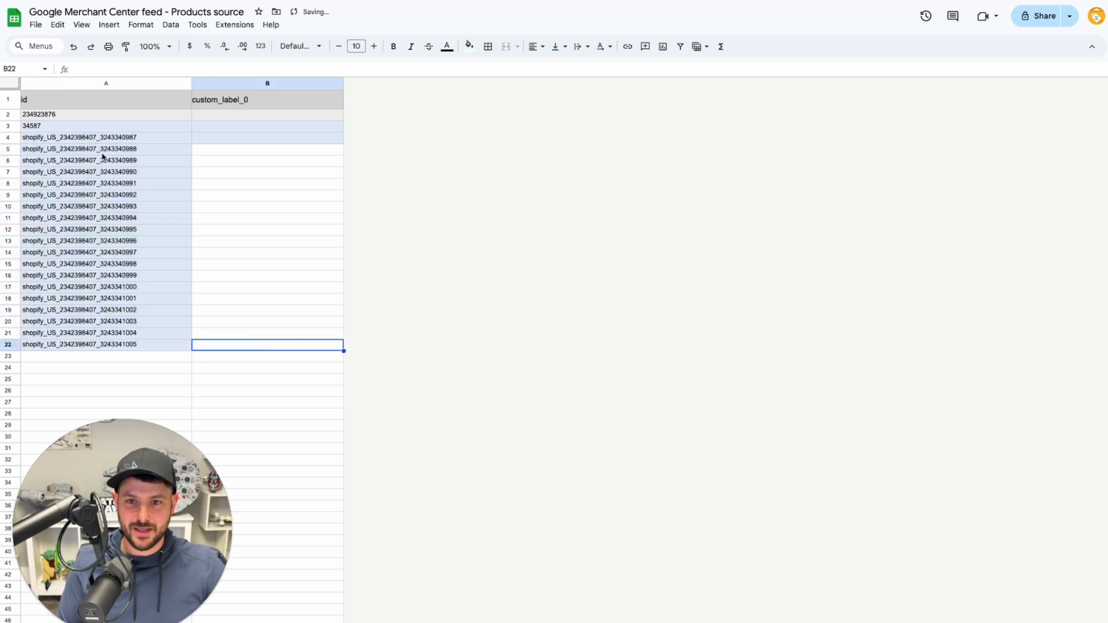
# Delete rows 2 and 3 containing the two numeric sample IDs, so the Shopify IDs start right below the header.
pyautogui.click(57, 115)
pyautogui.click(9, 116)
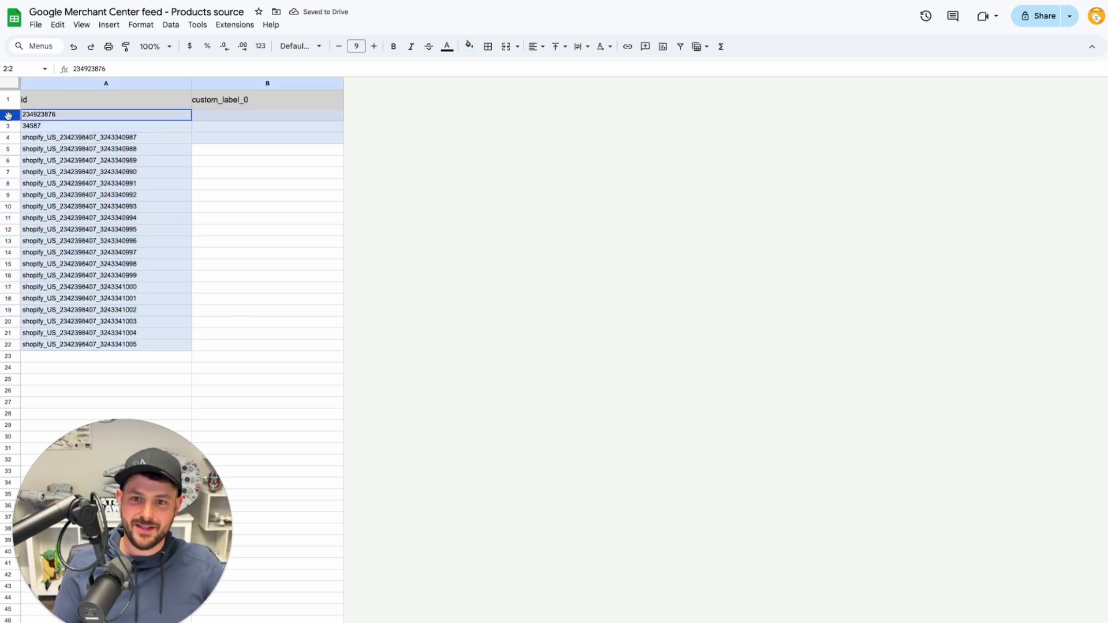
pyautogui.keyDown('shift'); pyautogui.click(8, 127); pyautogui.keyUp('shift')
pyautogui.rightClick(8, 127)
pyautogui.click(67, 251)
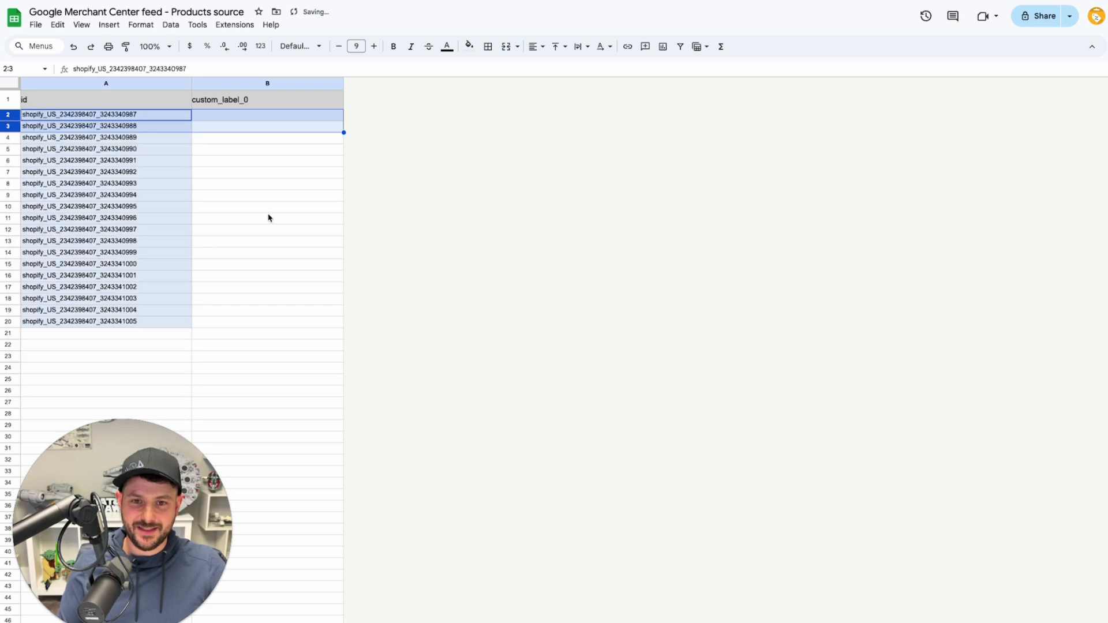
pyautogui.click(279, 219)
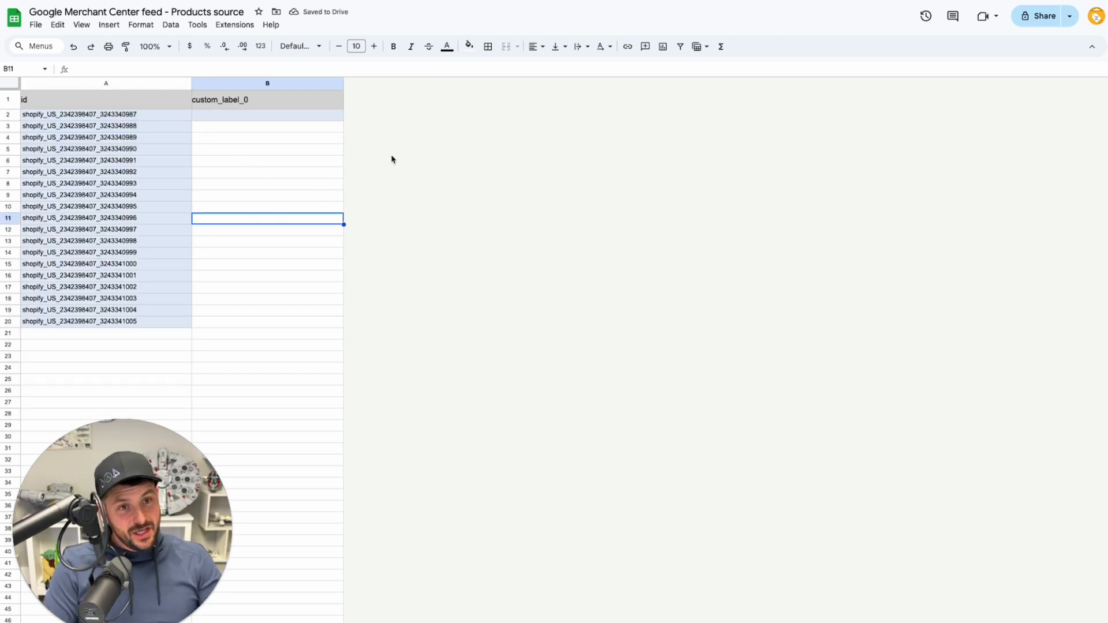
# Rename the spreadsheet as "Custom Labels Suppplemental Feed - MCM".
pyautogui.tripleClick(144, 12)
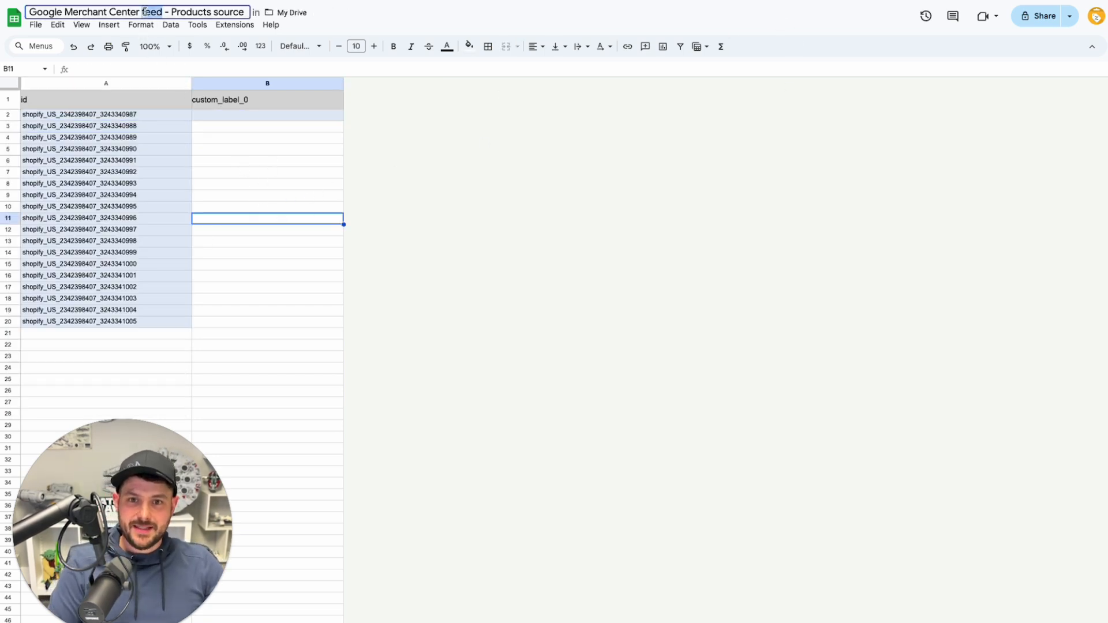
pyautogui.write('Custom L')
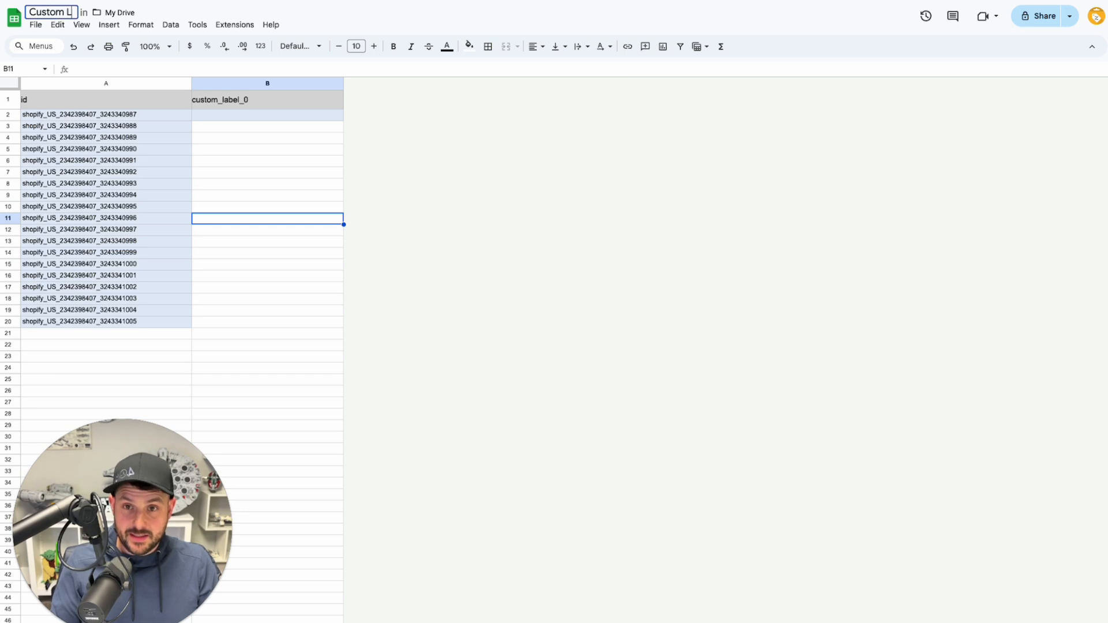
pyautogui.write('abels Su')
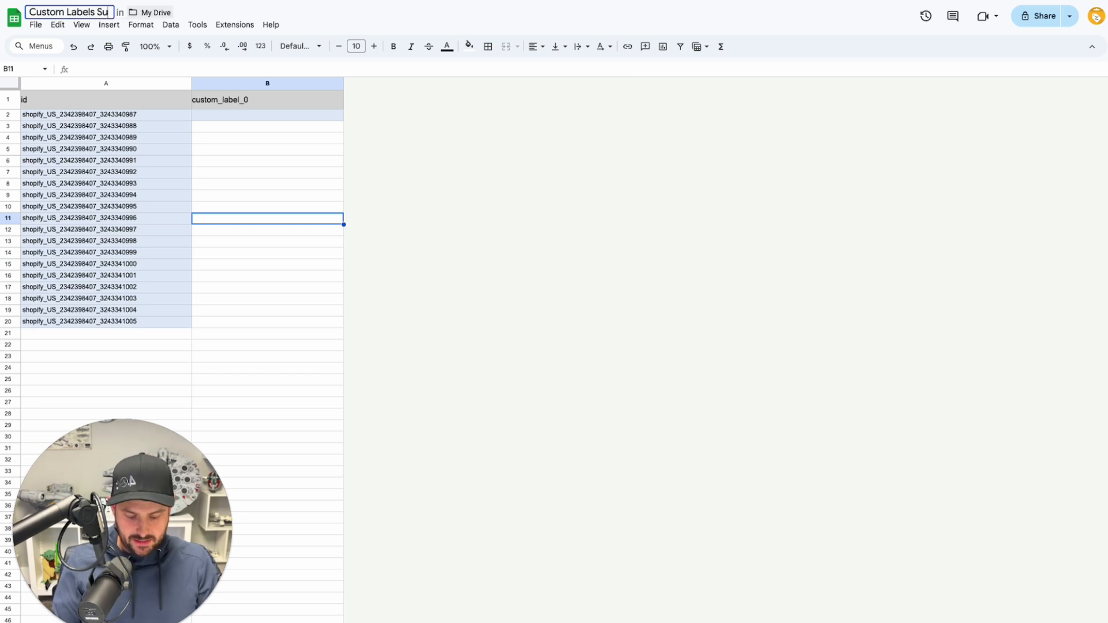
pyautogui.write('ppplemental Feed')
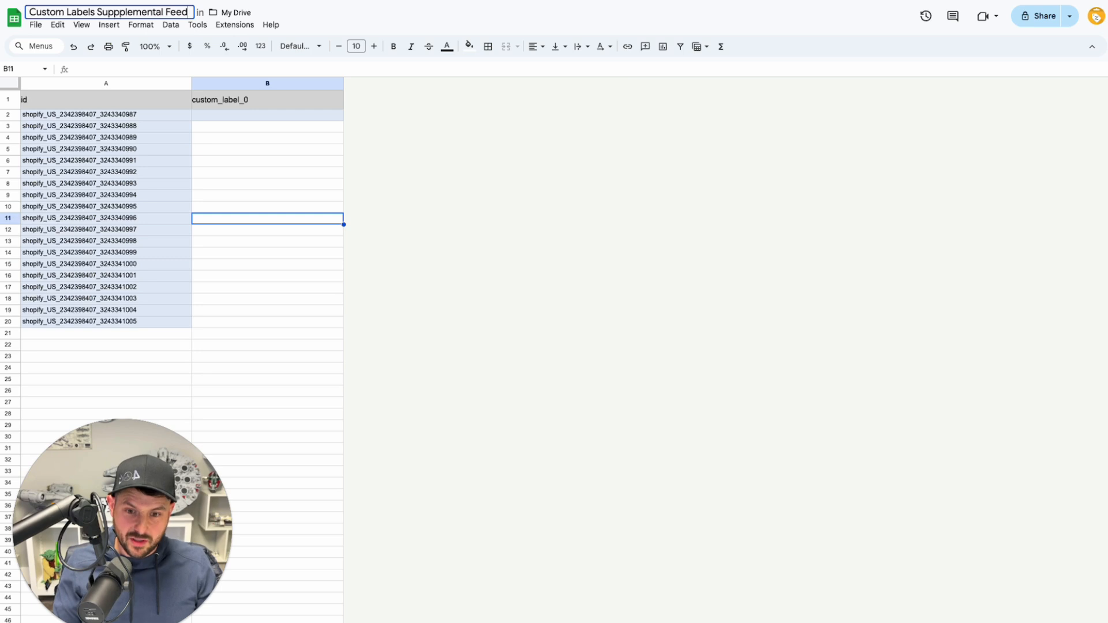
pyautogui.write(' -')
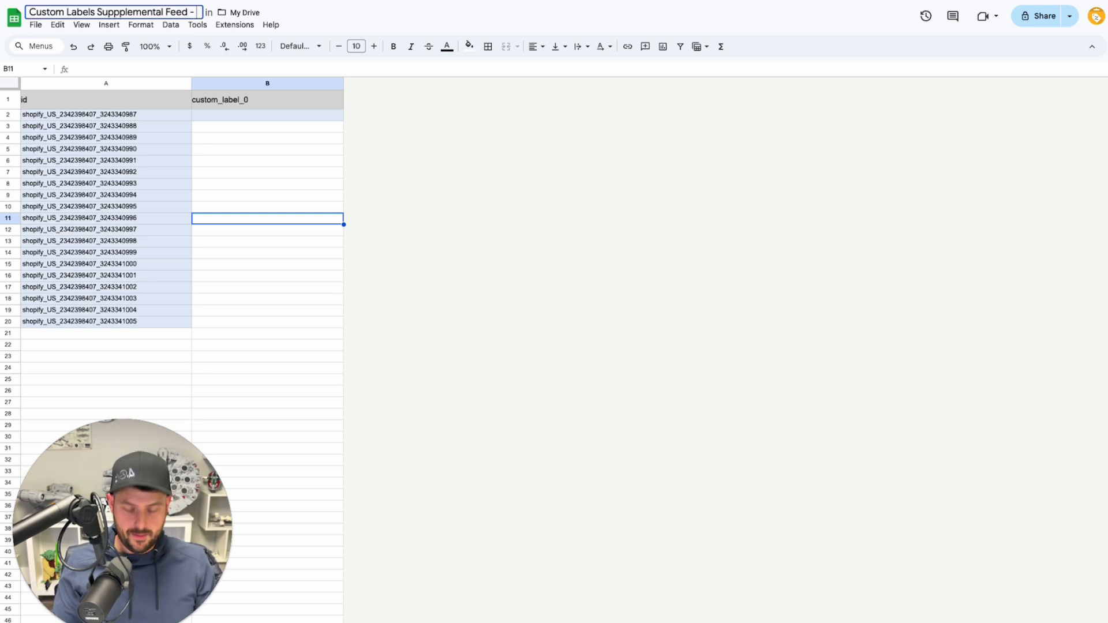
pyautogui.write(' MCM')
pyautogui.press('Return')
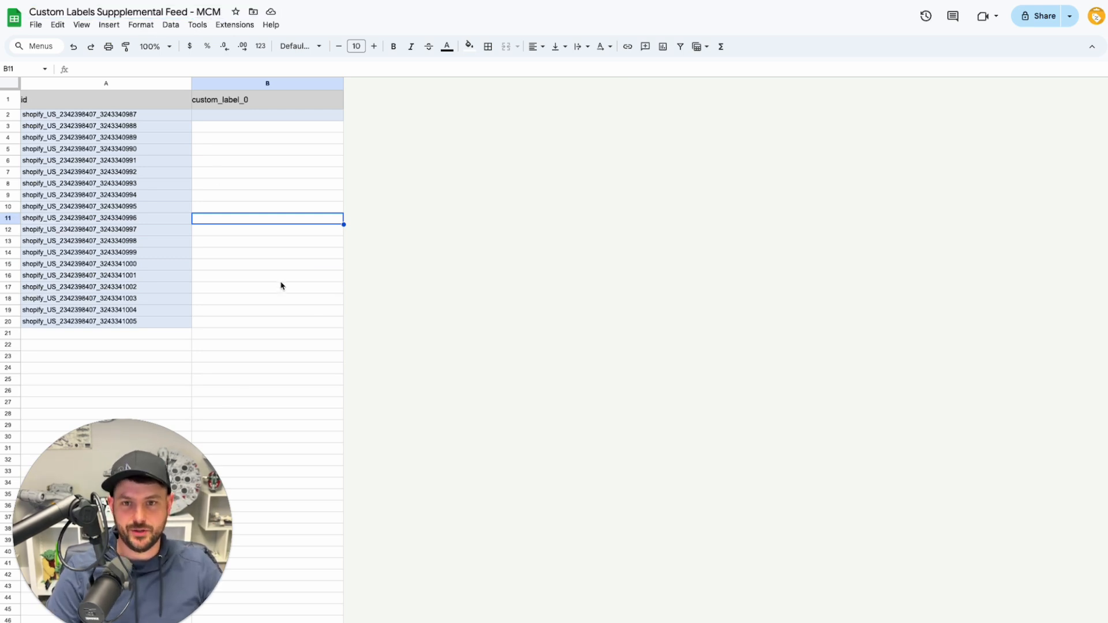
pyautogui.click(281, 277)
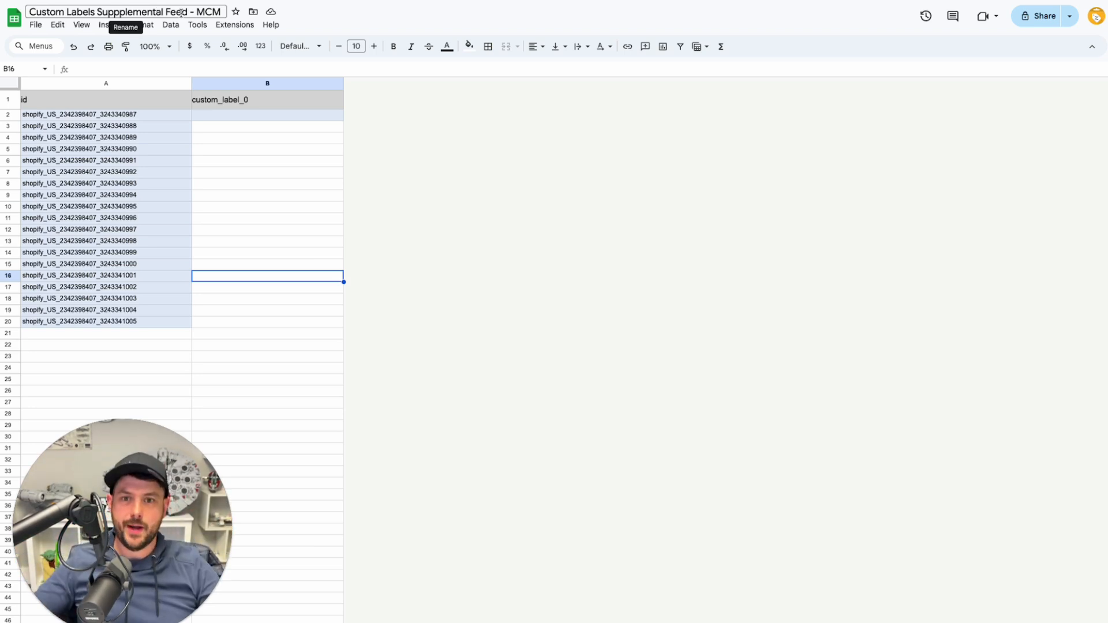
pyautogui.click(136, 151)
pyautogui.click(99, 138)
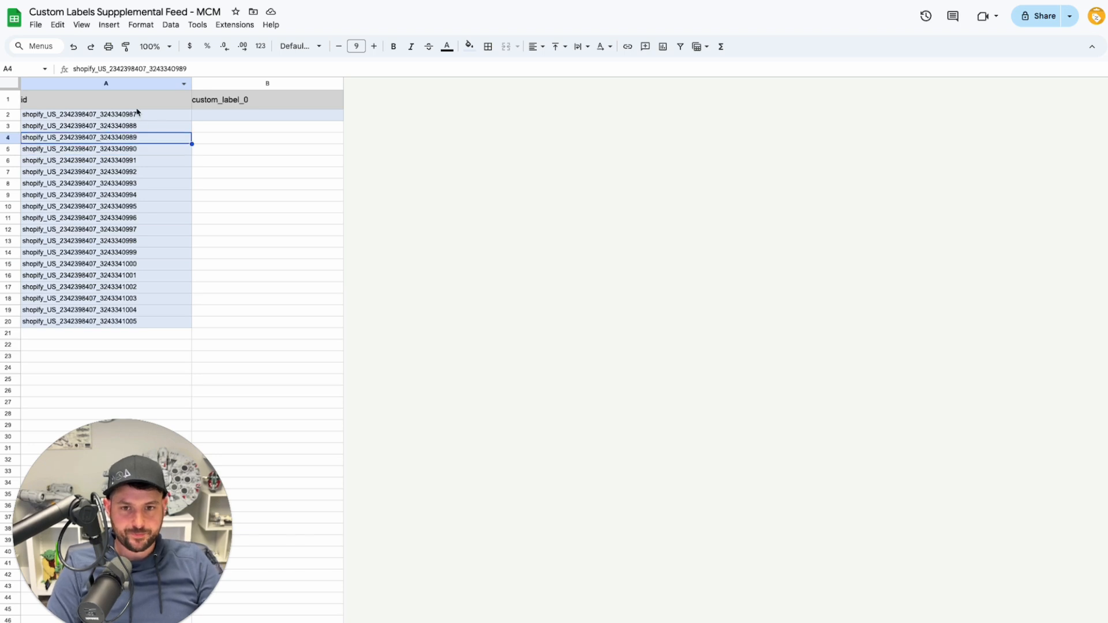
pyautogui.moveTo(138, 115); pyautogui.dragTo(138, 322)
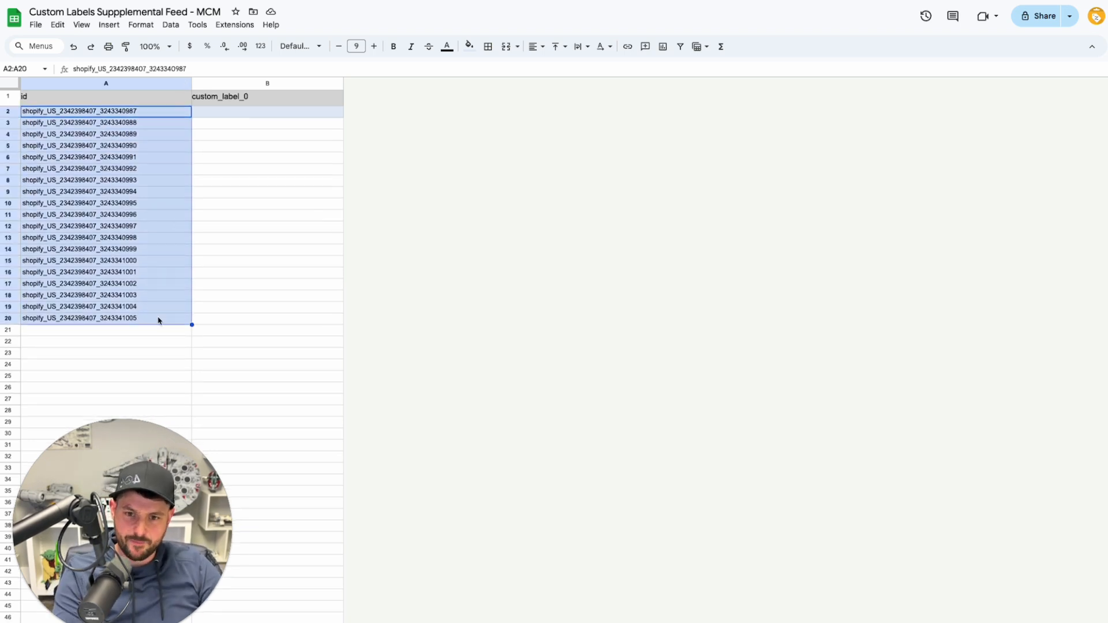
pyautogui.click(234, 300)
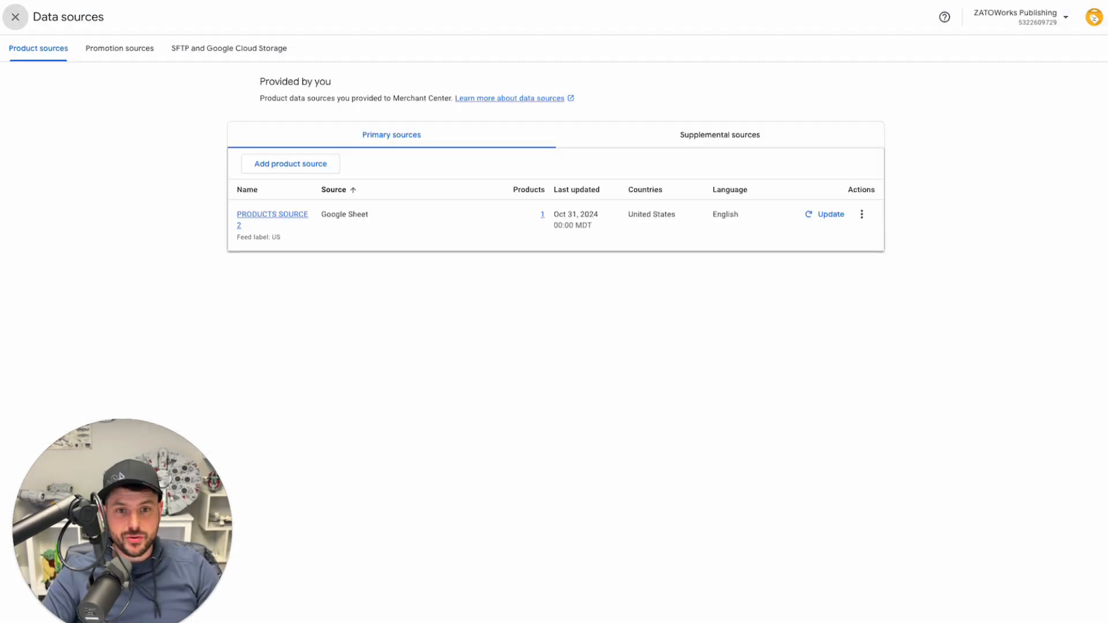
# Switch to Google Merchant Center and open the attribute rules of the primary source PRODUCTS SOURCE 2.
pyautogui.click(272, 217)
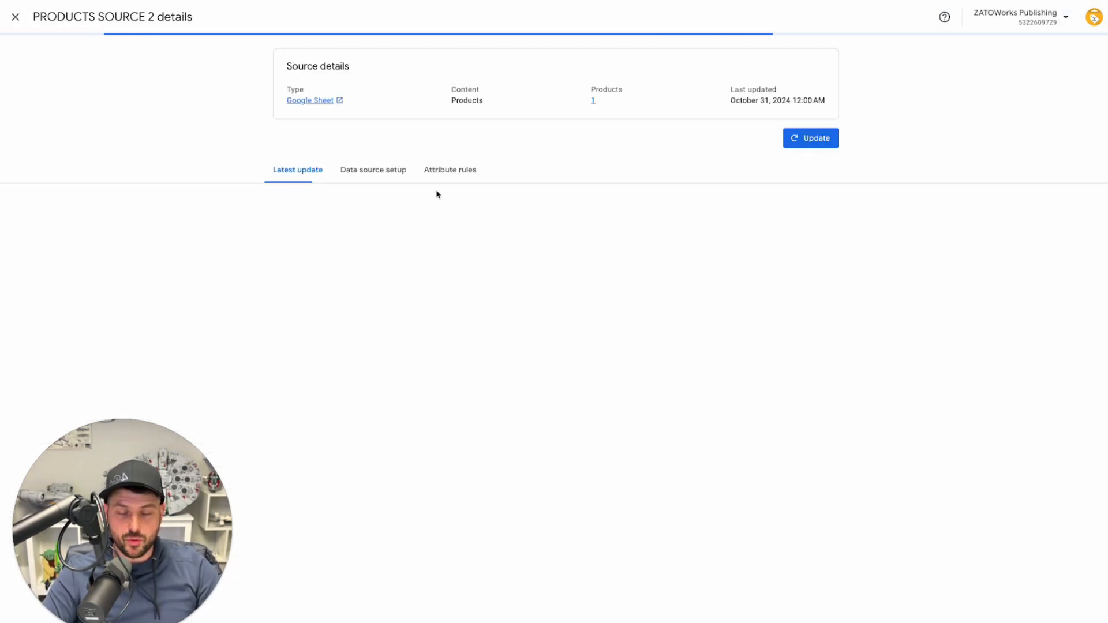
pyautogui.click(449, 171)
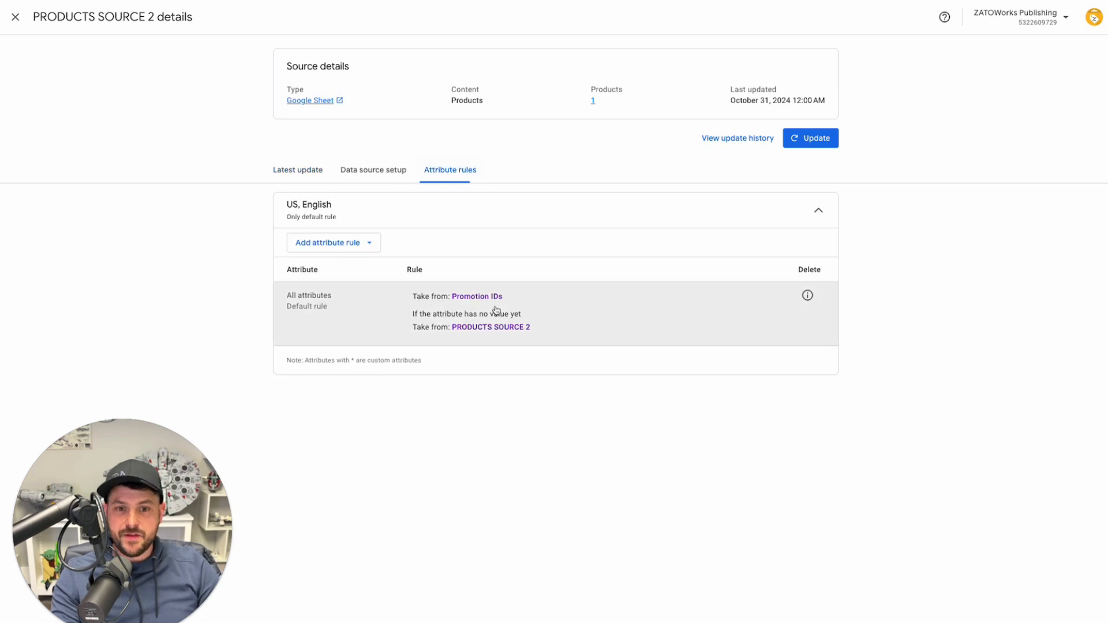
pyautogui.click(375, 248)
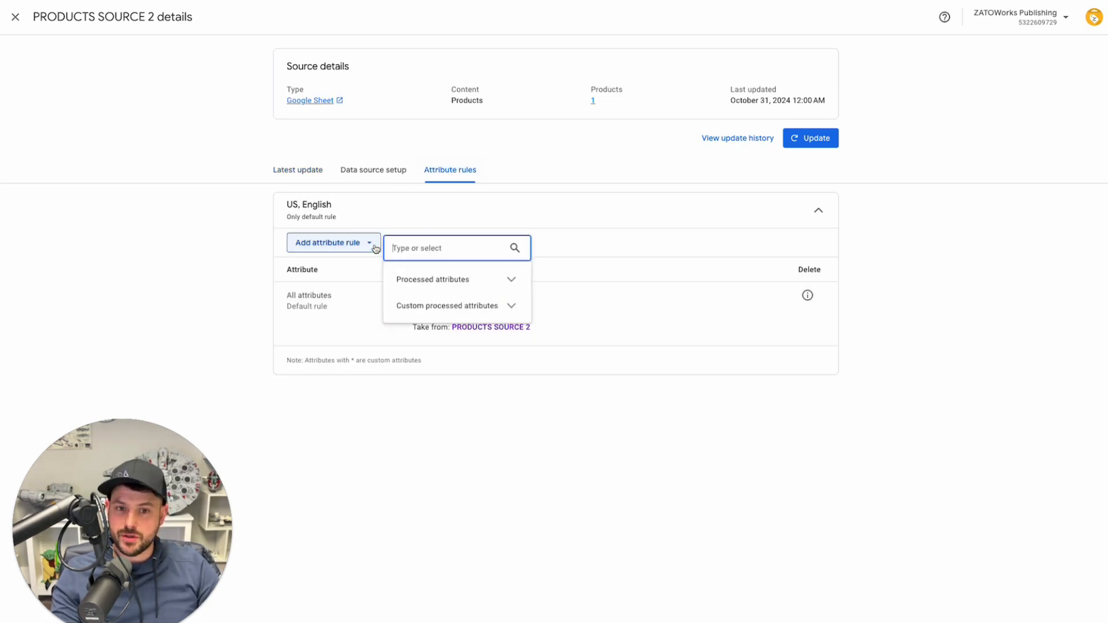
pyautogui.click(445, 280)
pyautogui.scroll(-2, 466, 374)
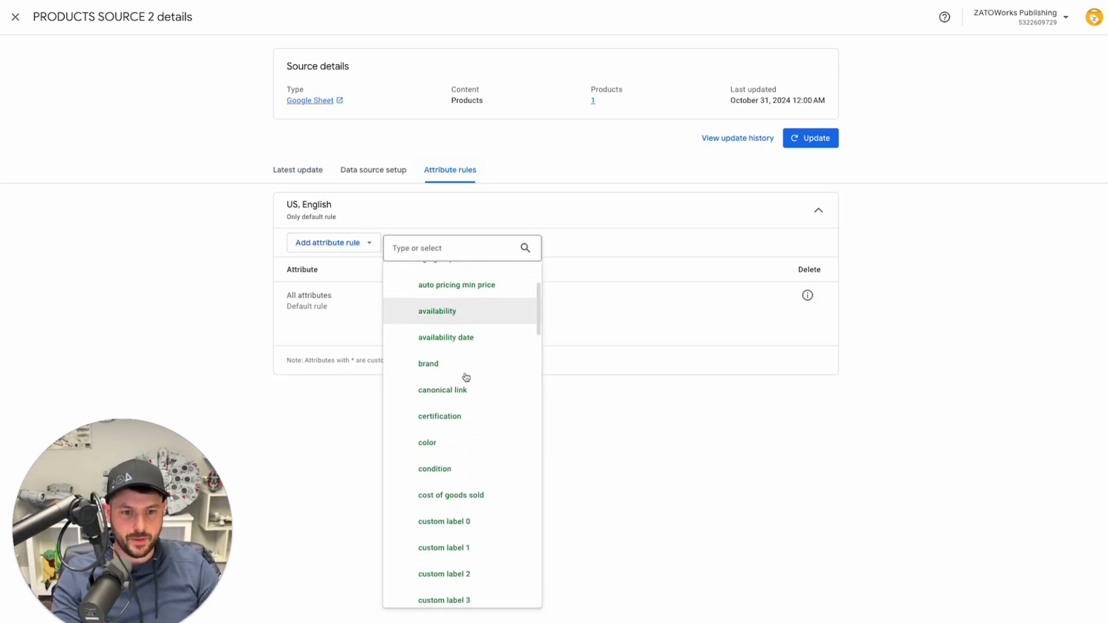
pyautogui.click(443, 364)
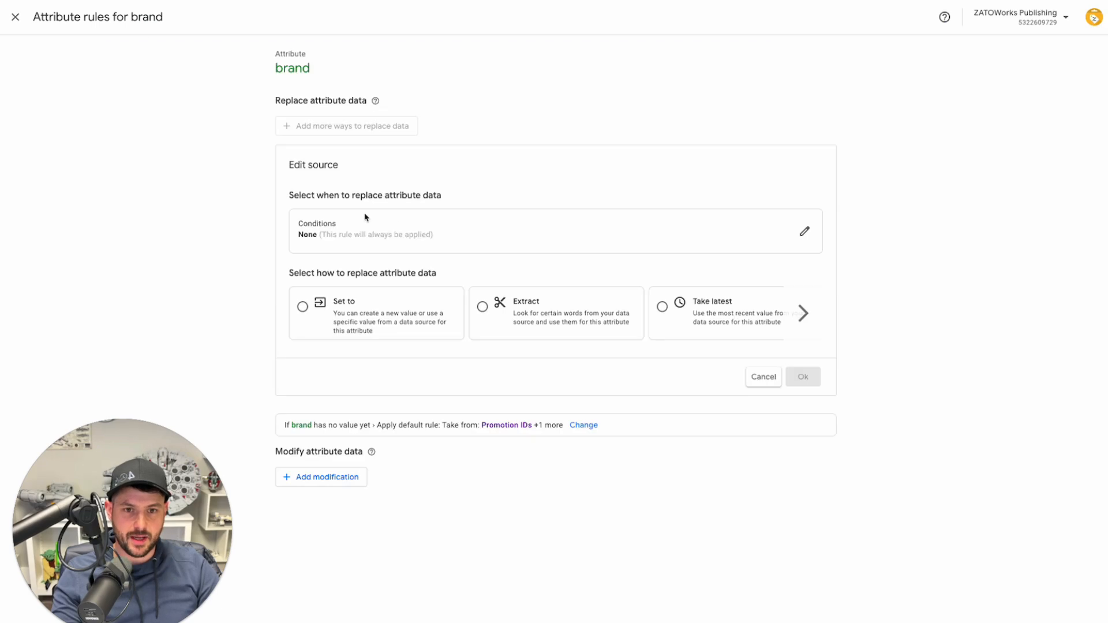
pyautogui.click(339, 314)
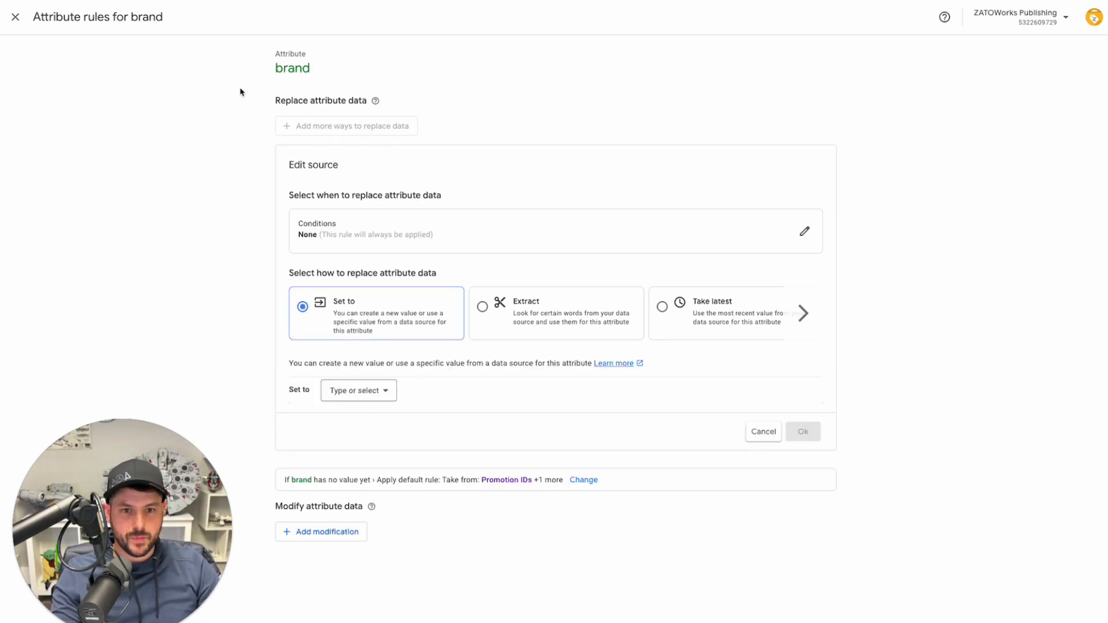
pyautogui.click(805, 231)
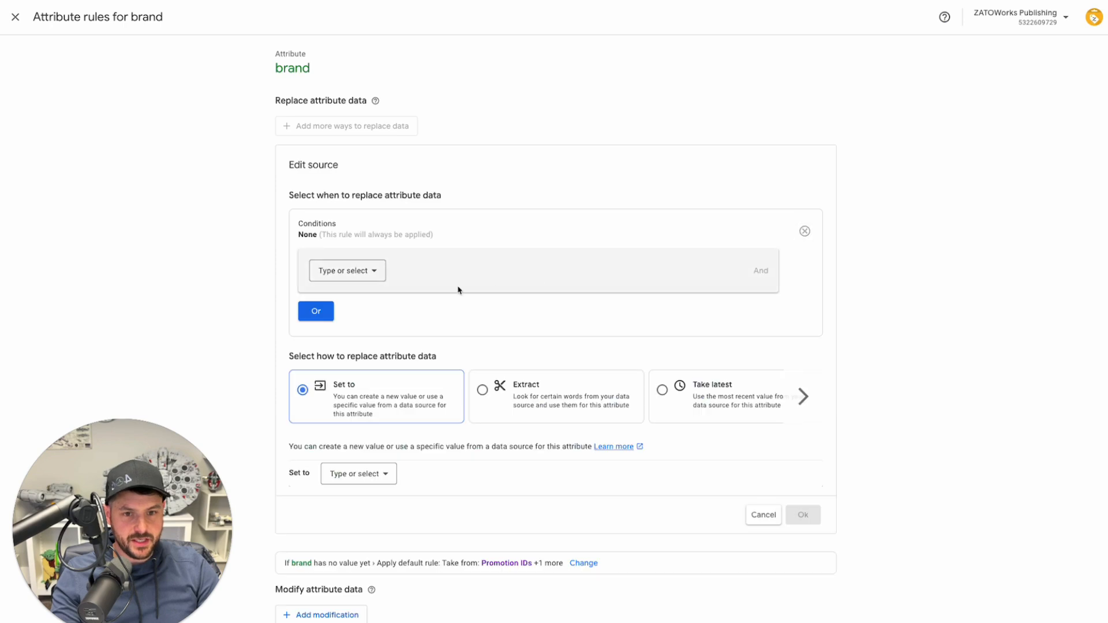
pyautogui.click(375, 271)
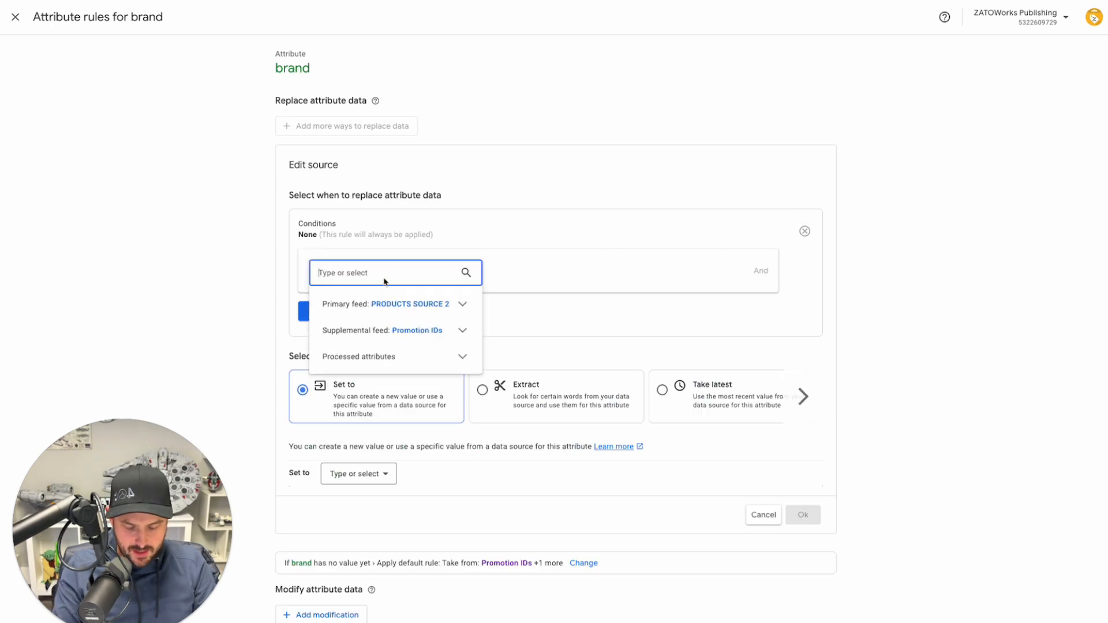
pyautogui.write('brand')
pyautogui.click(396, 331)
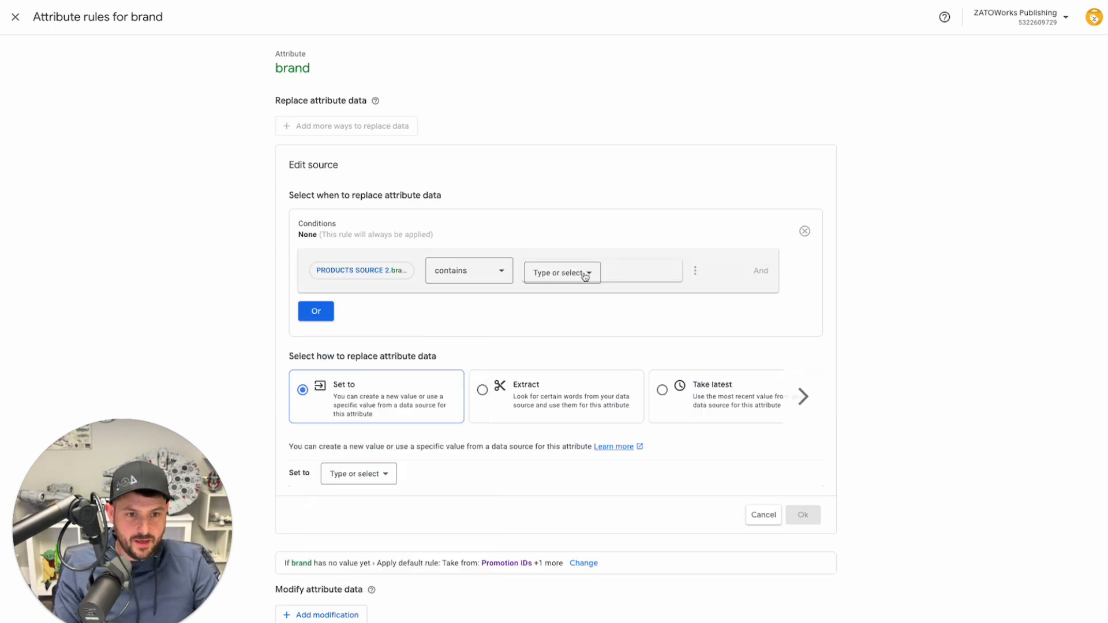
pyautogui.click(563, 277)
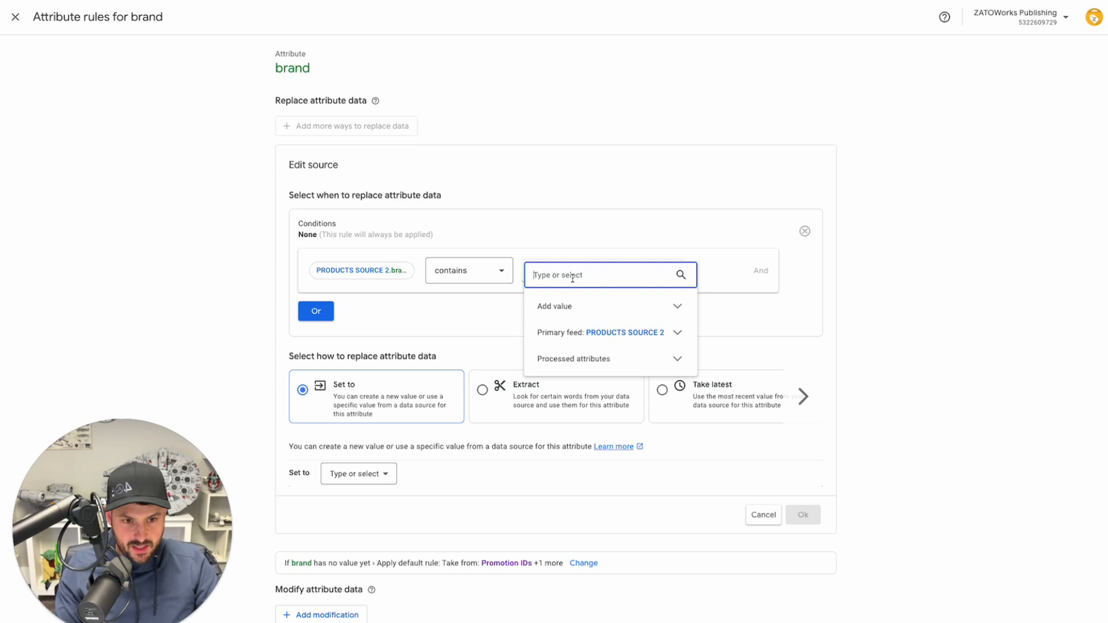
pyautogui.write('nike')
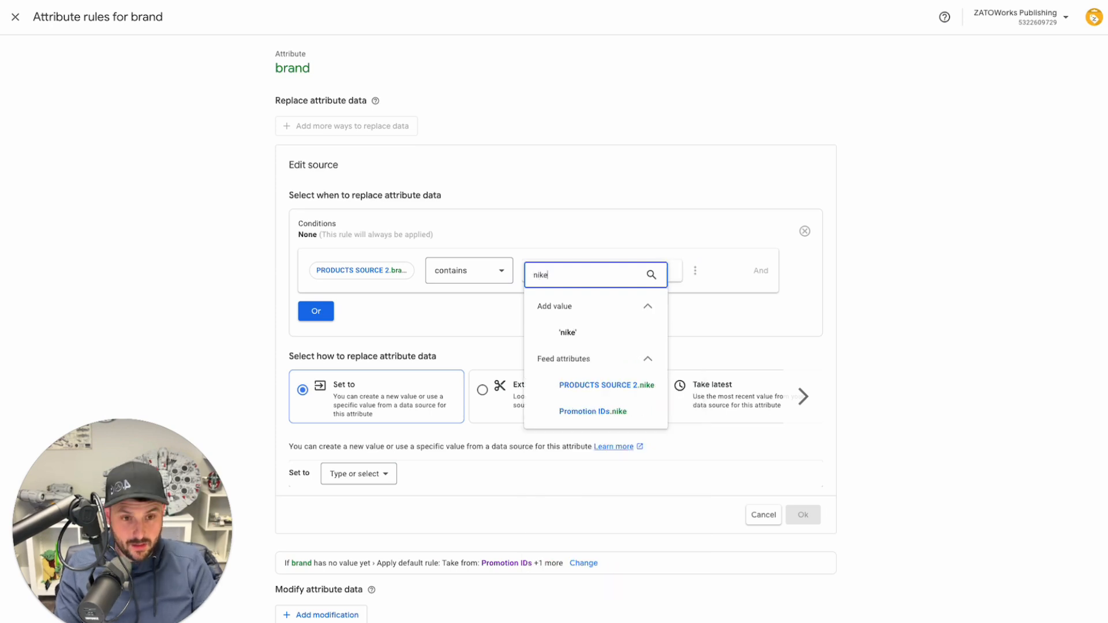
pyautogui.click(570, 331)
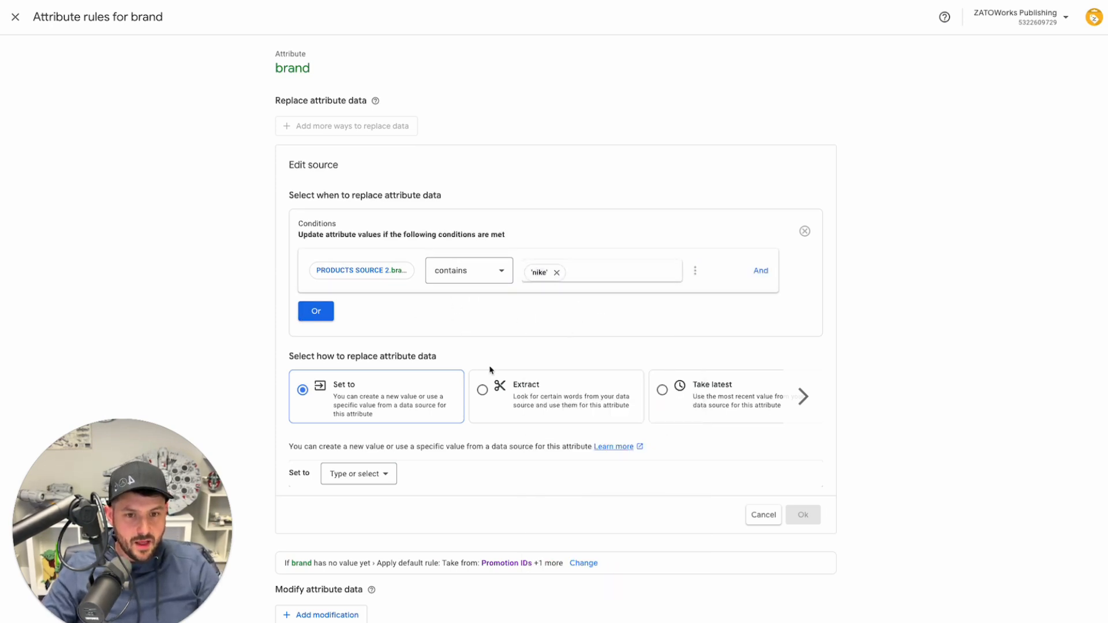
pyautogui.click(356, 474)
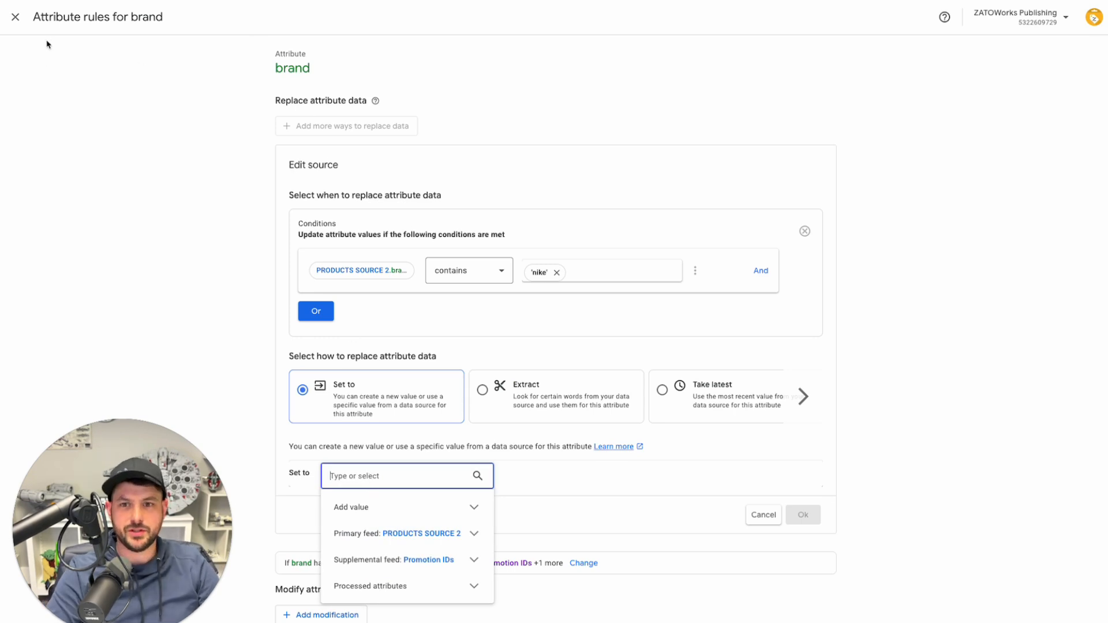
pyautogui.click(15, 17)
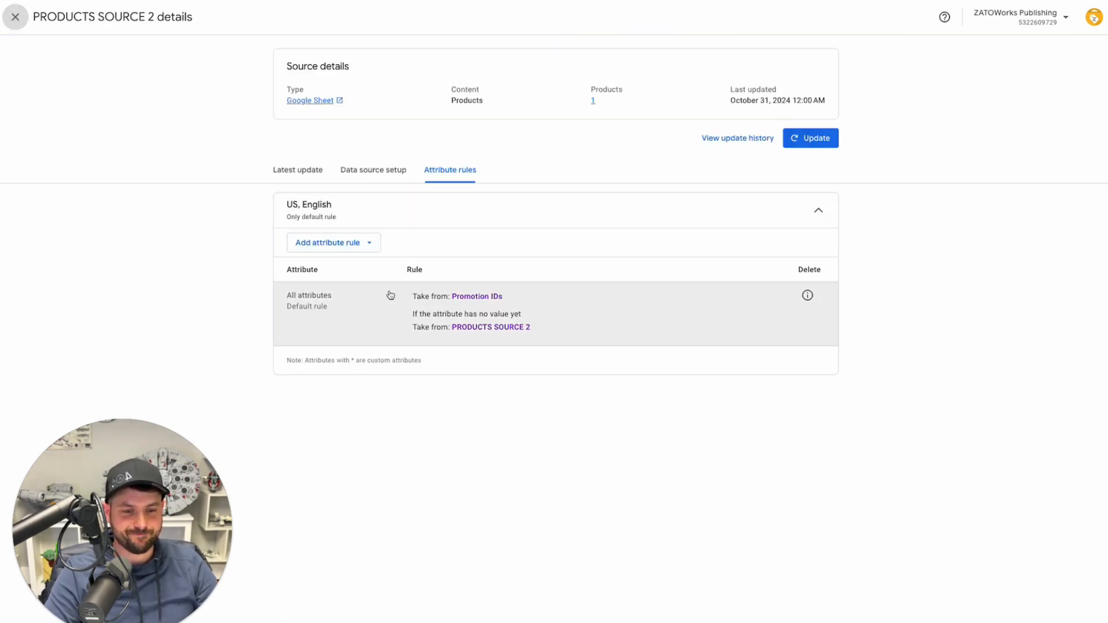
# Start a new attribute rule for custom label 0 in the US, English rules.
pyautogui.click(360, 249)
pyautogui.write('custom')
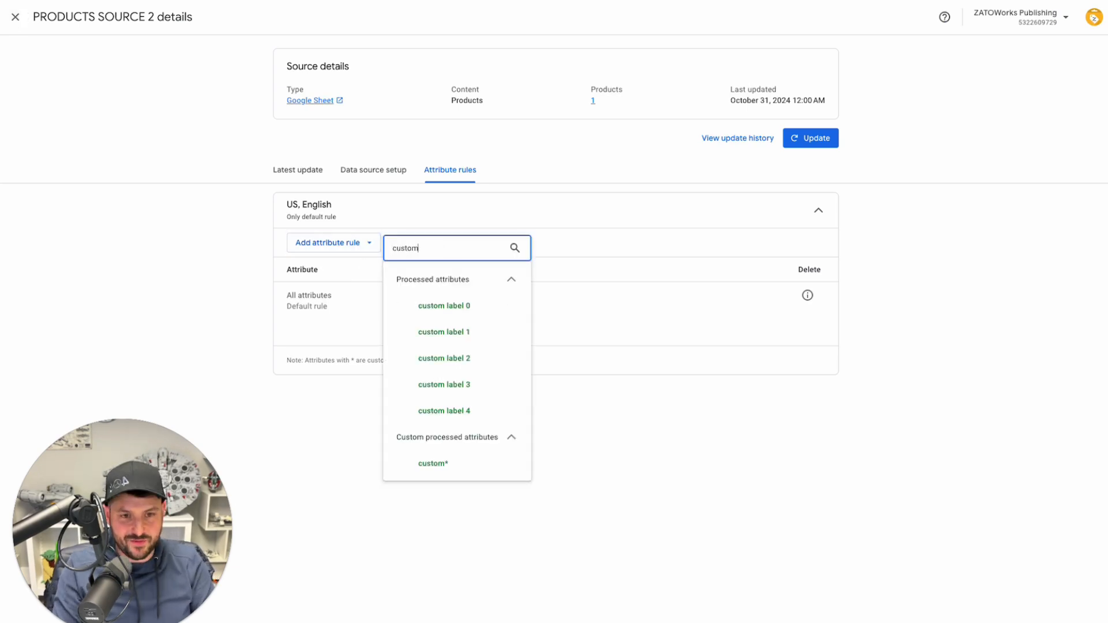
pyautogui.click(452, 307)
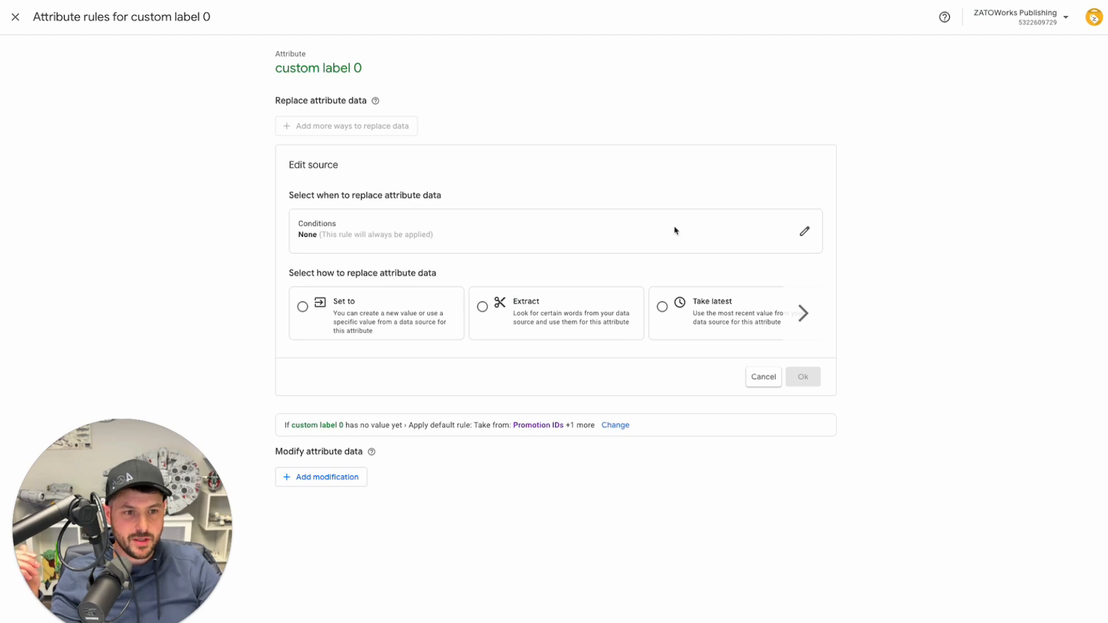
# Add a condition to the custom label 0 rule that the PRODUCTS SOURCE 2 brand contains 'nike'.
pyautogui.click(804, 231)
pyautogui.click(383, 271)
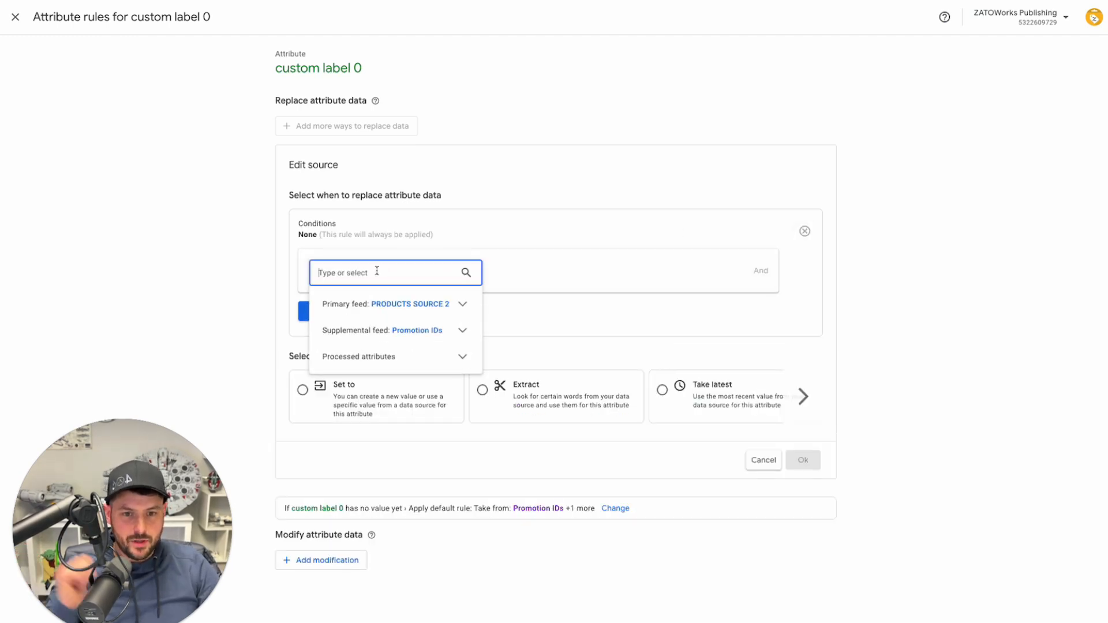
pyautogui.write('brand')
pyautogui.click(357, 332)
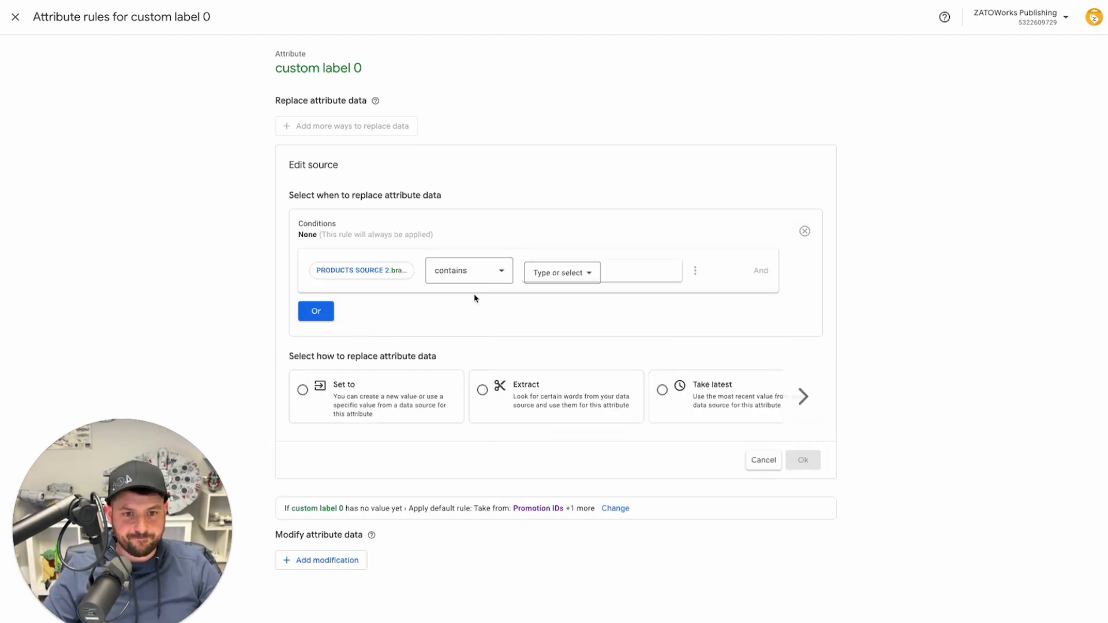
pyautogui.click(557, 275)
pyautogui.write('nik')
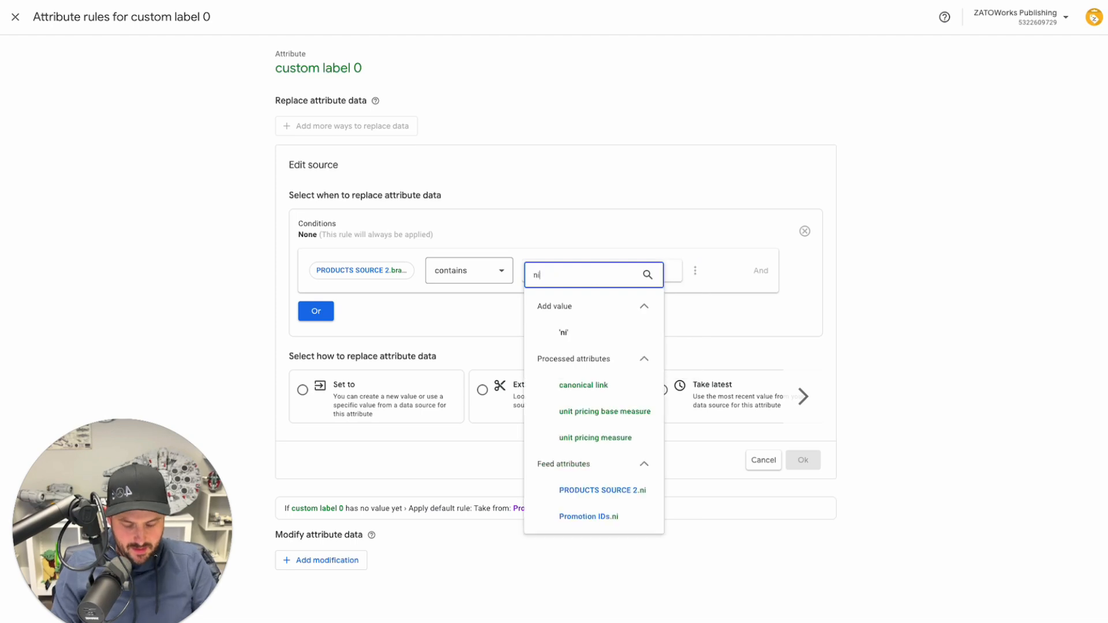
pyautogui.press('BackSpace')
pyautogui.press('BackSpace')
pyautogui.write('ike')
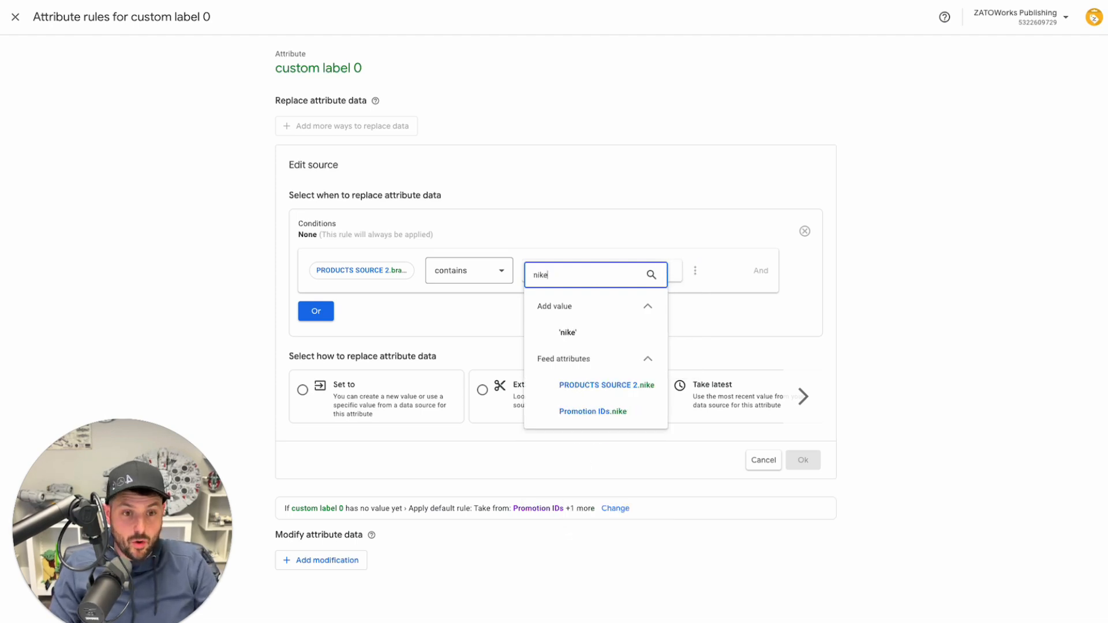
pyautogui.click(589, 337)
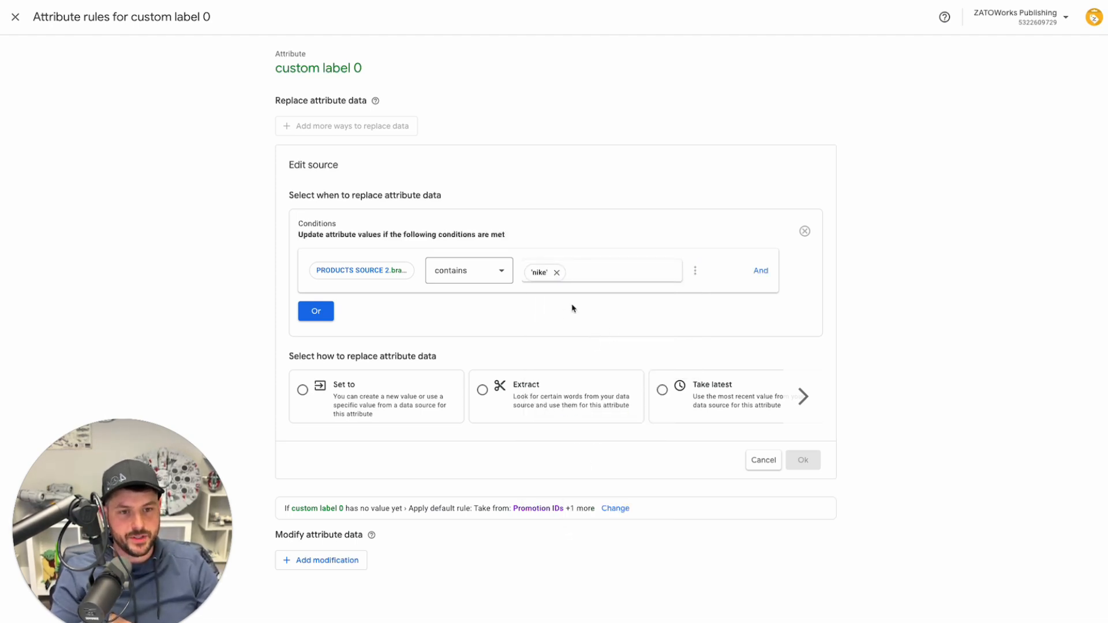
pyautogui.click(388, 270)
# Choose Set to as the replacement method for custom label 0 and add the value 'BFCM25'.
pyautogui.click(340, 405)
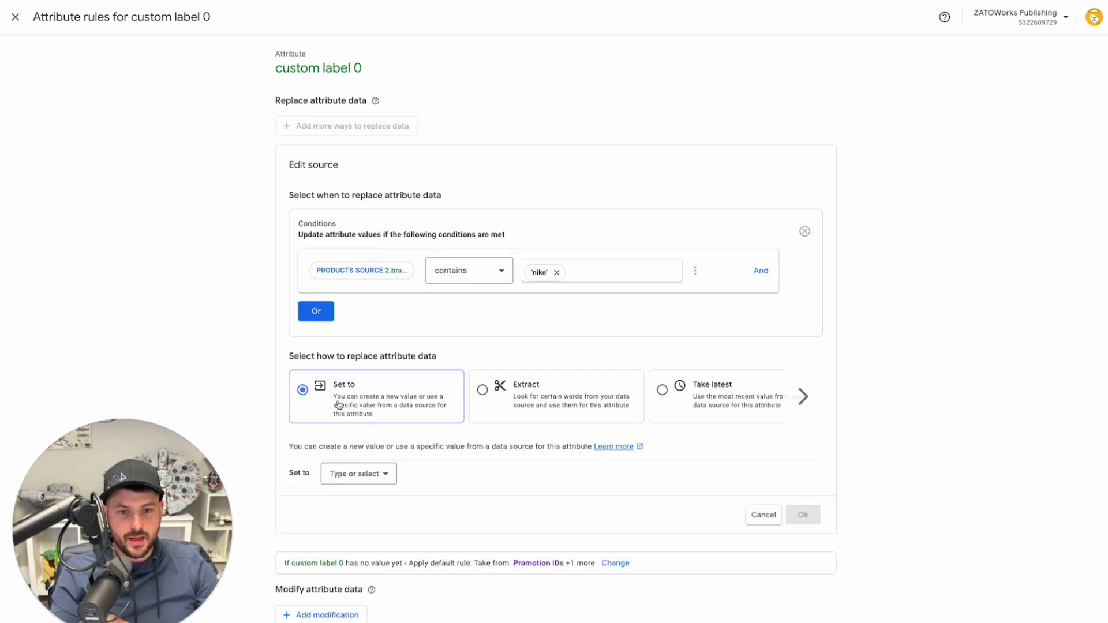
pyautogui.click(363, 476)
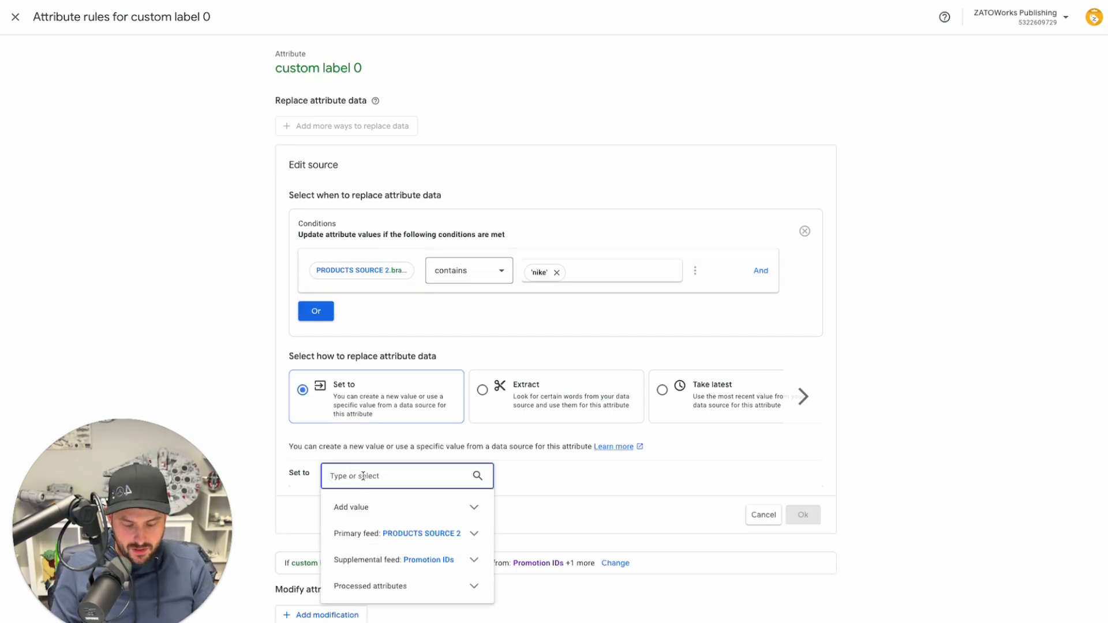
pyautogui.write('BFCM25')
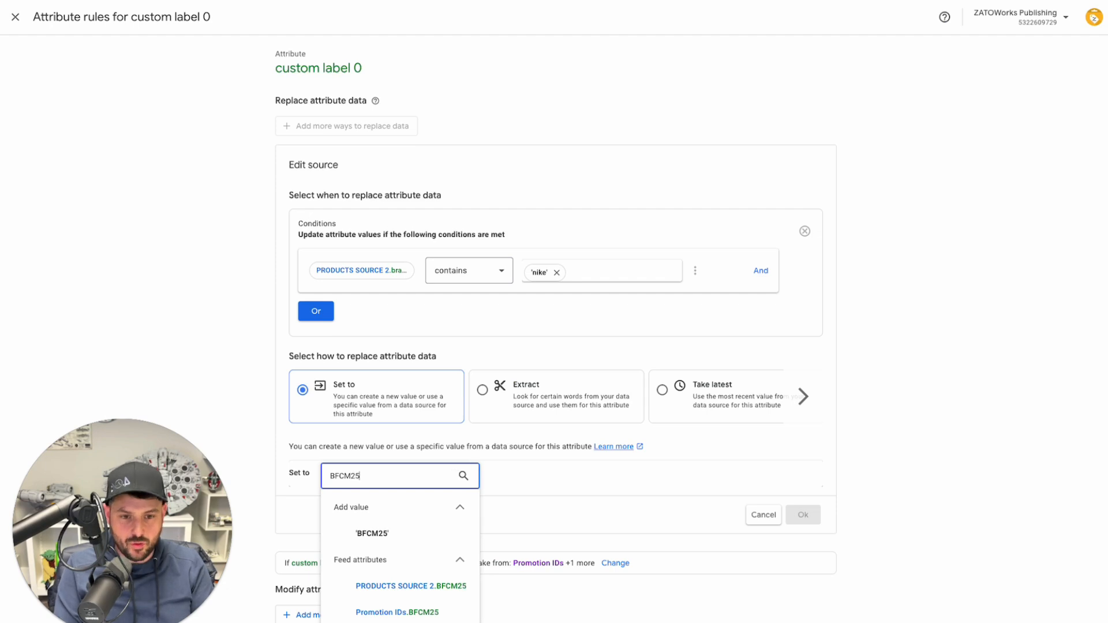
pyautogui.click(383, 533)
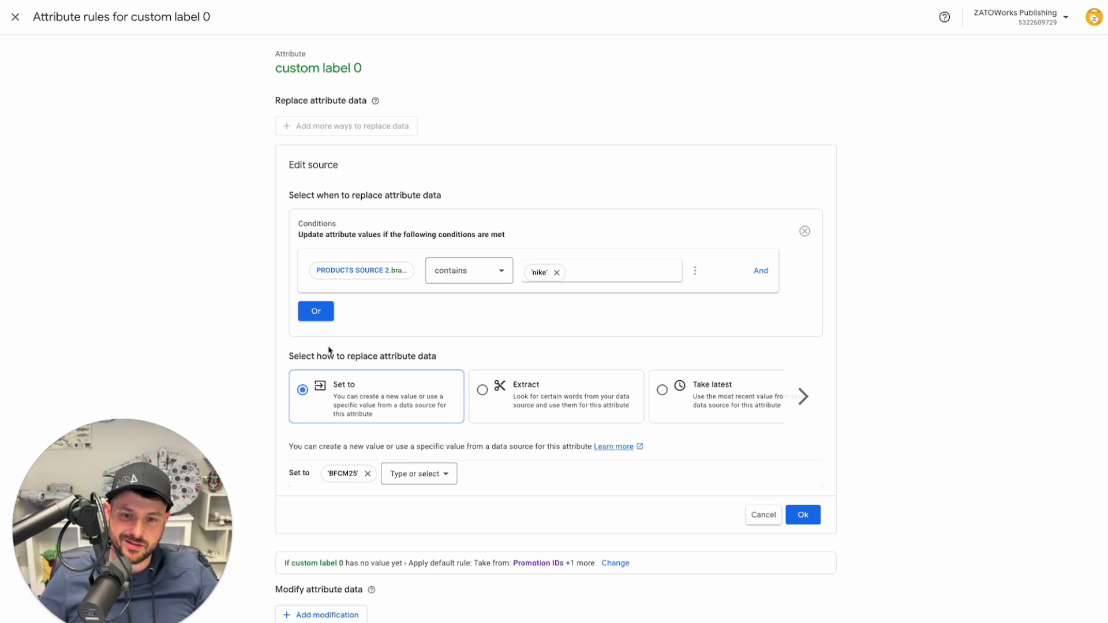
# Leave the custom label 0 rule without saving and reopen the attribute rules of PRODUCTS SOURCE 2.
pyautogui.click(15, 17)
pyautogui.click(15, 17)
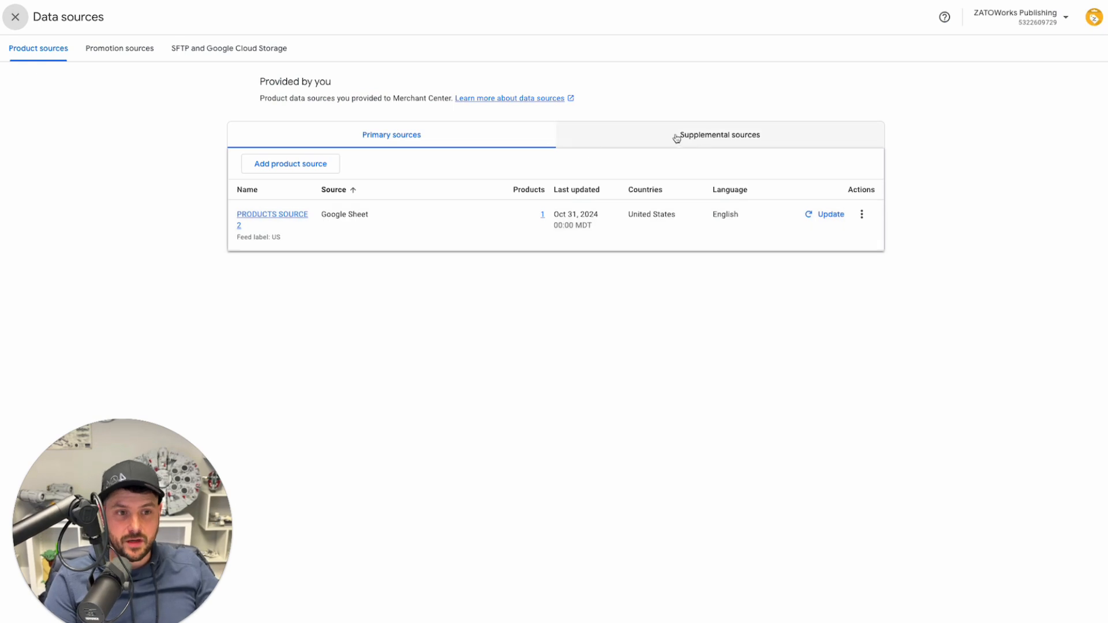
pyautogui.click(241, 215)
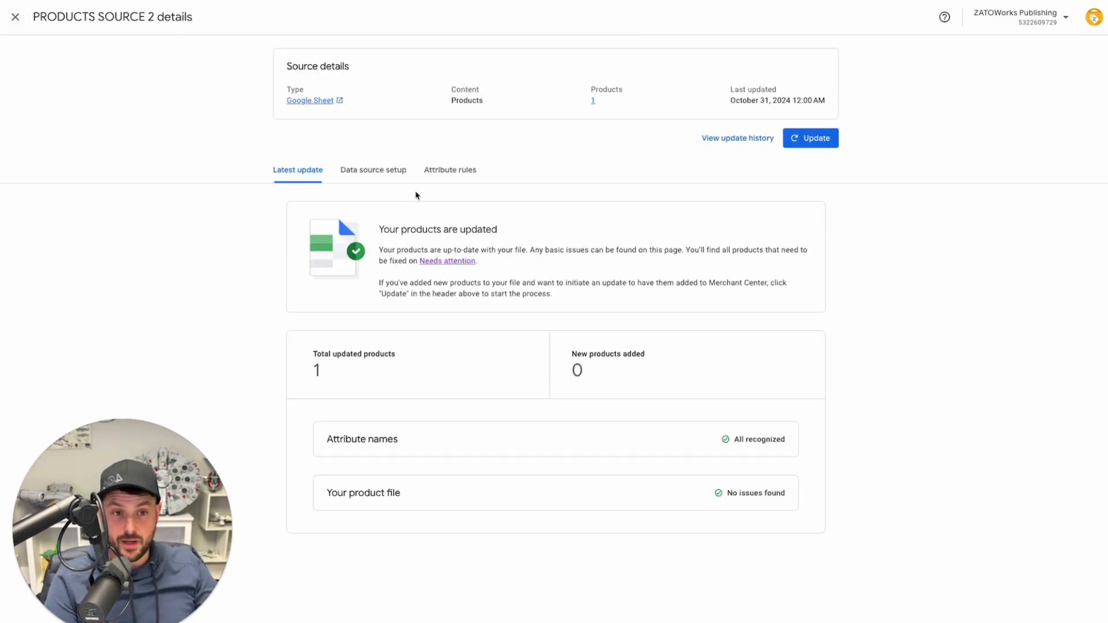
pyautogui.click(450, 169)
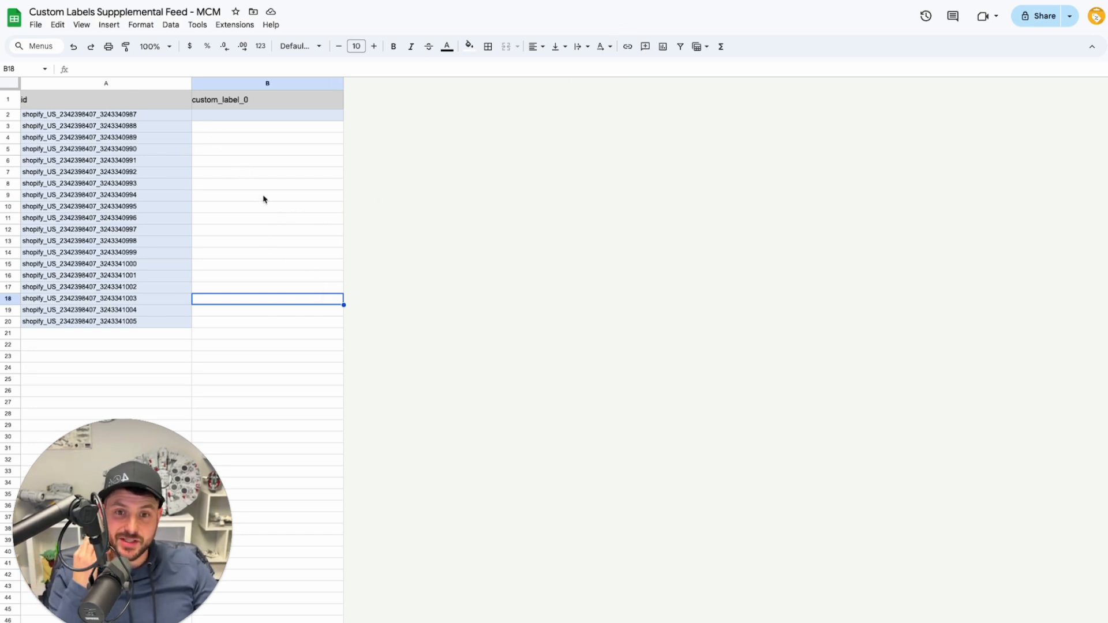
# In the supplemental feed Google Sheet, insert a column before custom_label_0 and give it the header 'brand'.
pyautogui.click(234, 163)
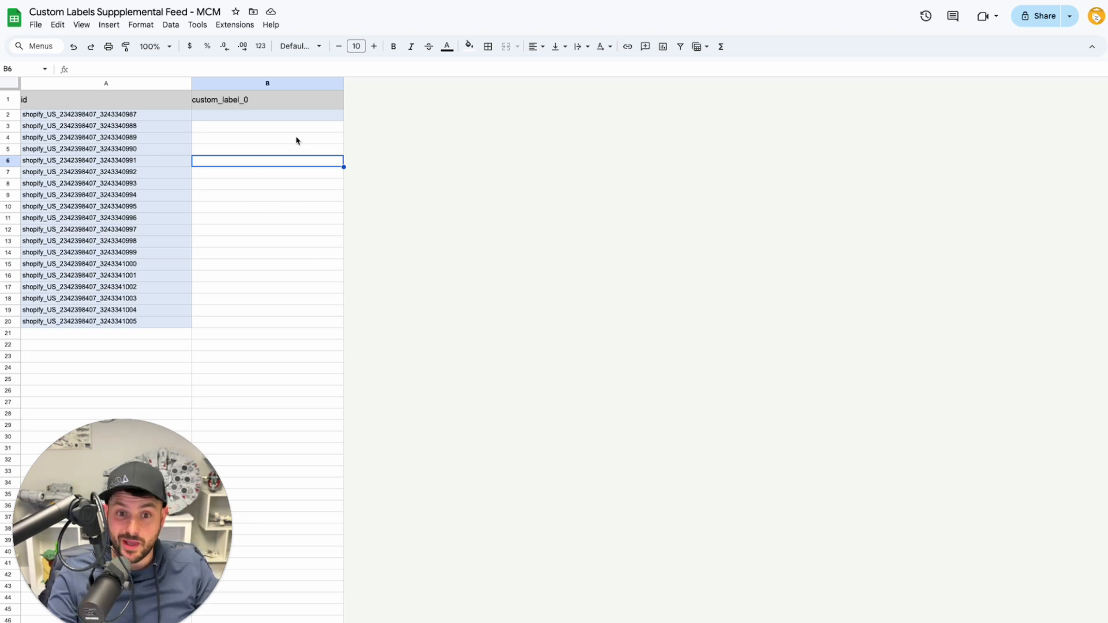
pyautogui.rightClick(324, 86)
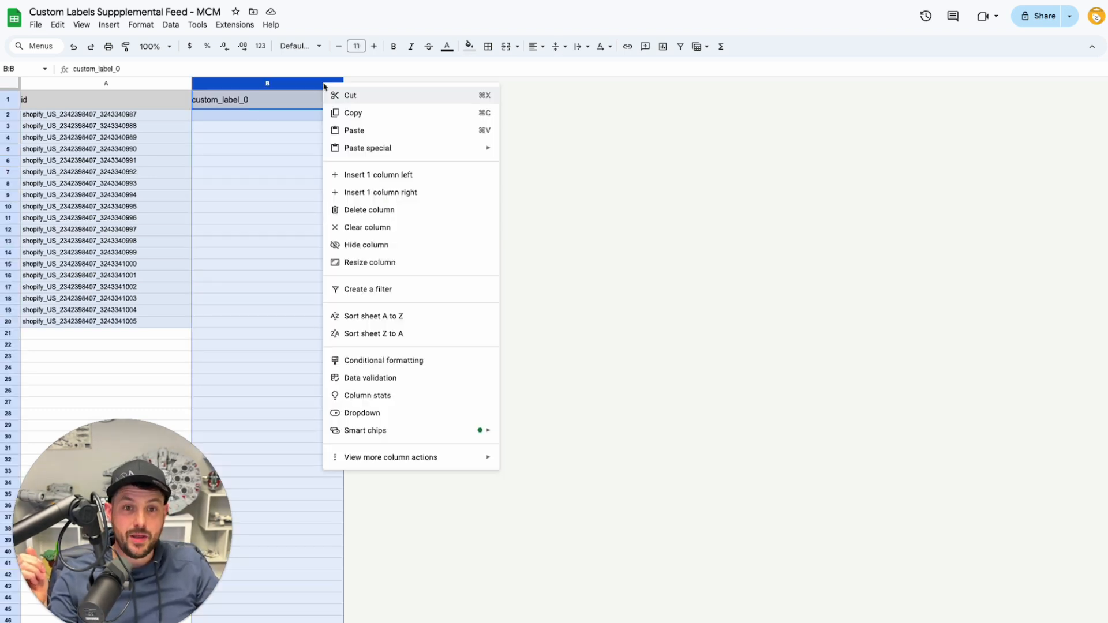
pyautogui.click(375, 179)
pyautogui.click(247, 107)
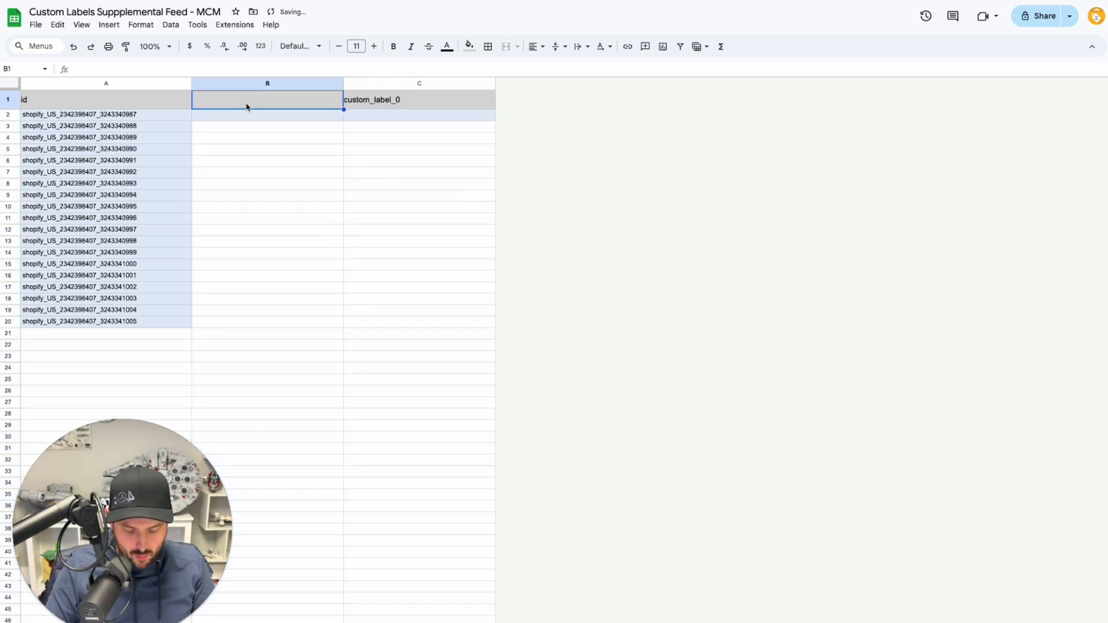
pyautogui.write('band')
pyautogui.press('Return')
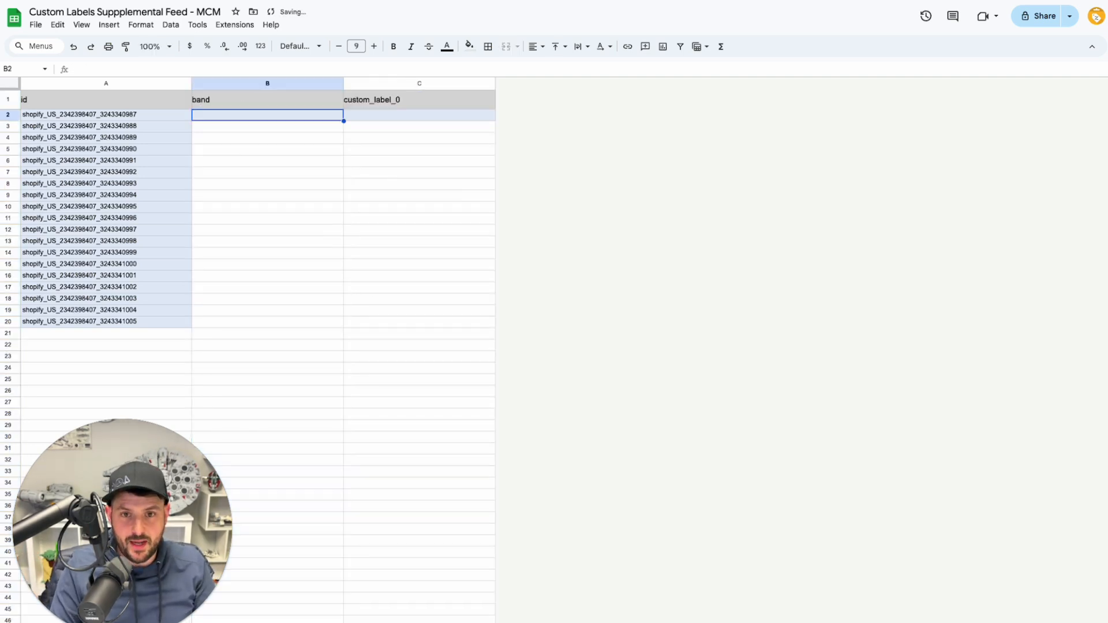
pyautogui.click(246, 107)
pyautogui.write('brand')
pyautogui.press('Return')
# Enter 'nike' in cells B5 and B7 of the brand column.
pyautogui.click(243, 145)
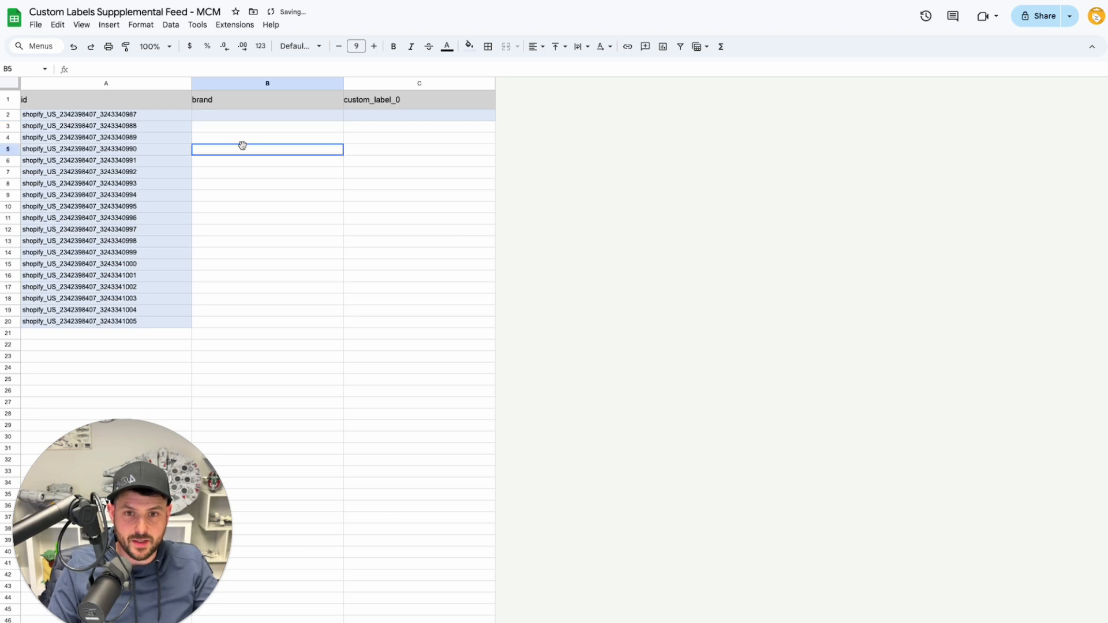
pyautogui.write('nike')
pyautogui.press('Return')
pyautogui.press('Return')
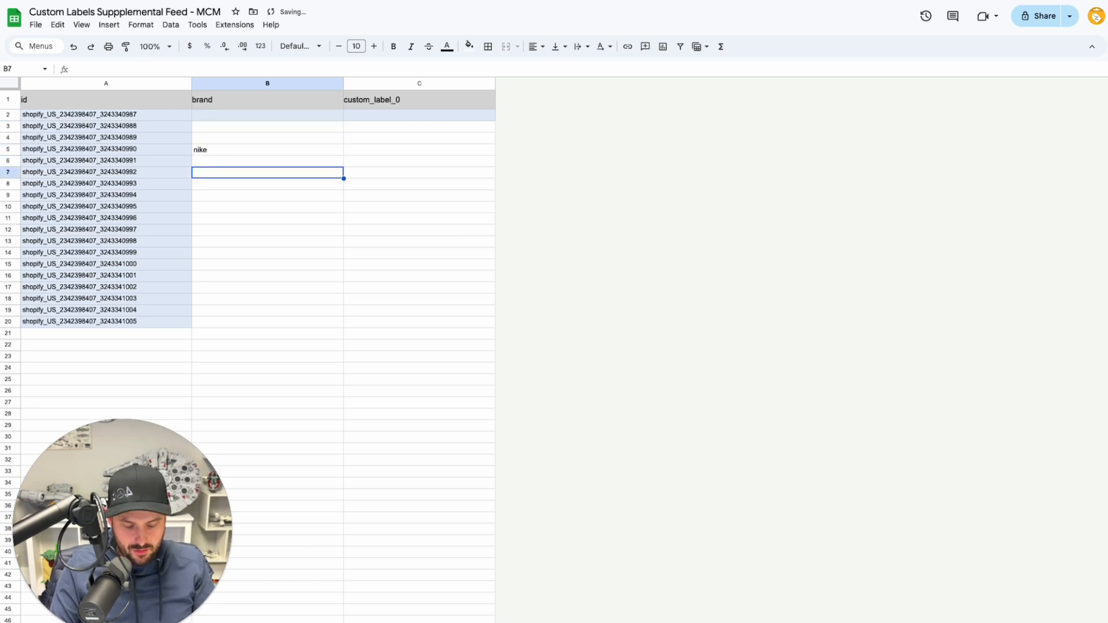
pyautogui.write('nike')
pyautogui.press('Return')
pyautogui.click(257, 239)
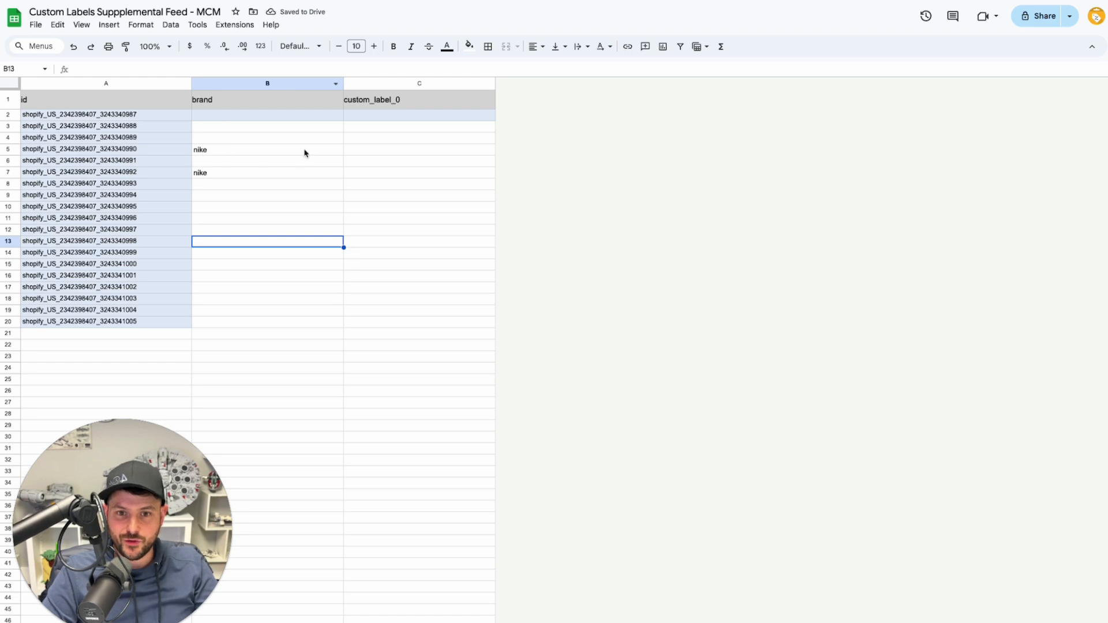
# Examine the brand header and the nike entries in rows 5 and 7.
pyautogui.click(277, 176)
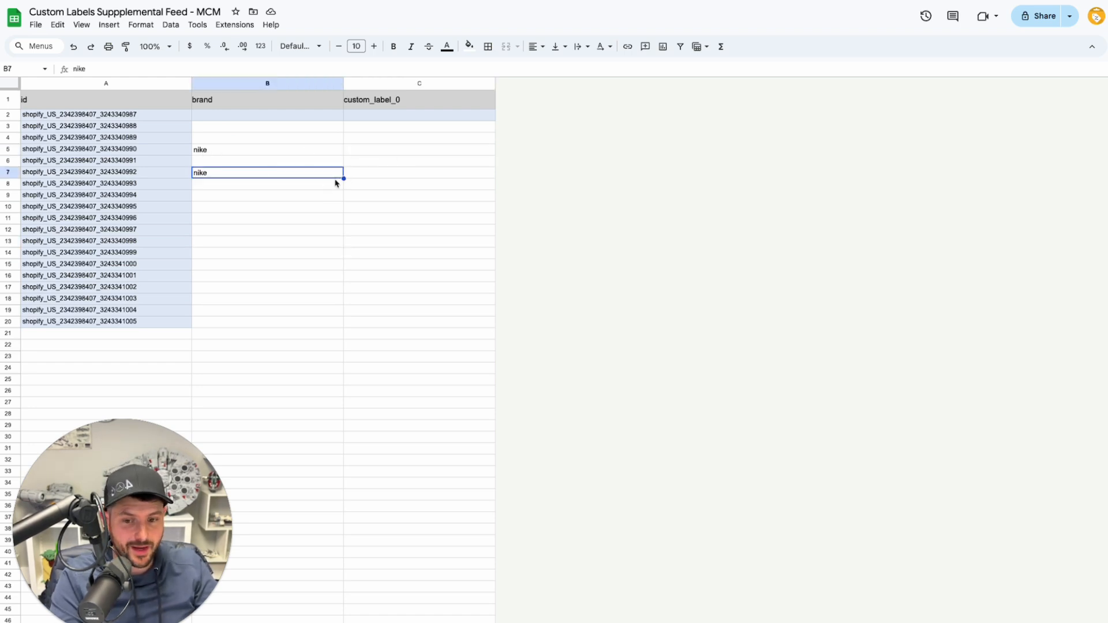
pyautogui.click(240, 149)
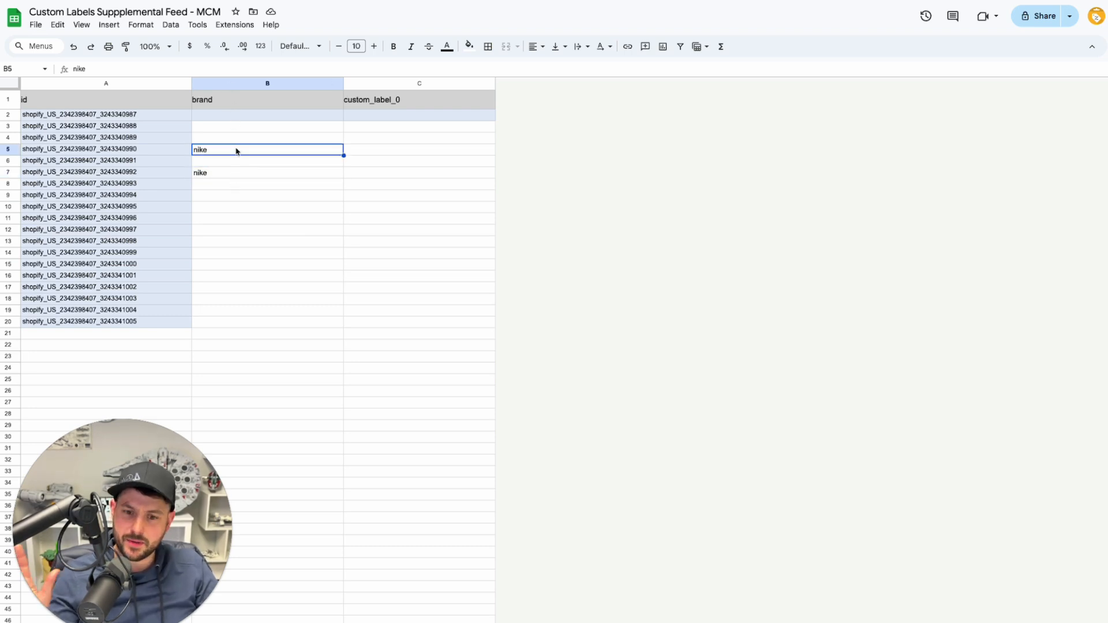
pyautogui.click(236, 84)
pyautogui.click(218, 107)
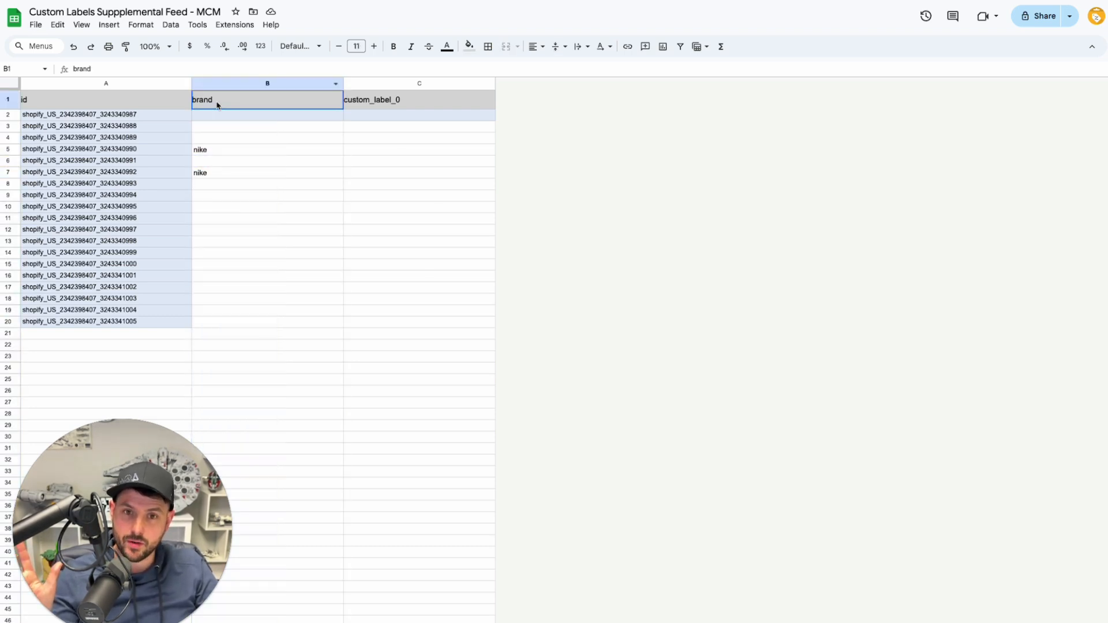
pyautogui.click(233, 138)
pyautogui.click(222, 109)
pyautogui.click(227, 150)
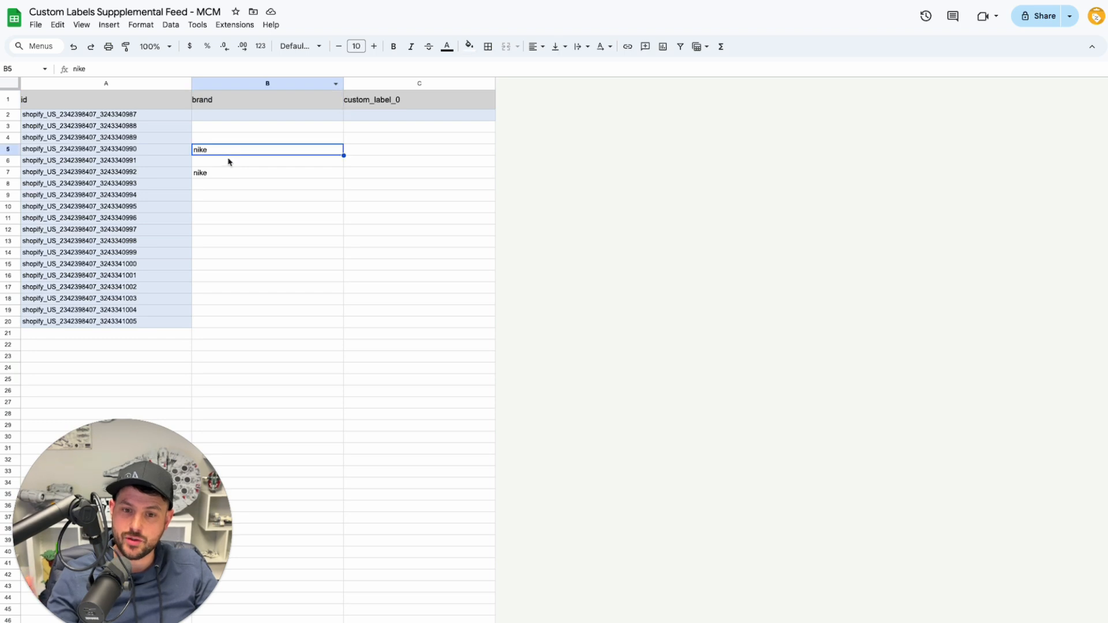
pyautogui.click(229, 173)
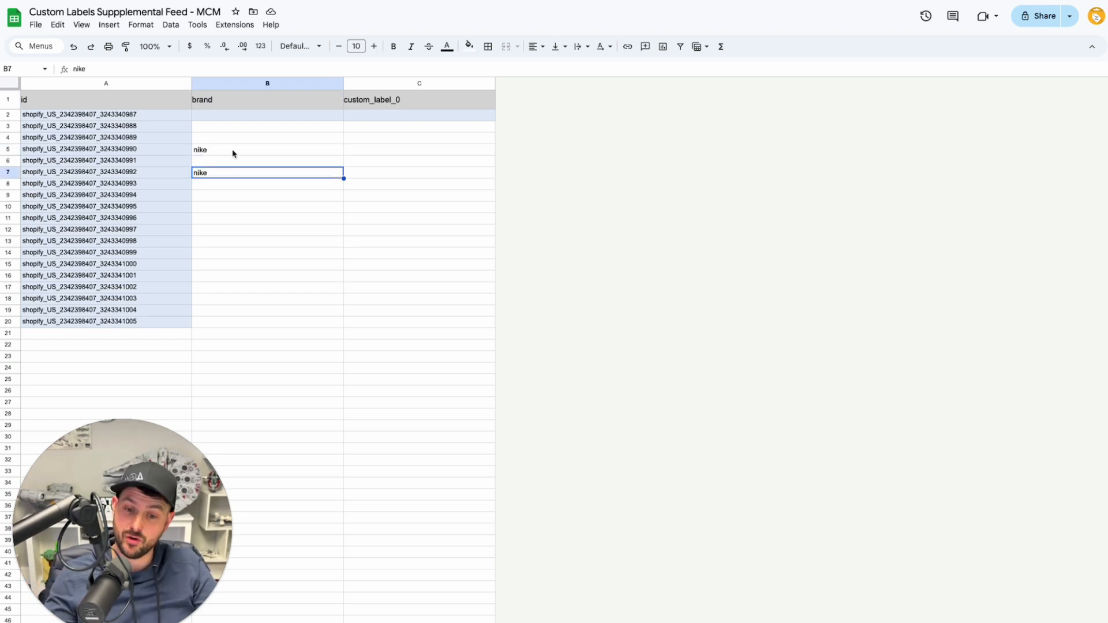
pyautogui.click(233, 153)
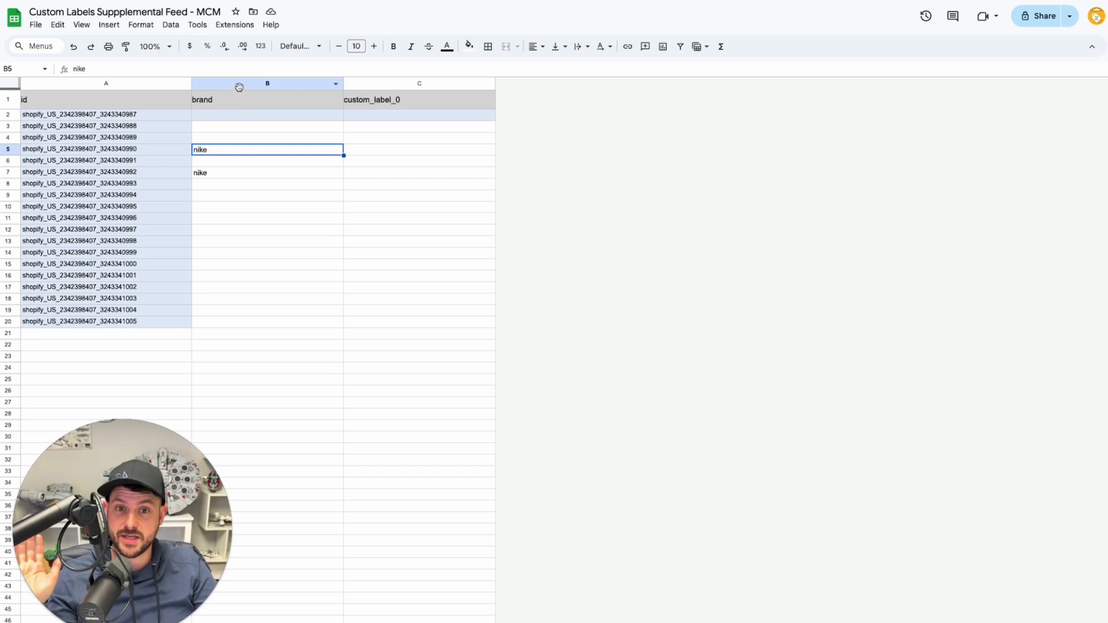
pyautogui.click(251, 174)
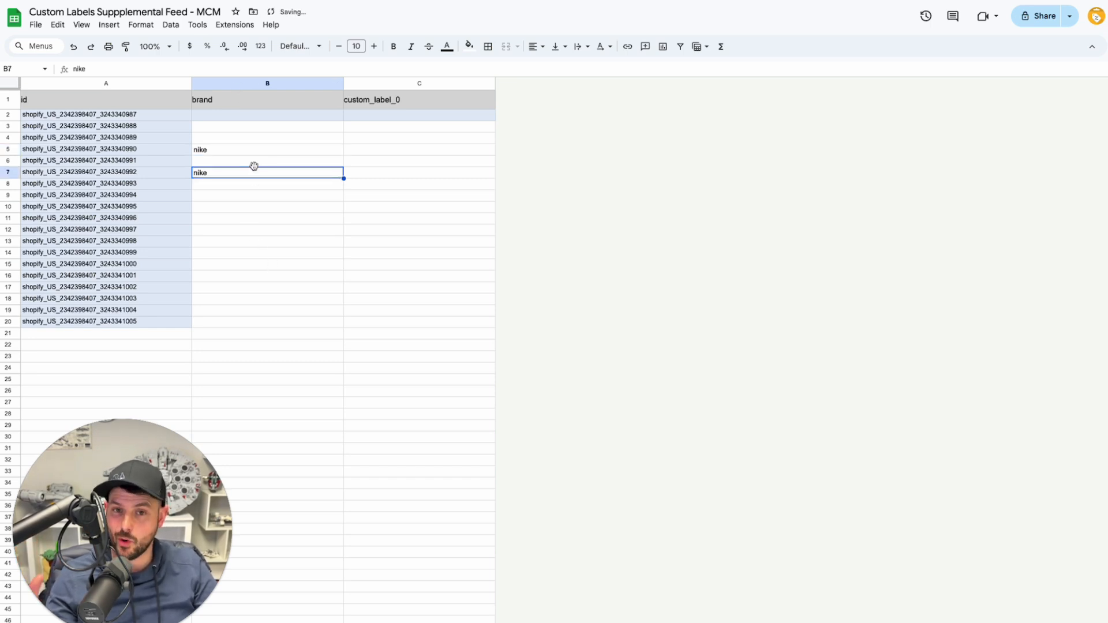
# Delete the brand column from the supplemental feed sheet.
pyautogui.rightClick(245, 86)
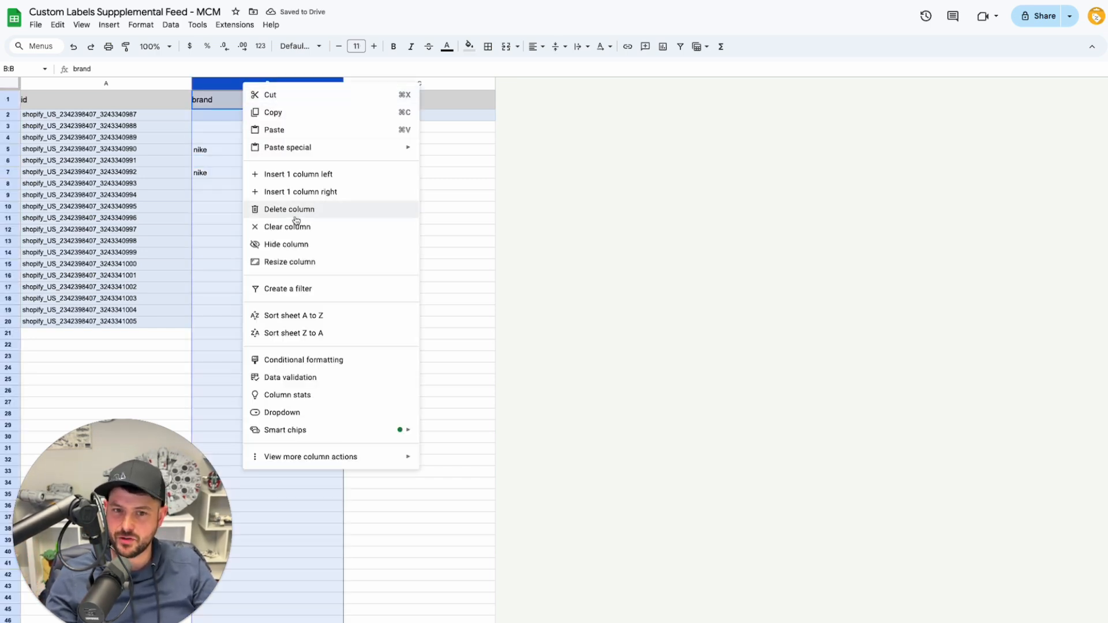
pyautogui.click(212, 186)
pyautogui.click(234, 101)
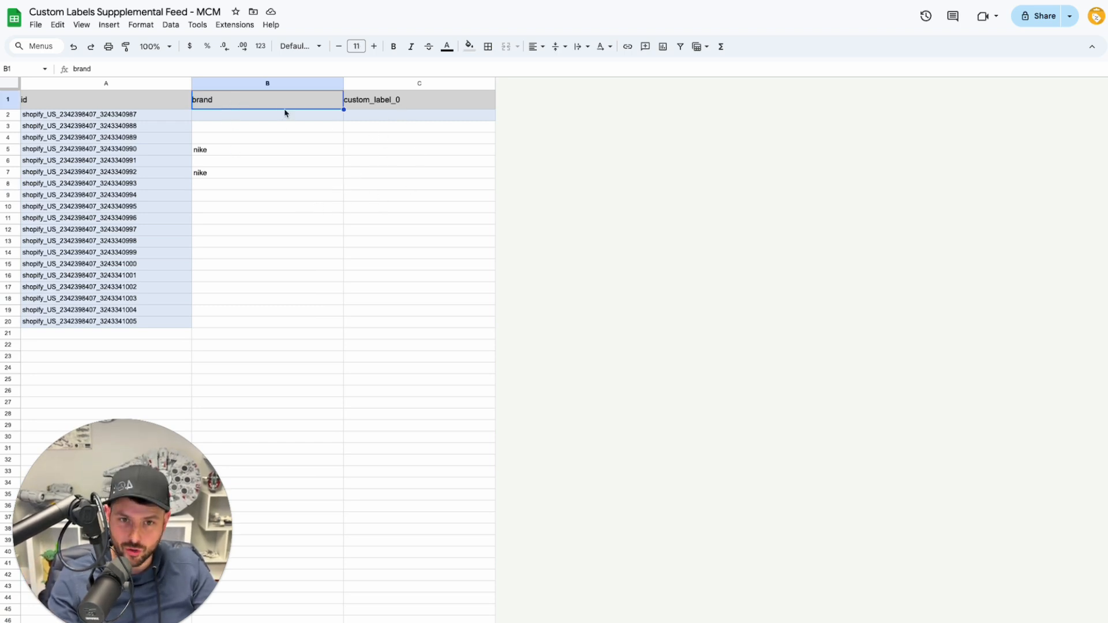
pyautogui.rightClick(271, 86)
pyautogui.click(321, 210)
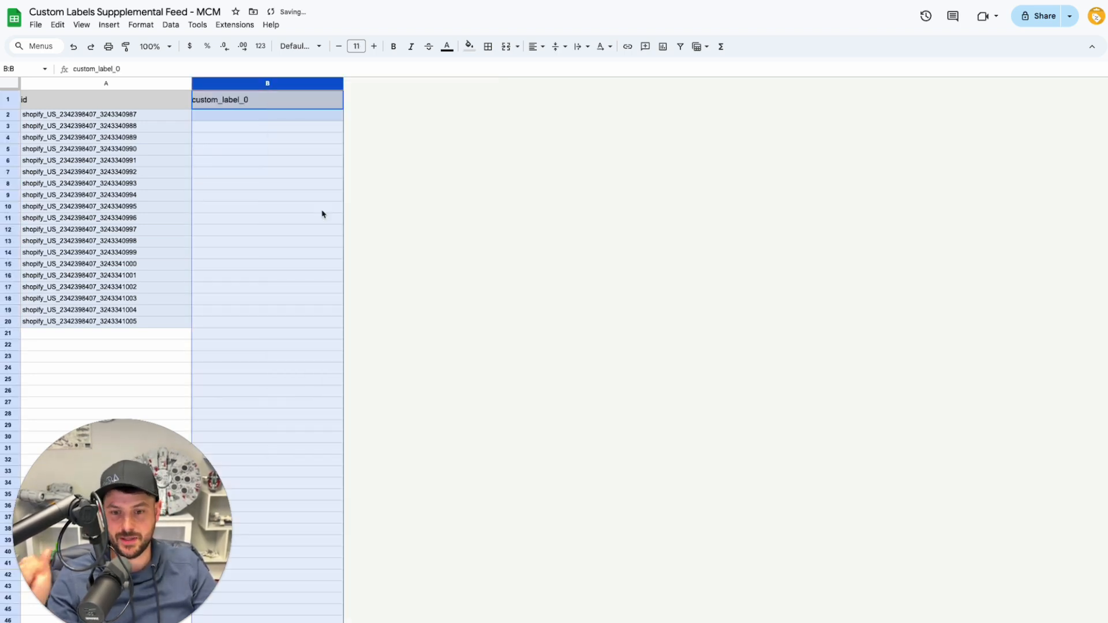
pyautogui.click(300, 220)
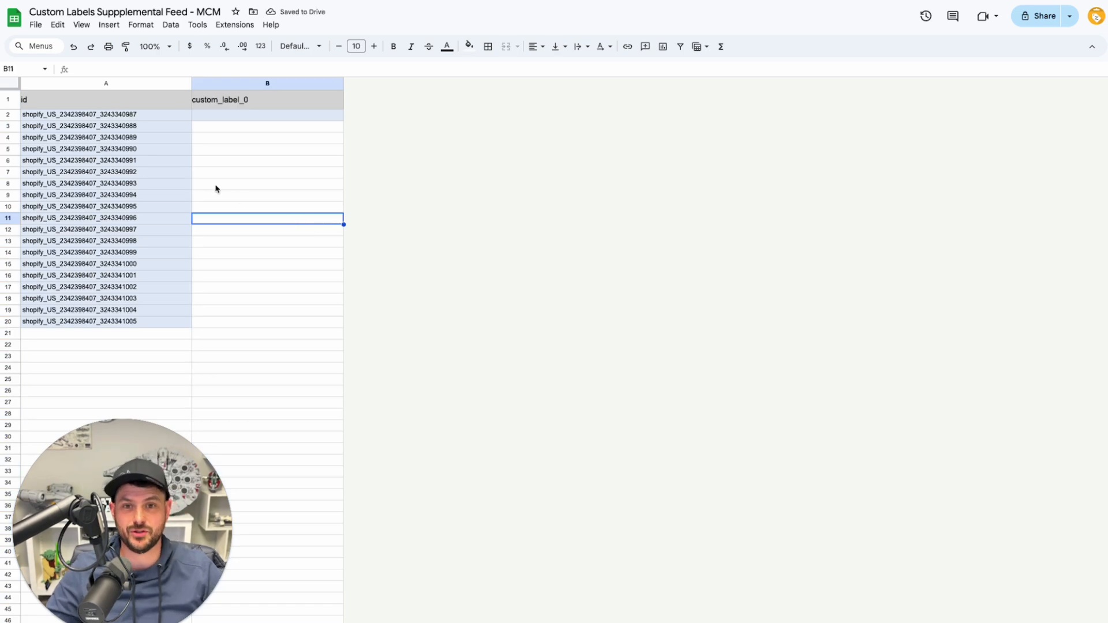
# Enter 'BFCM25' in cell B7 of the custom_label_0 column.
pyautogui.click(216, 152)
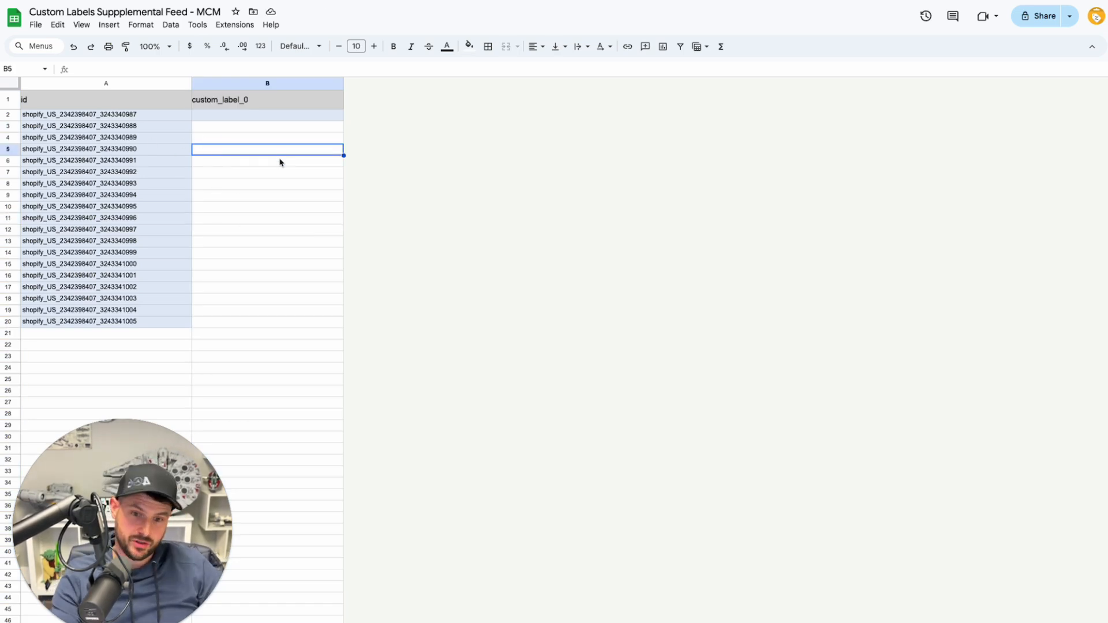
pyautogui.click(241, 84)
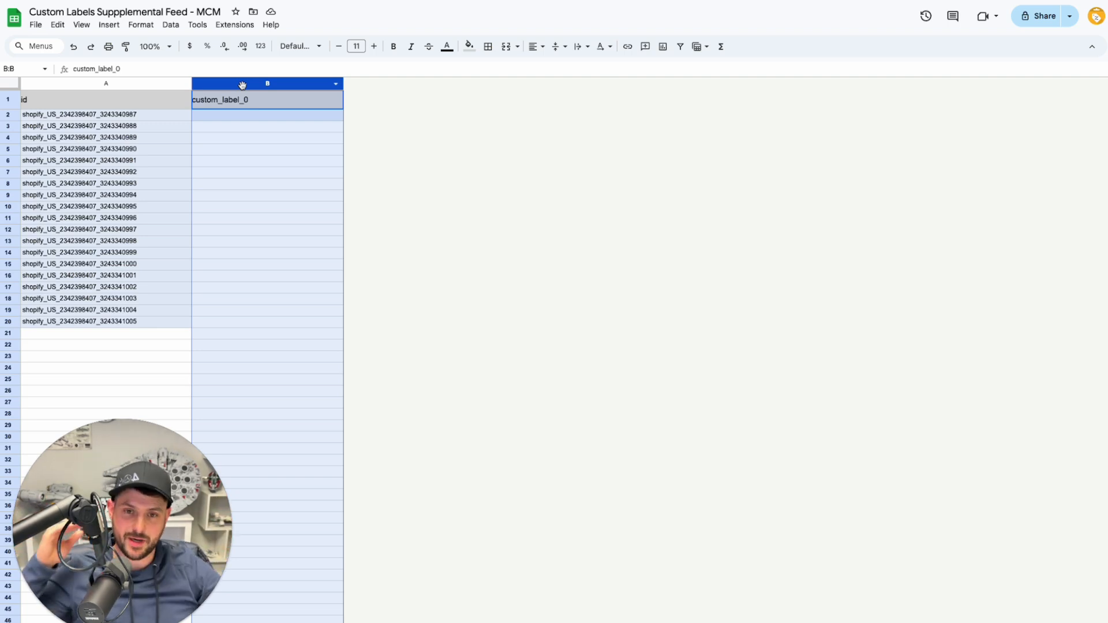
pyautogui.click(272, 169)
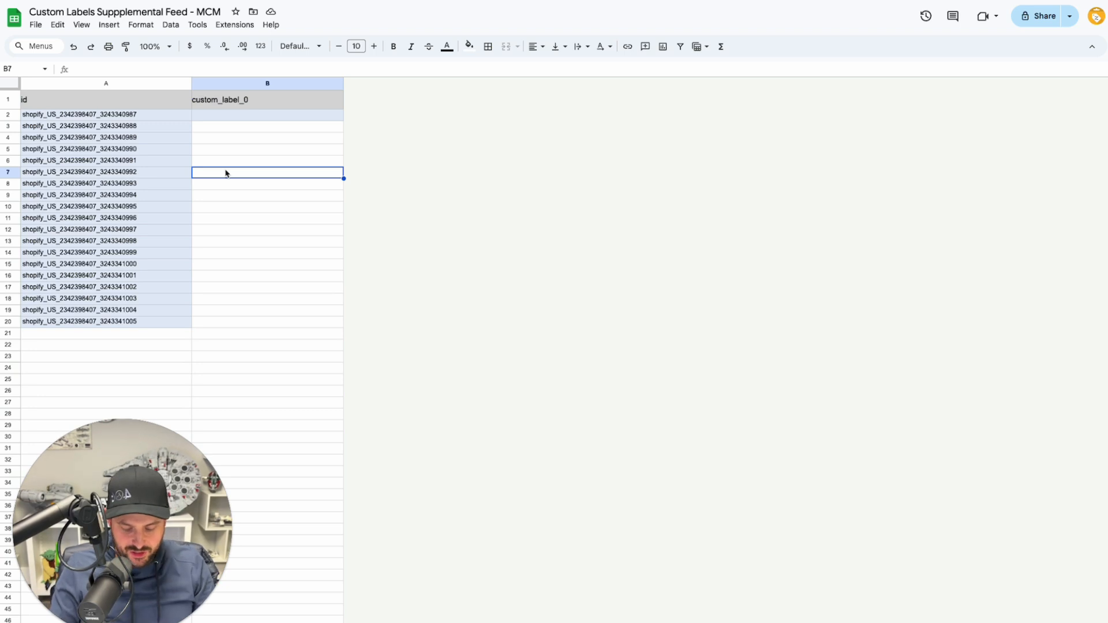
pyautogui.write('BFCM25')
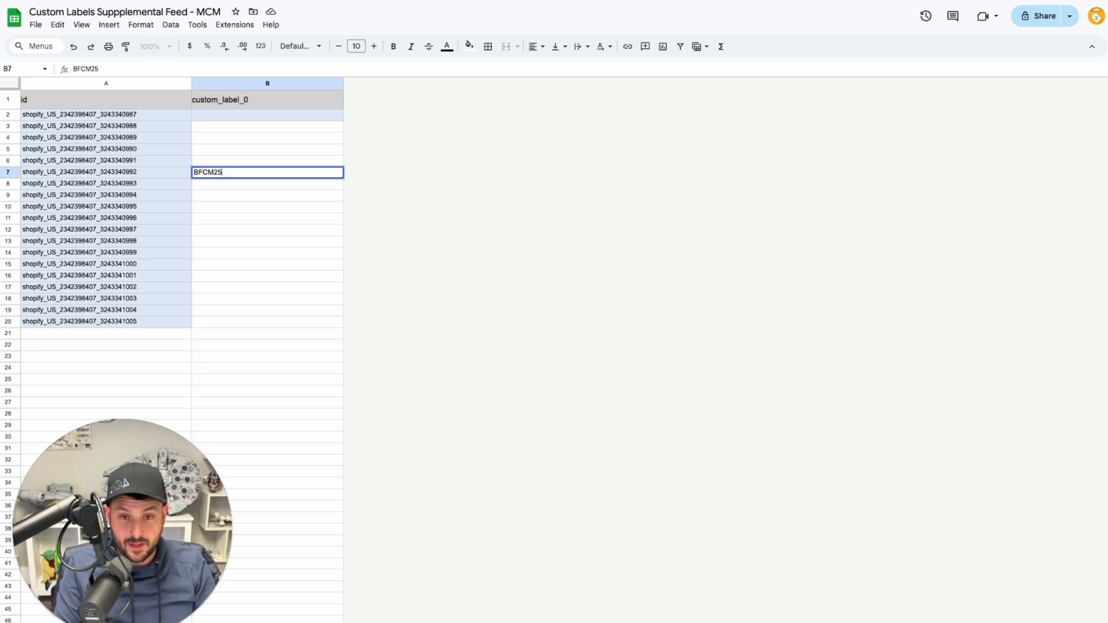
pyautogui.press('Return')
# Copy the BFCM25 label from B7 into cells B13, B18 and B4.
pyautogui.press('Up')
pyautogui.hotkey('ctrl', 'c')
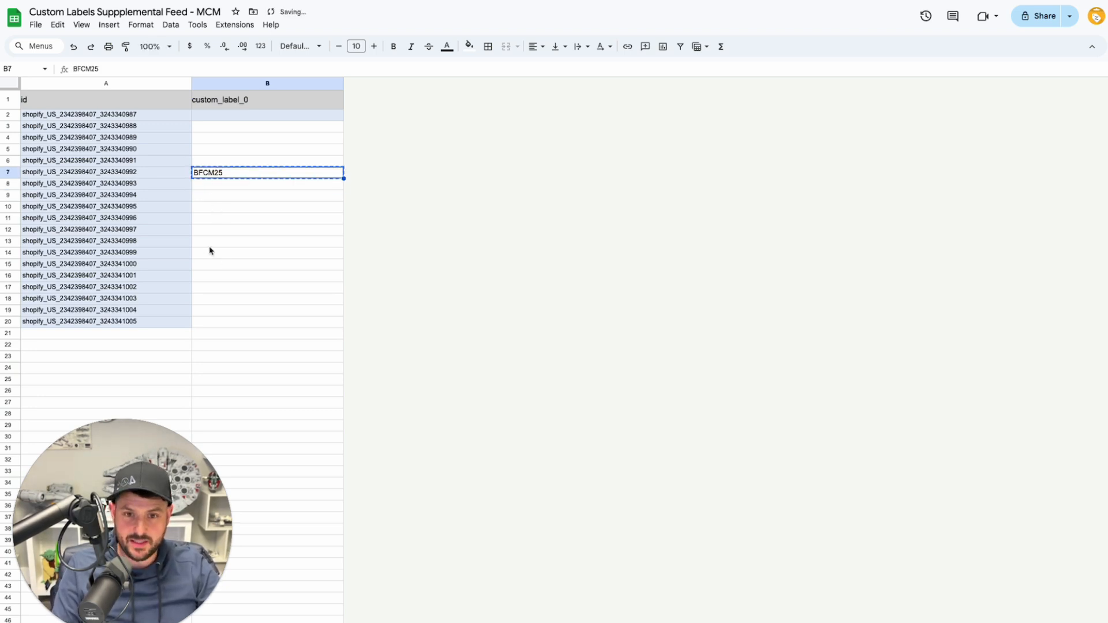
pyautogui.click(209, 243)
pyautogui.hotkey('ctrl', 'v')
pyautogui.click(220, 299)
pyautogui.hotkey('ctrl', 'v')
pyautogui.click(232, 138)
pyautogui.hotkey('ctrl', 'v')
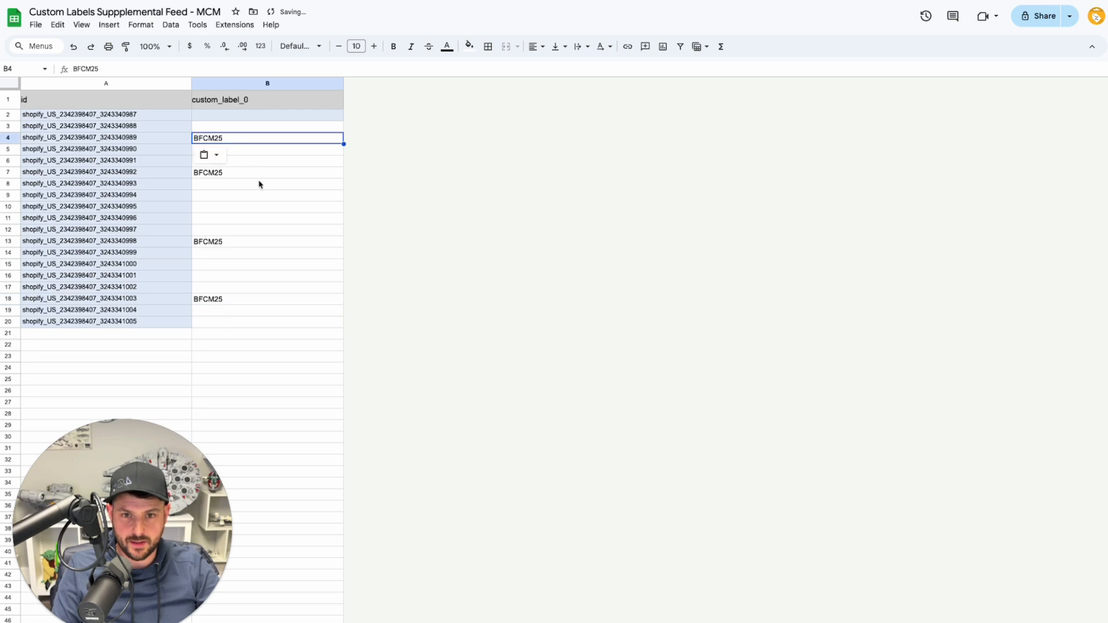
# Examine the product IDs in column A together with their BFCM25 labels in rows 4, 7, 13 and 18.
pyautogui.click(259, 184)
pyautogui.click(281, 195)
pyautogui.click(207, 141)
pyautogui.click(153, 142)
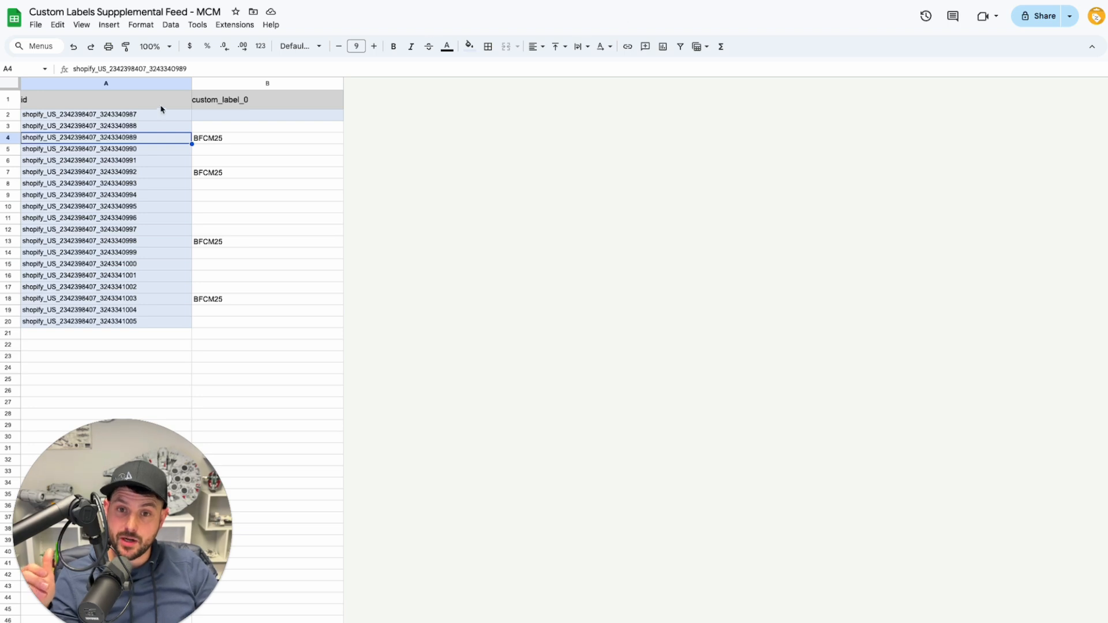
pyautogui.click(149, 172)
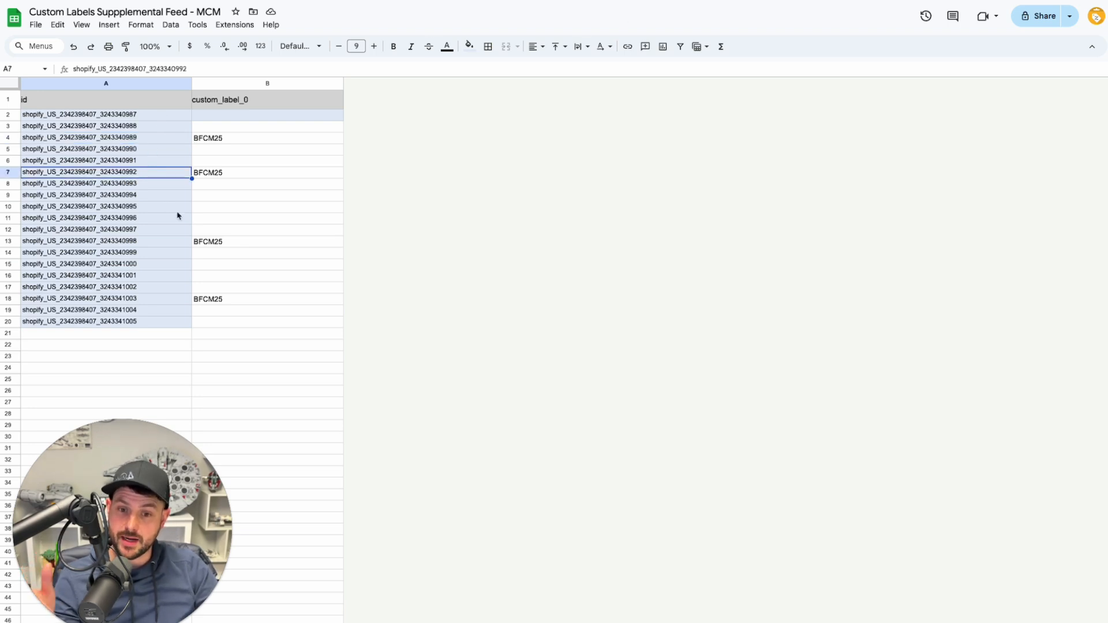
pyautogui.click(179, 243)
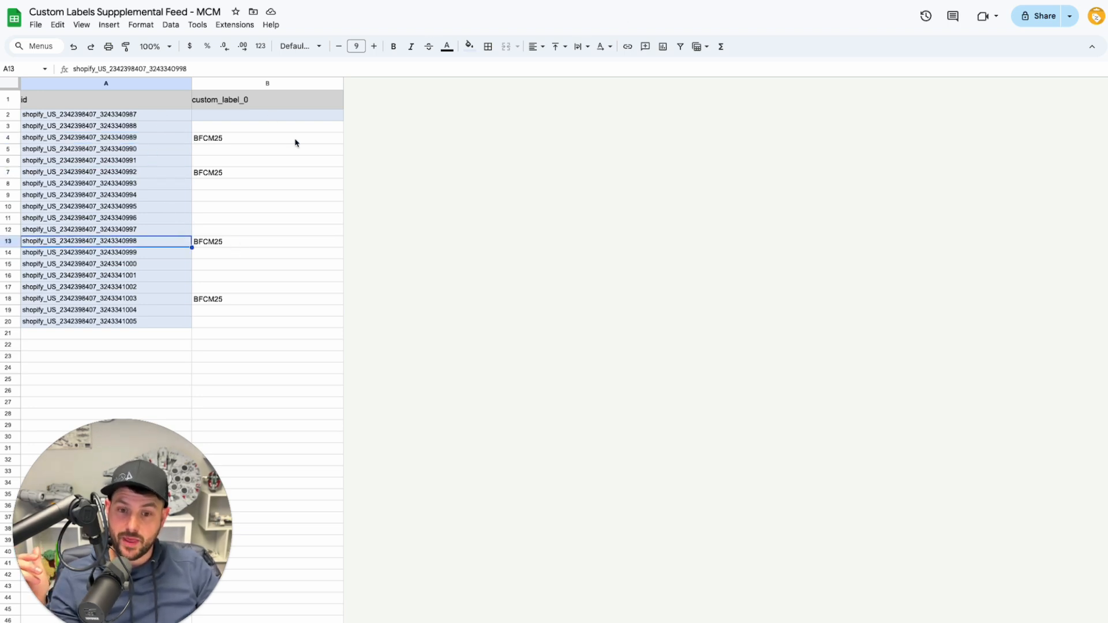
pyautogui.click(242, 141)
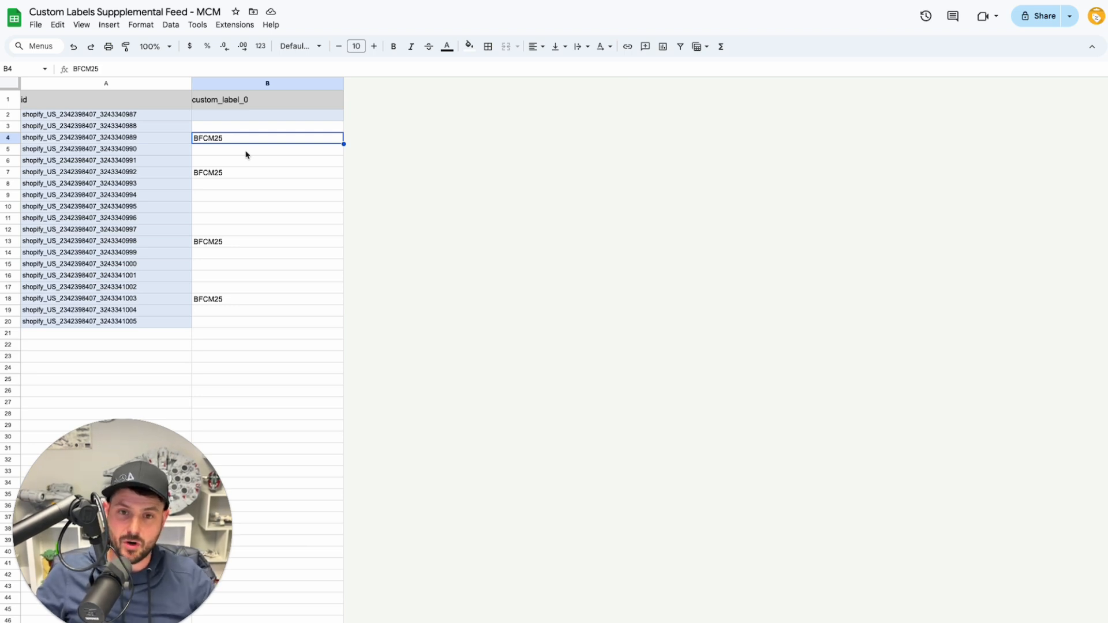
pyautogui.click(238, 174)
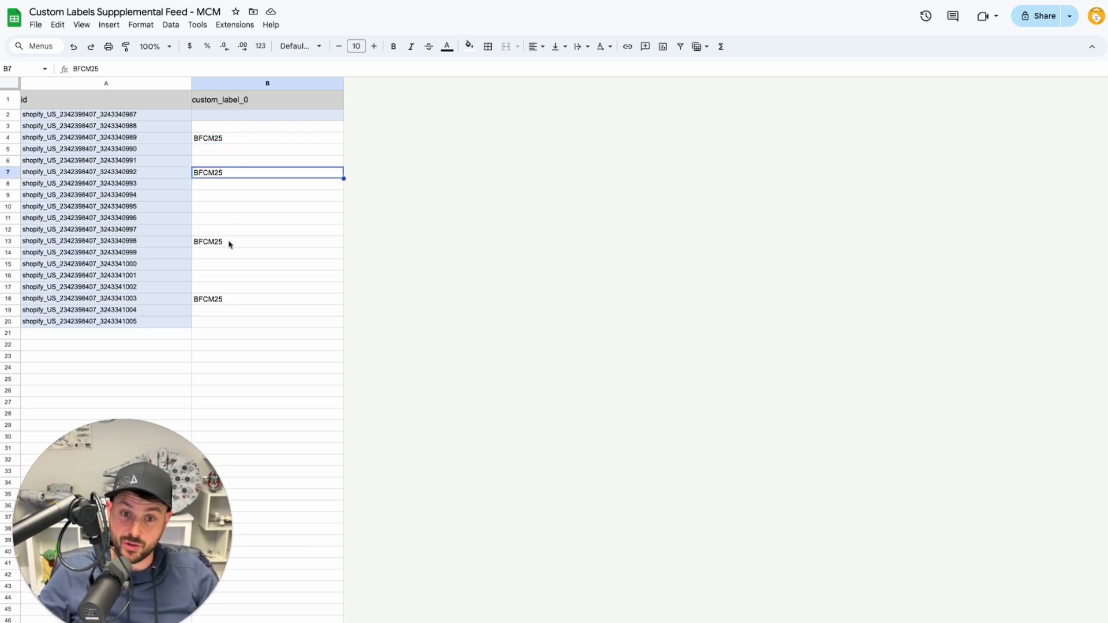
pyautogui.click(230, 244)
pyautogui.click(223, 301)
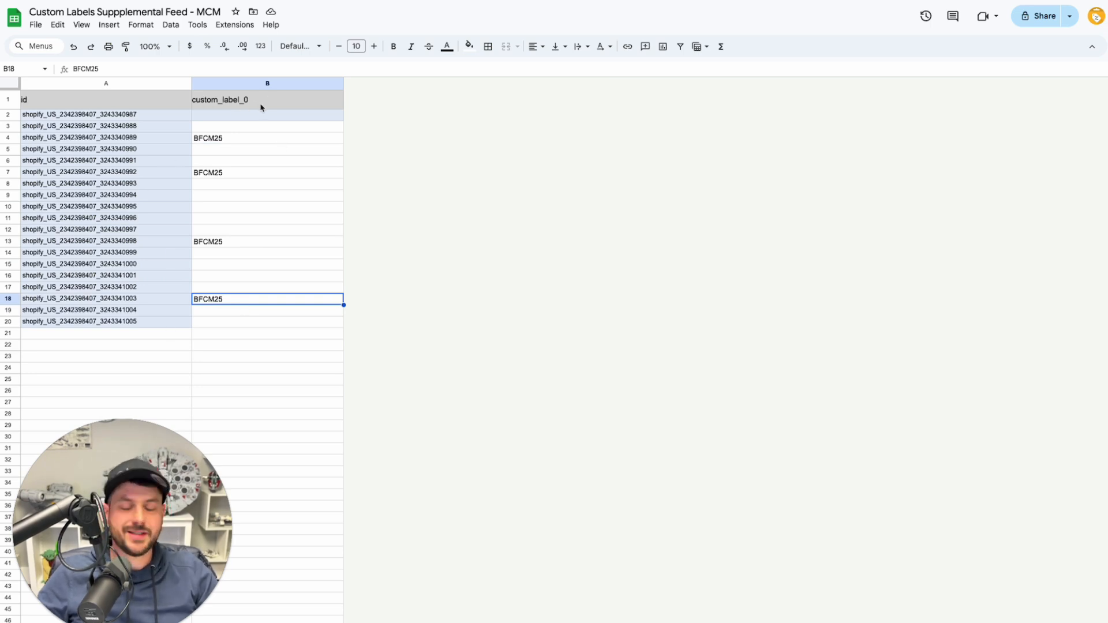
# Insert a column directly after custom_label_0 and give it the header promotion_id.
pyautogui.click(335, 84)
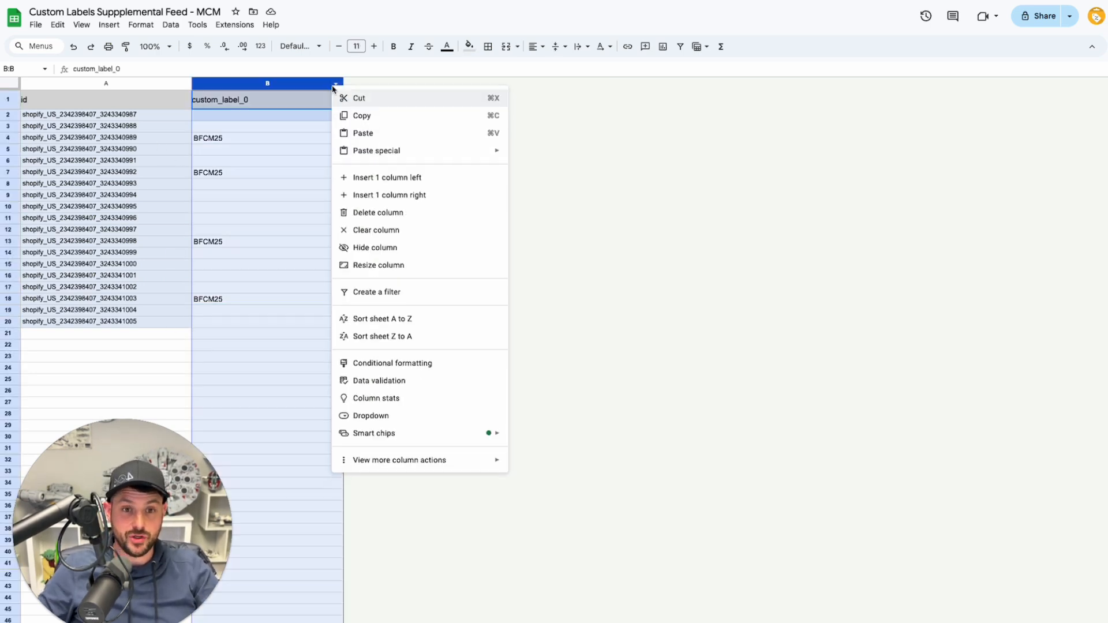
pyautogui.click(407, 195)
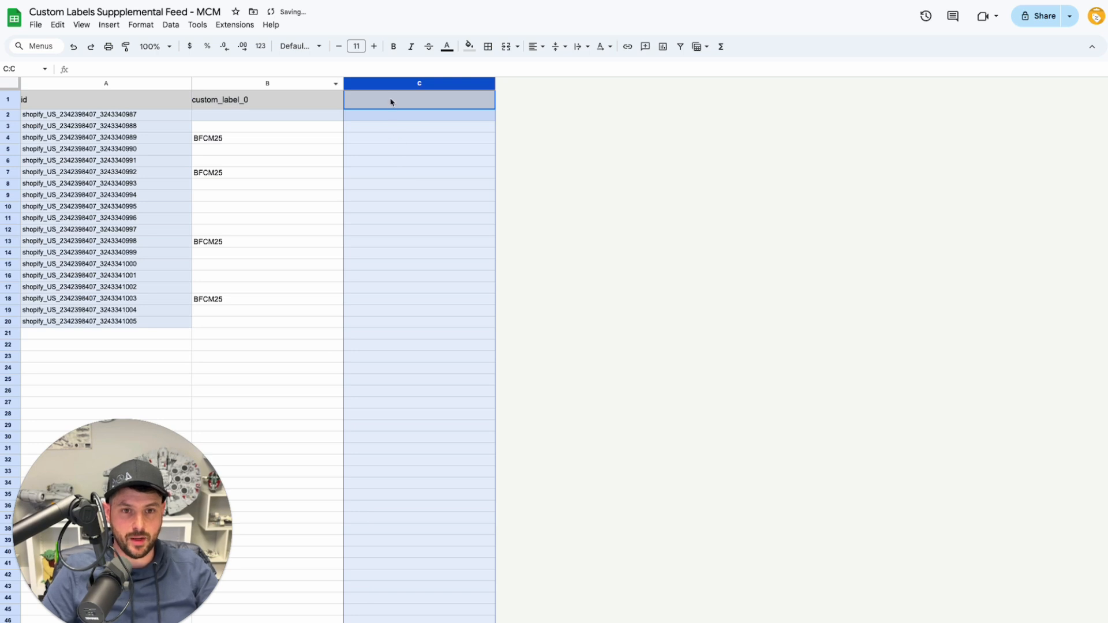
pyautogui.write('promotion_')
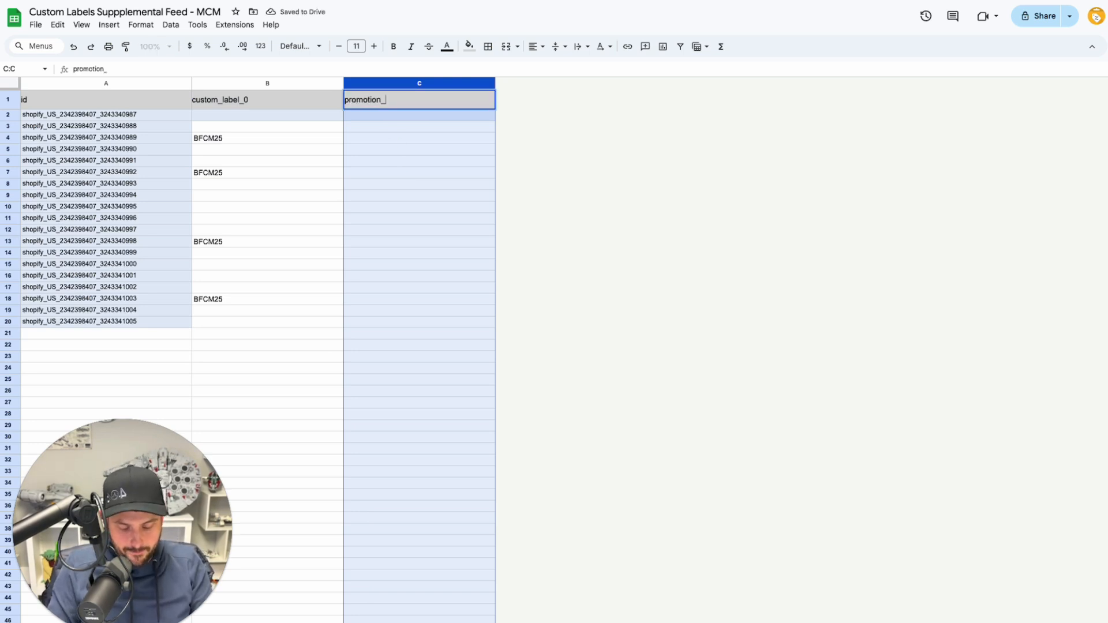
pyautogui.write('id')
# Copy the BFCM25 label from B4 into cells C4, C7, C13 and C18 of the promotion_id column.
pyautogui.click(272, 143)
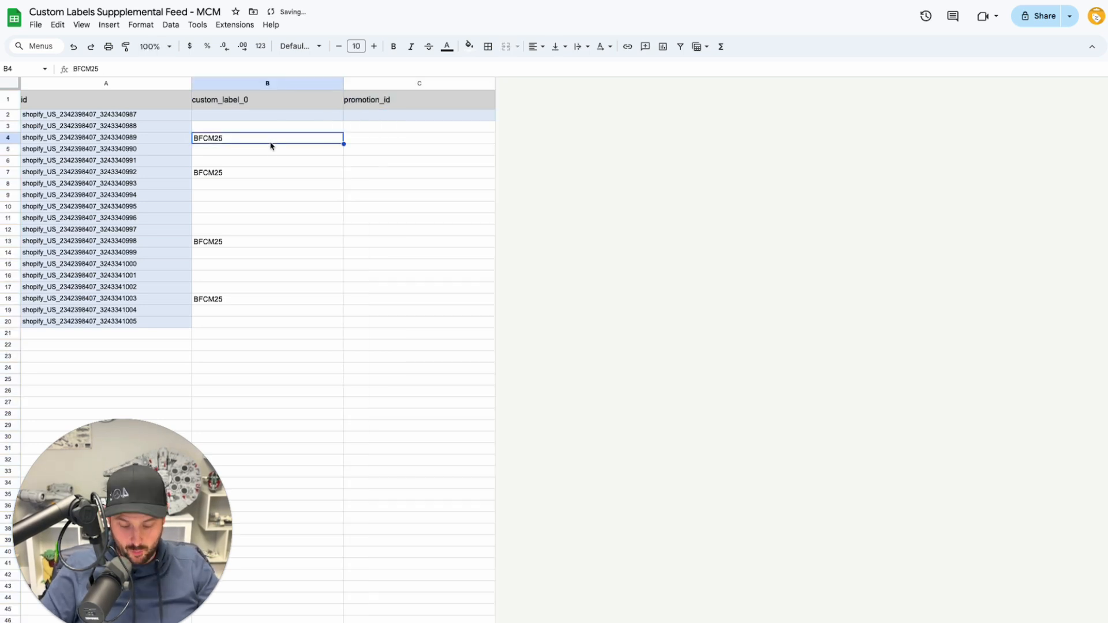
pyautogui.hotkey('ctrl', 'c')
pyautogui.click(386, 143)
pyautogui.hotkey('ctrl', 'v')
pyautogui.click(359, 174)
pyautogui.hotkey('ctrl', 'v')
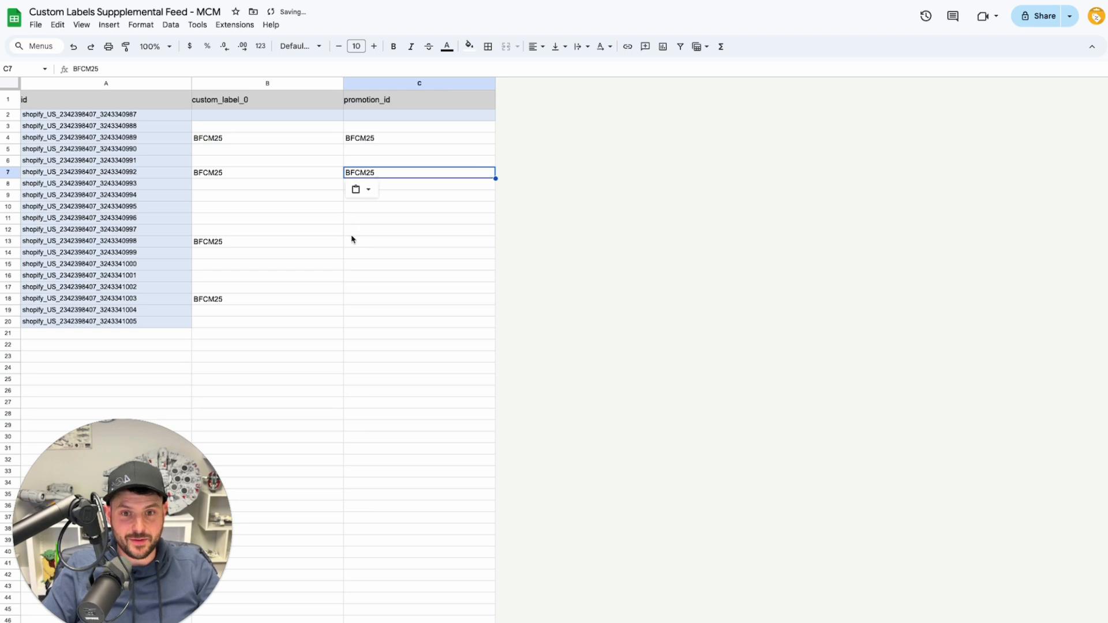
pyautogui.click(353, 243)
pyautogui.hotkey('ctrl', 'v')
pyautogui.click(357, 300)
pyautogui.hotkey('ctrl', 'v')
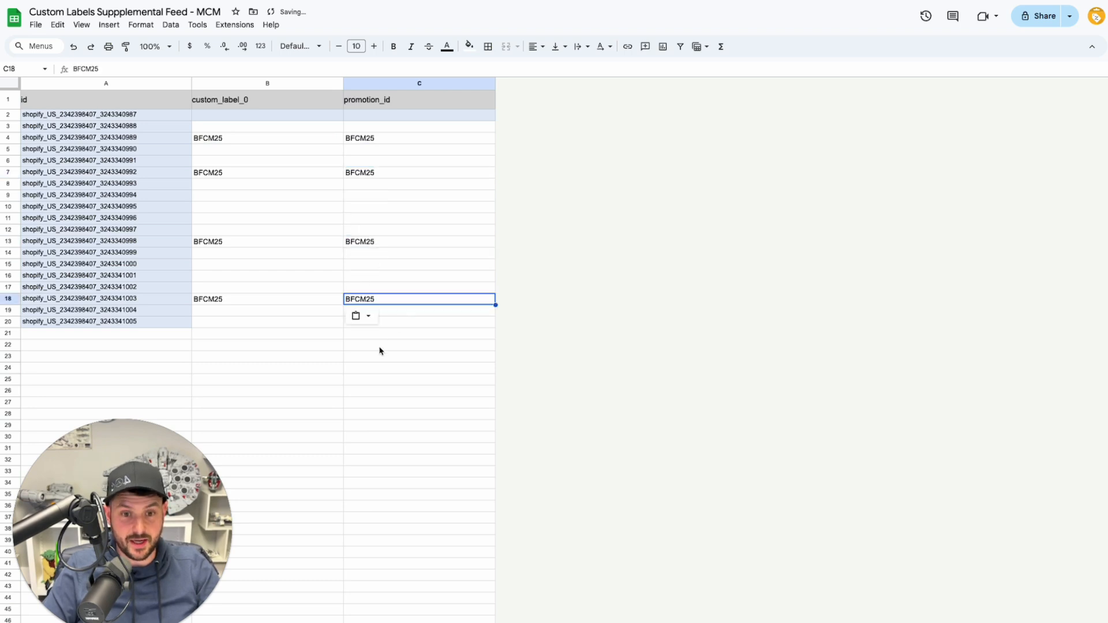
pyautogui.click(380, 356)
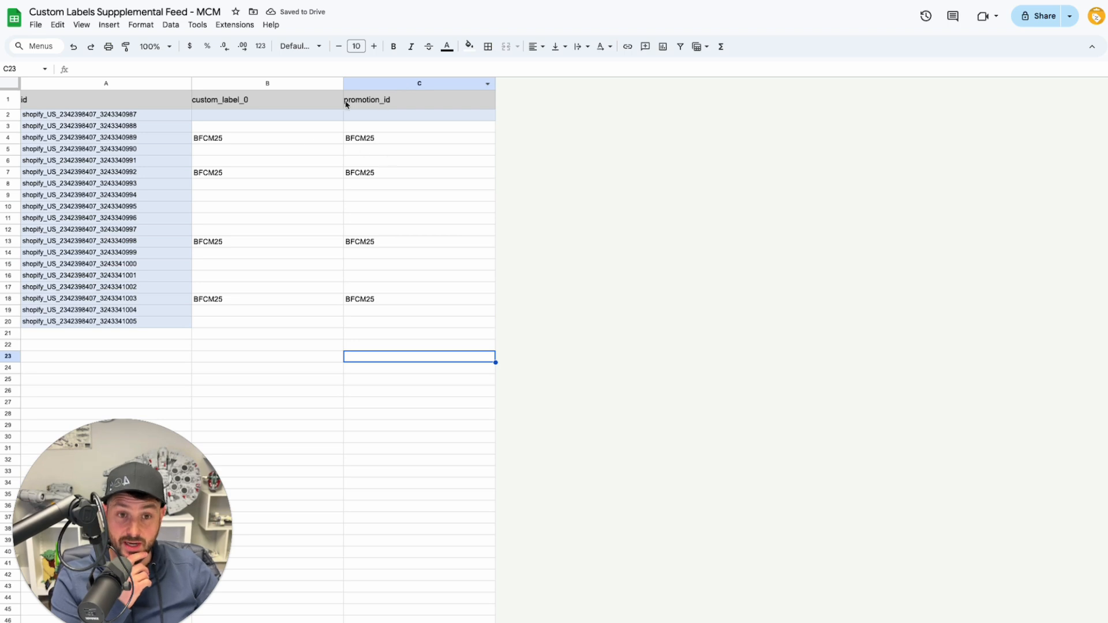
# Compare the custom_label_0 and promotion_id values of the labelled product IDs, especially in rows 4 and 7.
pyautogui.click(385, 87)
pyautogui.click(410, 173)
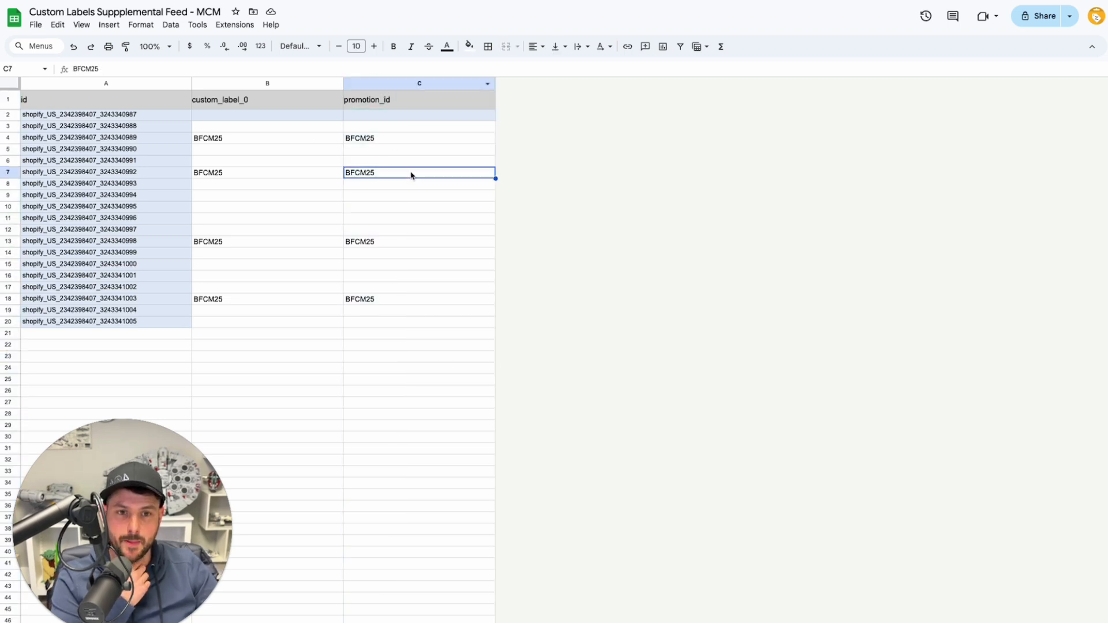
pyautogui.click(379, 138)
pyautogui.click(163, 143)
pyautogui.click(354, 141)
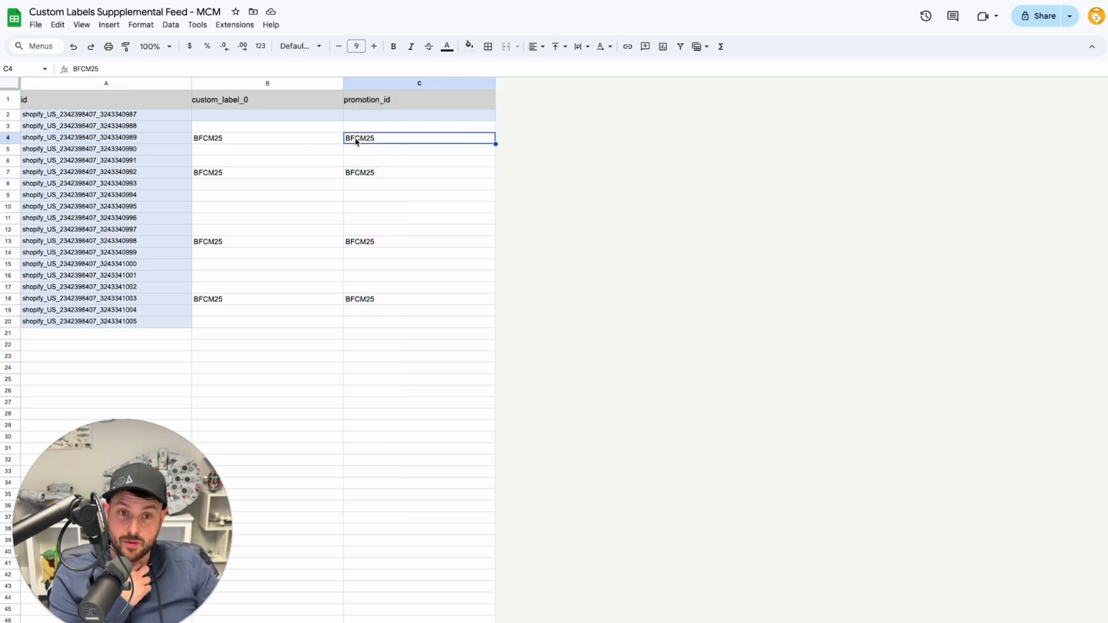
pyautogui.click(238, 143)
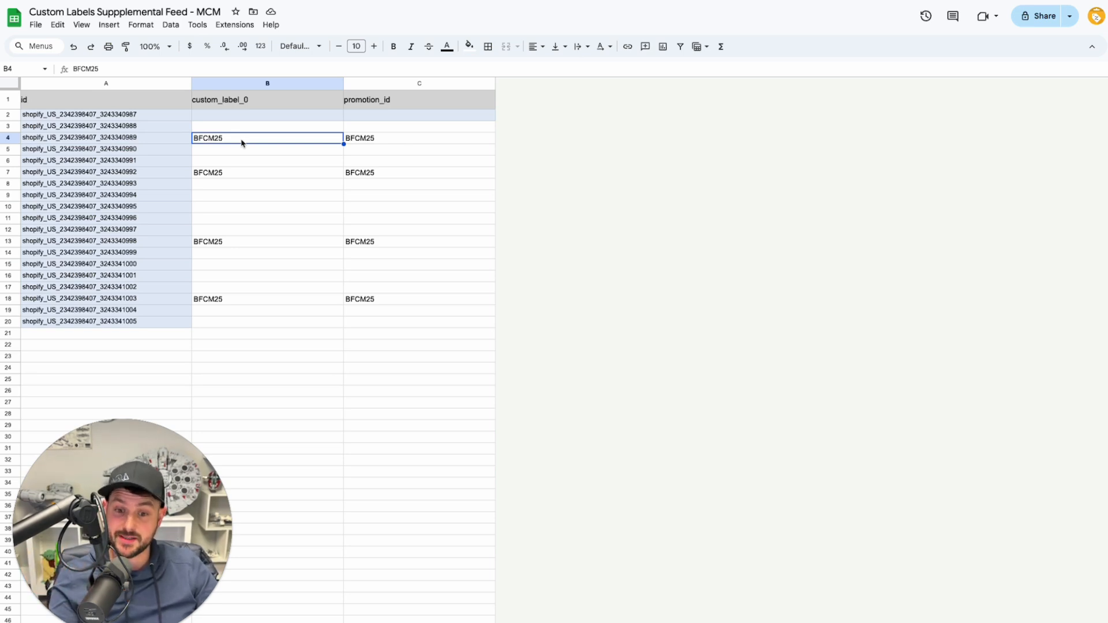
pyautogui.click(390, 139)
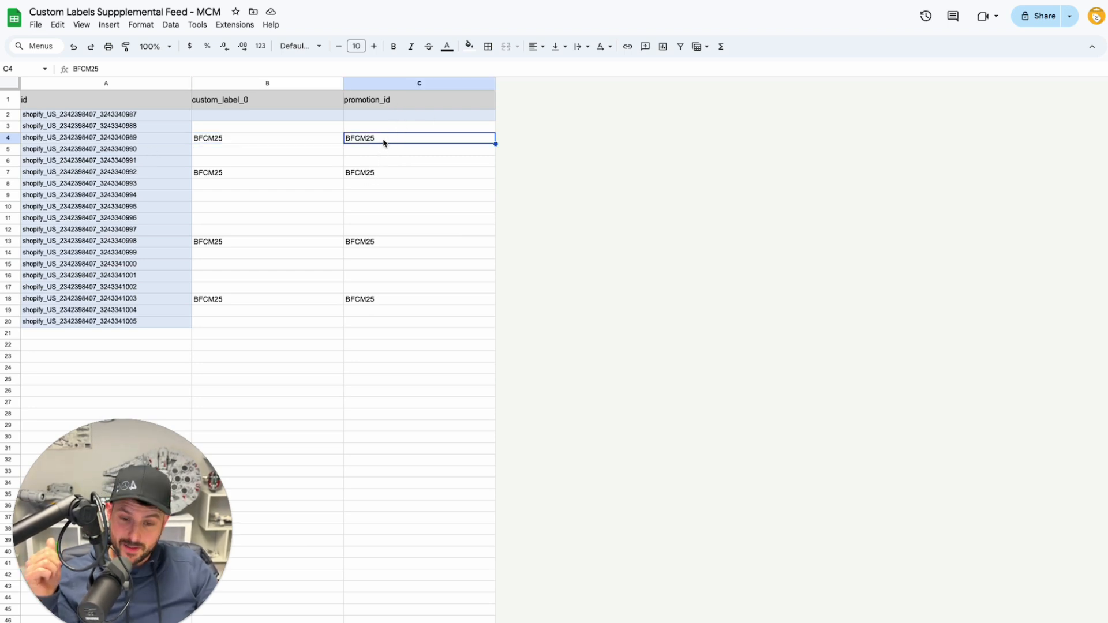
pyautogui.click(243, 141)
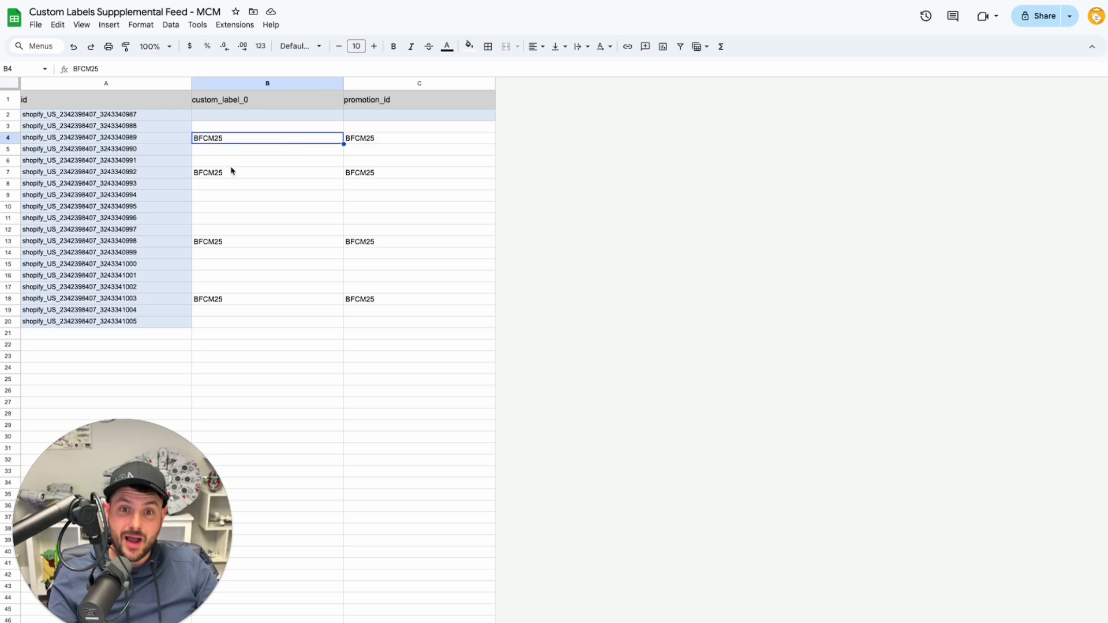
pyautogui.click(229, 174)
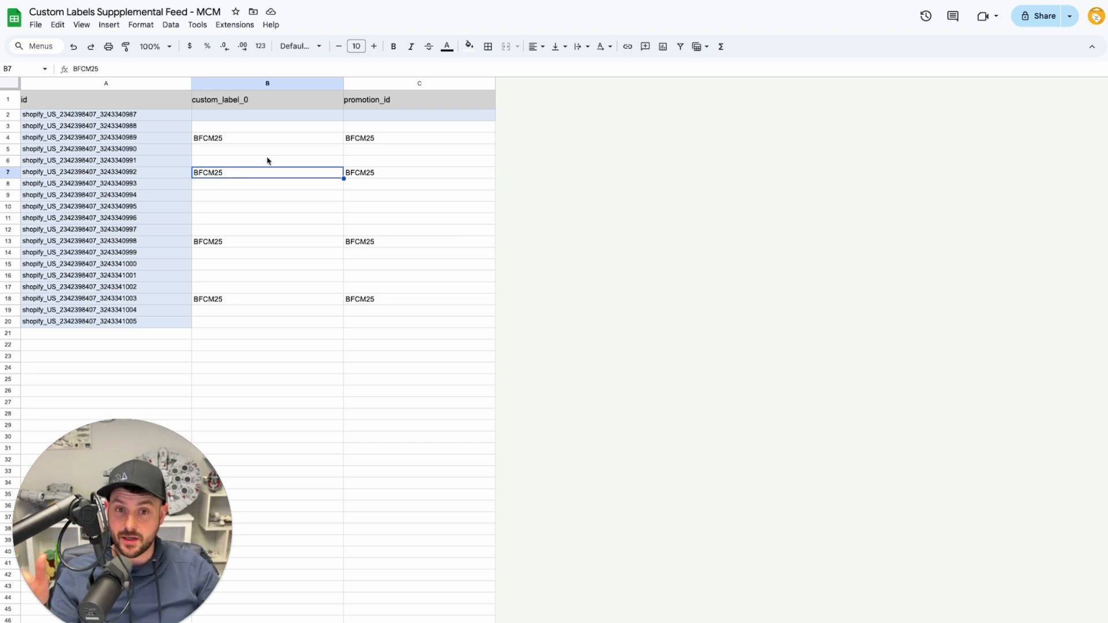
pyautogui.click(237, 141)
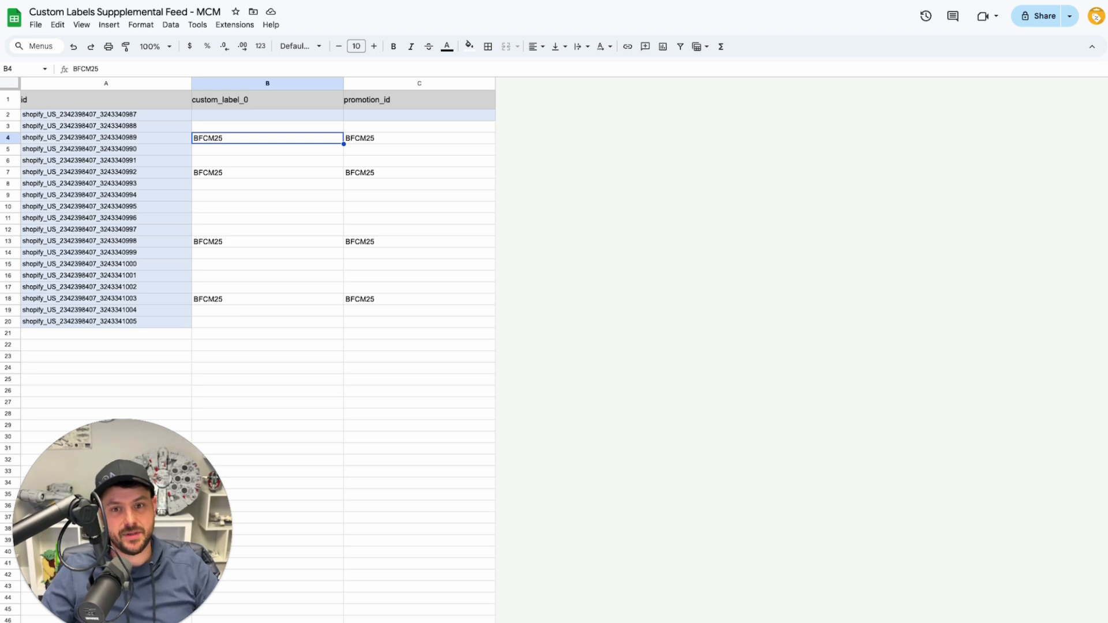
pyautogui.click(267, 266)
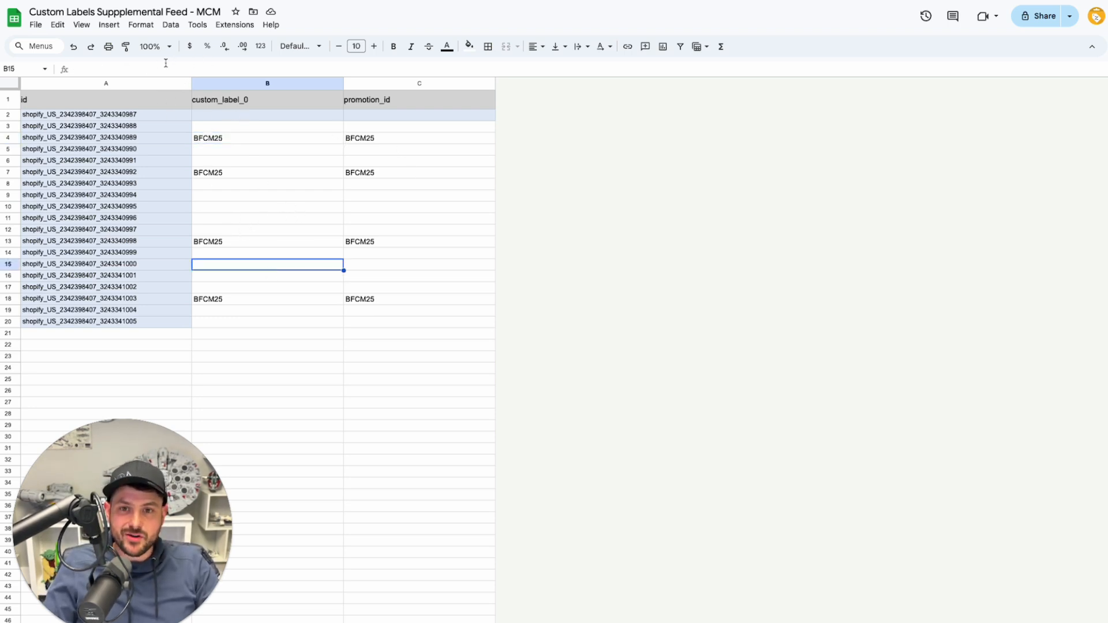
pyautogui.click(242, 139)
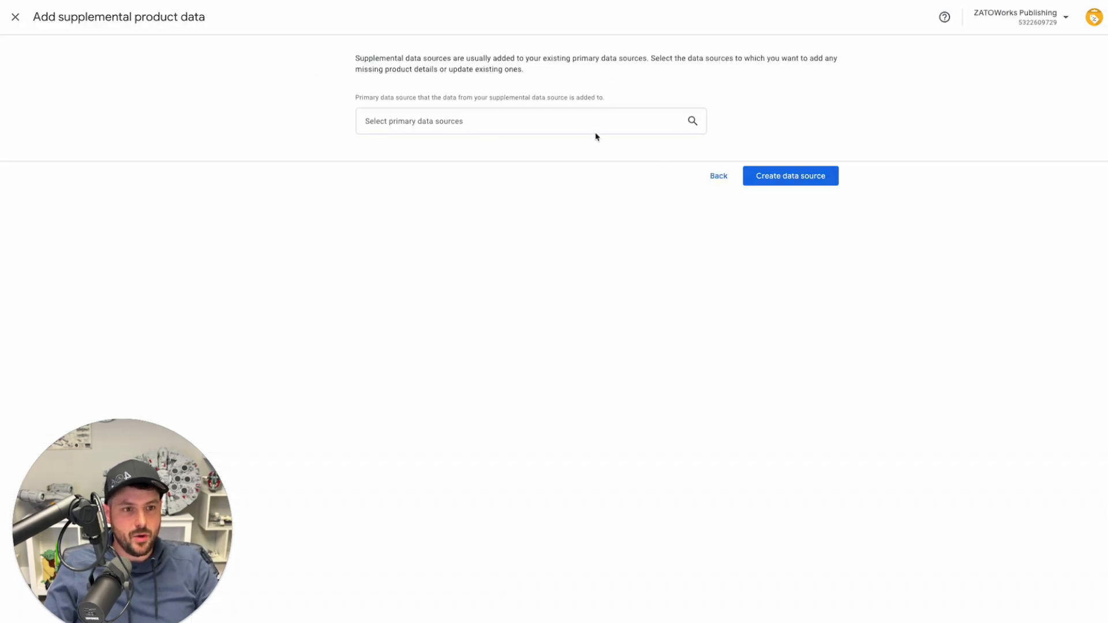
# In Merchant Center, link the supplemental data to the primary source PRODUCTS SOURCE 2, US, English and create the data source.
pyautogui.click(485, 120)
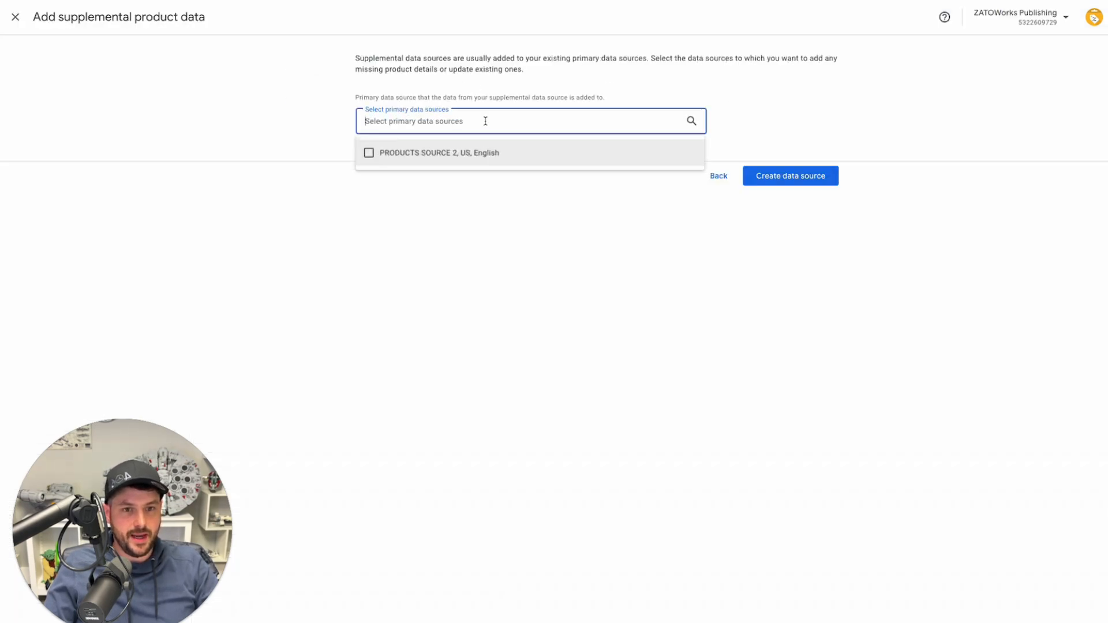
pyautogui.click(412, 158)
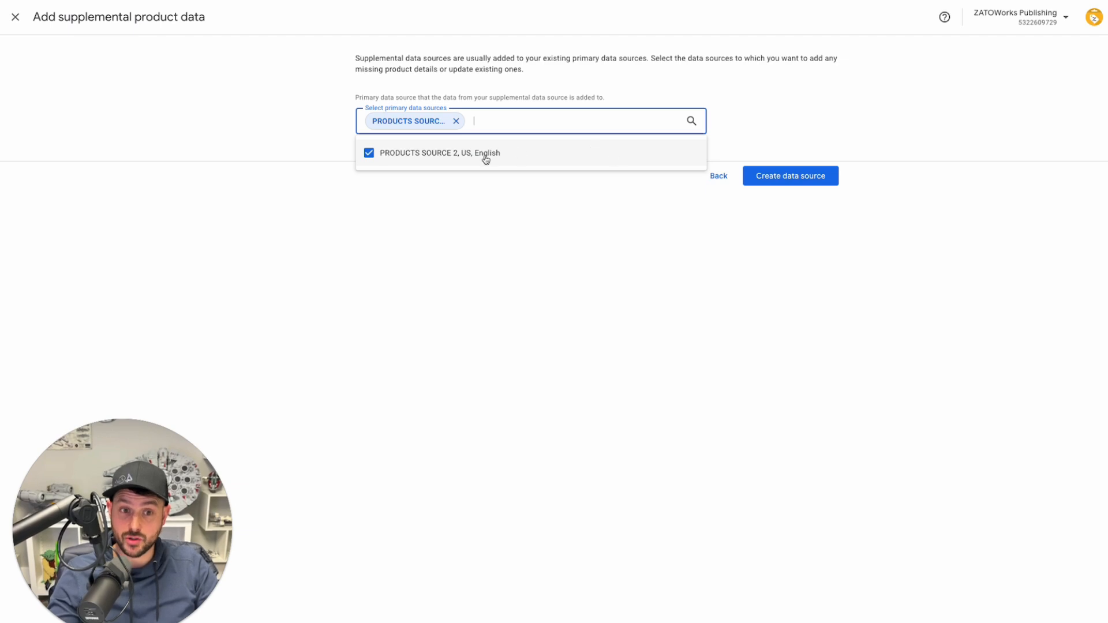
pyautogui.click(457, 173)
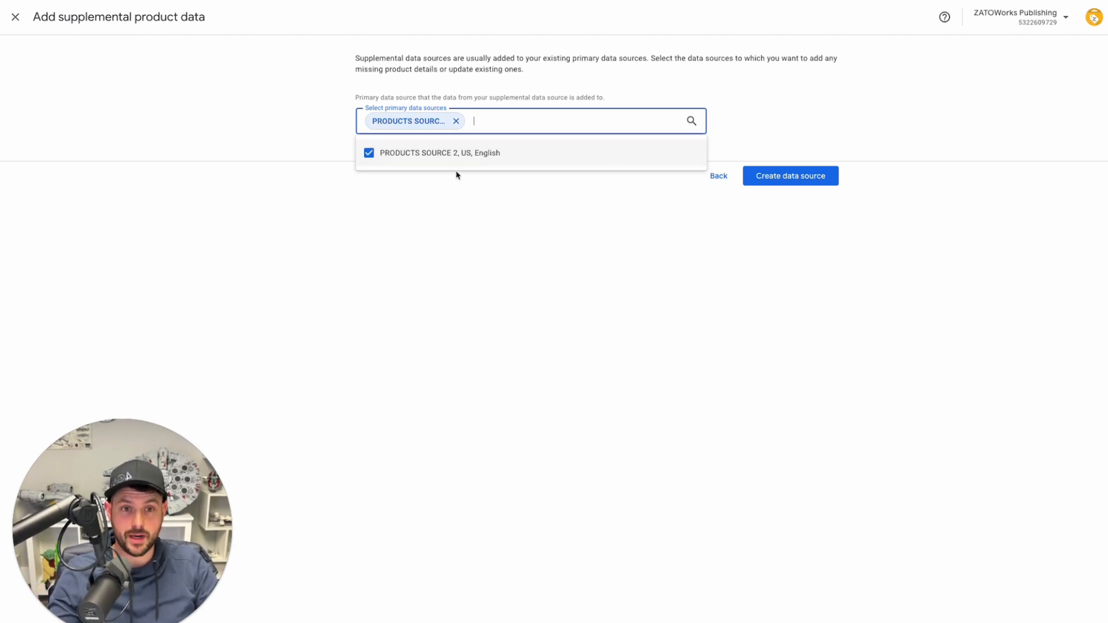
pyautogui.click(782, 182)
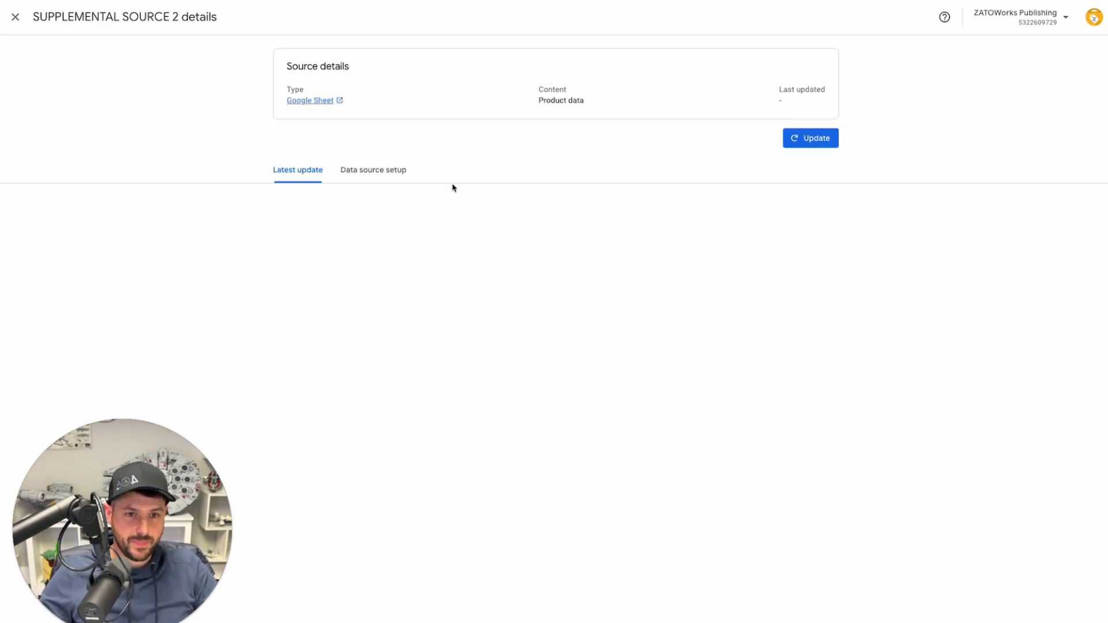
# Rename the new supplemental data source as 'Custom Labels' in its setup details and save the name.
pyautogui.click(390, 171)
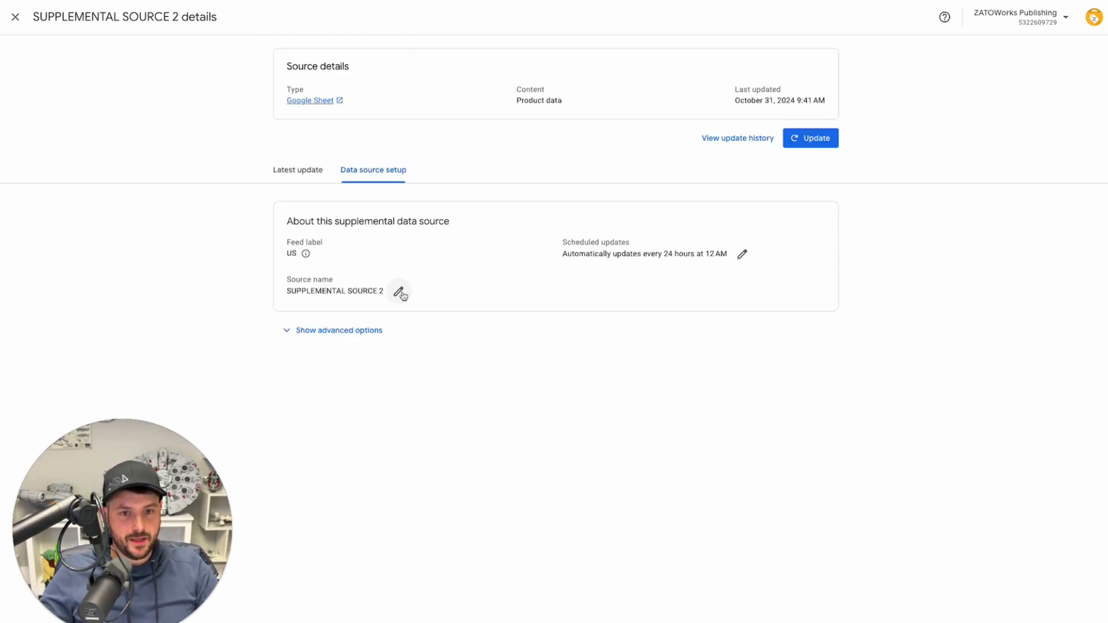
pyautogui.click(398, 291)
pyautogui.click(509, 325)
pyautogui.tripleClick(507, 333)
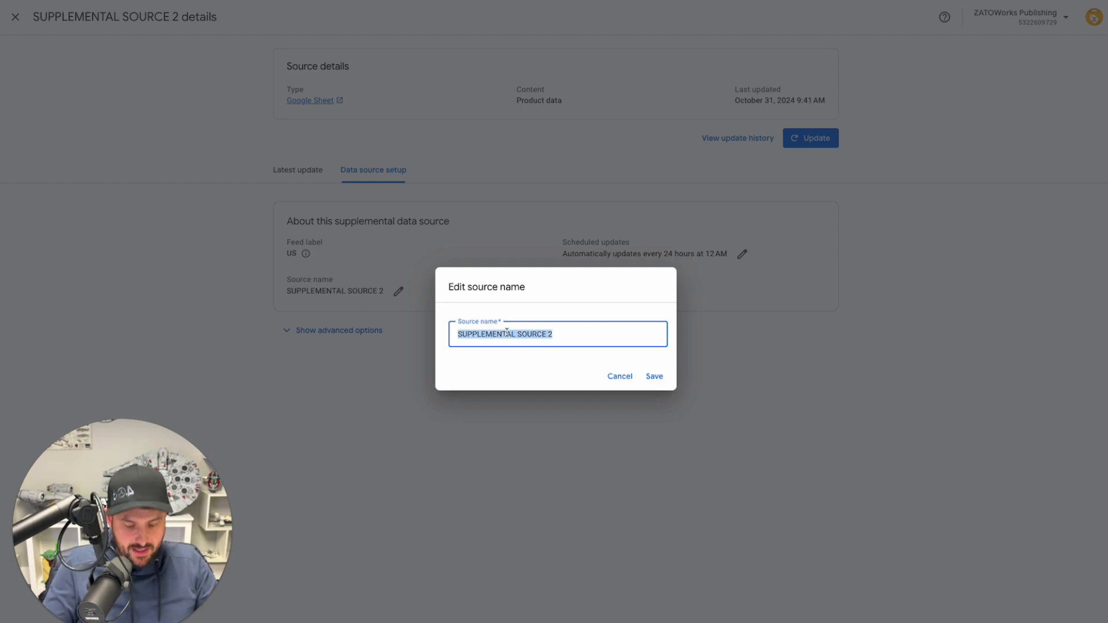
pyautogui.write('Custom Labels')
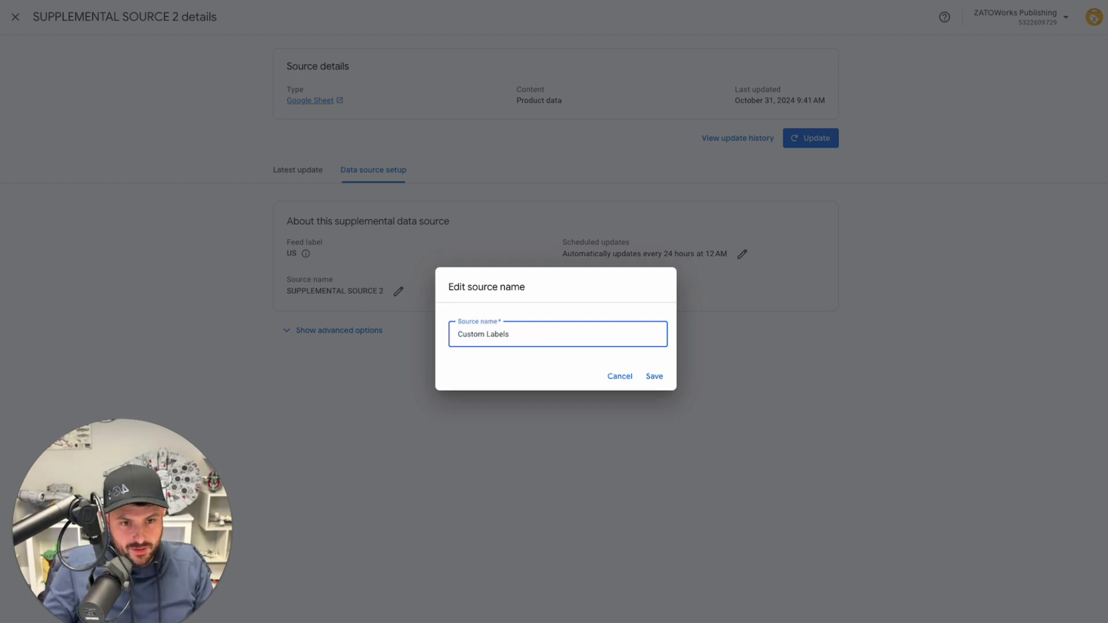
pyautogui.click(655, 380)
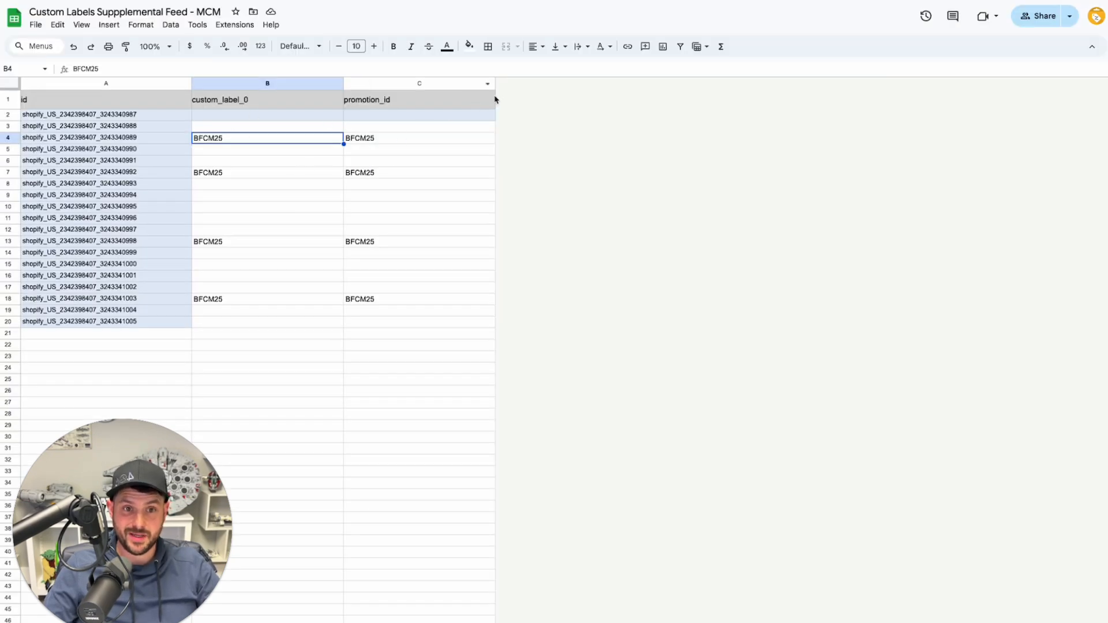
# In the Google Sheets feed, insert a column before promotion_id and give it the header custom_label_1.
pyautogui.rightClick(462, 86)
pyautogui.click(510, 177)
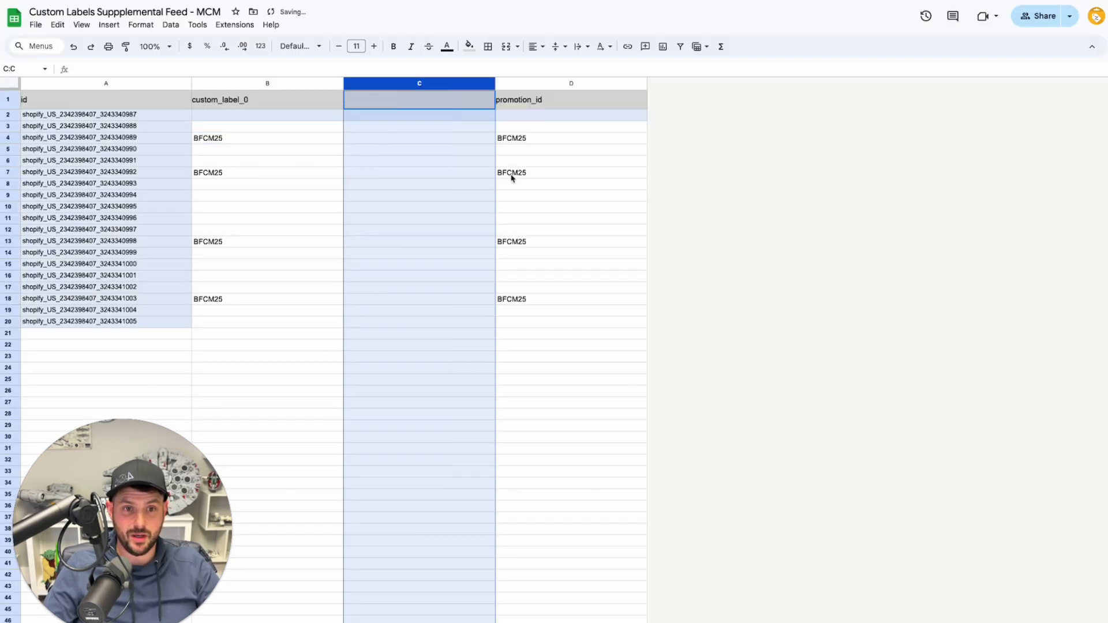
pyautogui.click(388, 106)
pyautogui.write('custom_la')
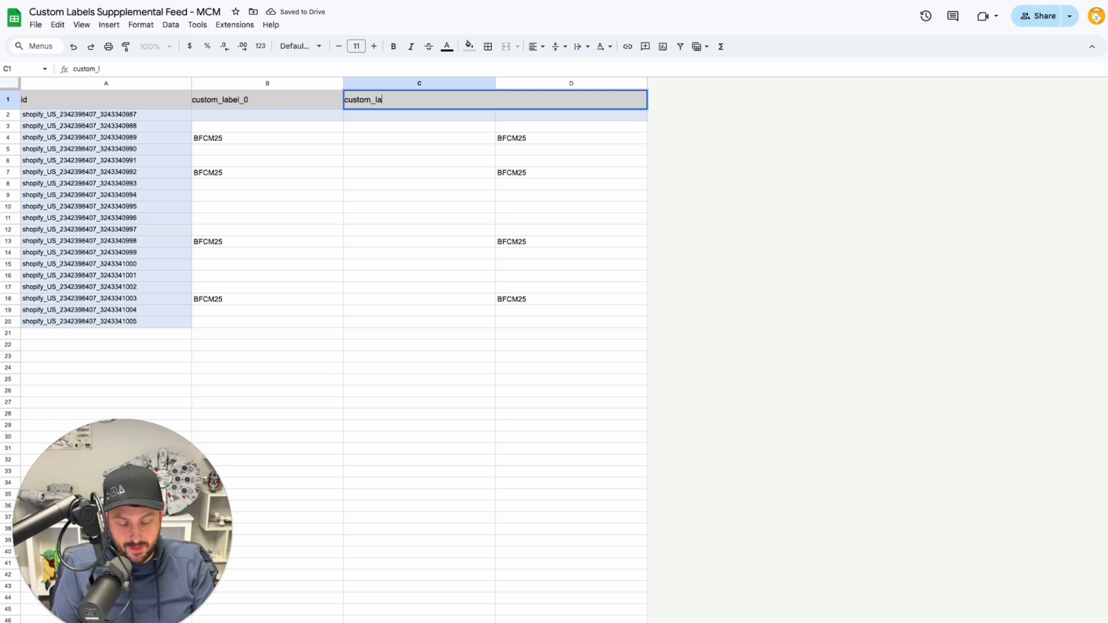
pyautogui.write('bel_1')
pyautogui.press('Return')
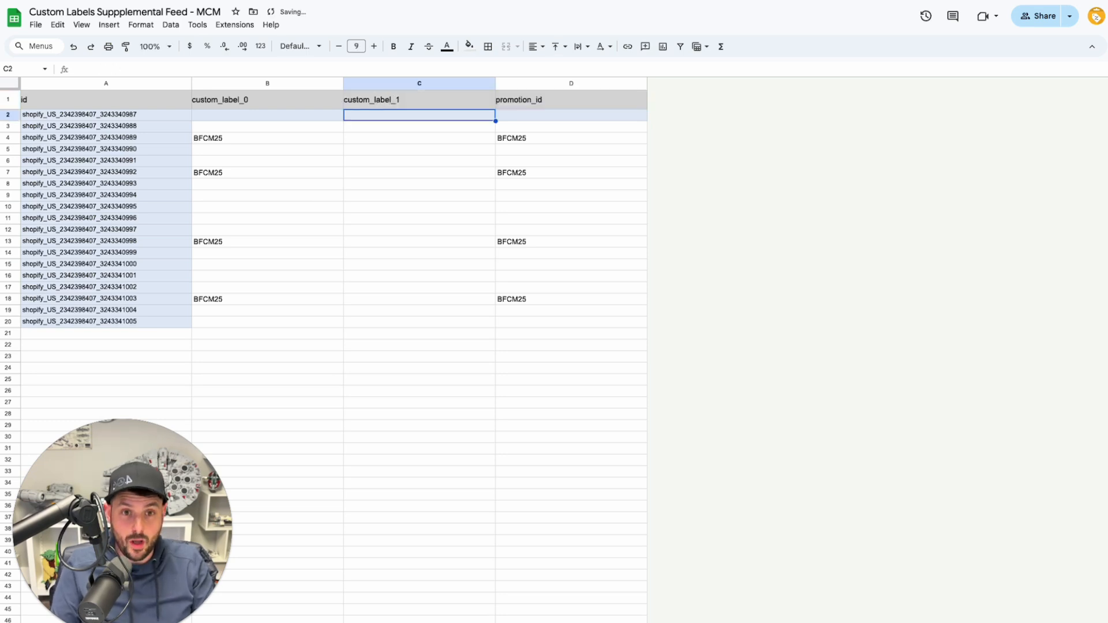
# Enter the price range label '10-50' in cell C9 of the custom_label_1 column.
pyautogui.click(385, 130)
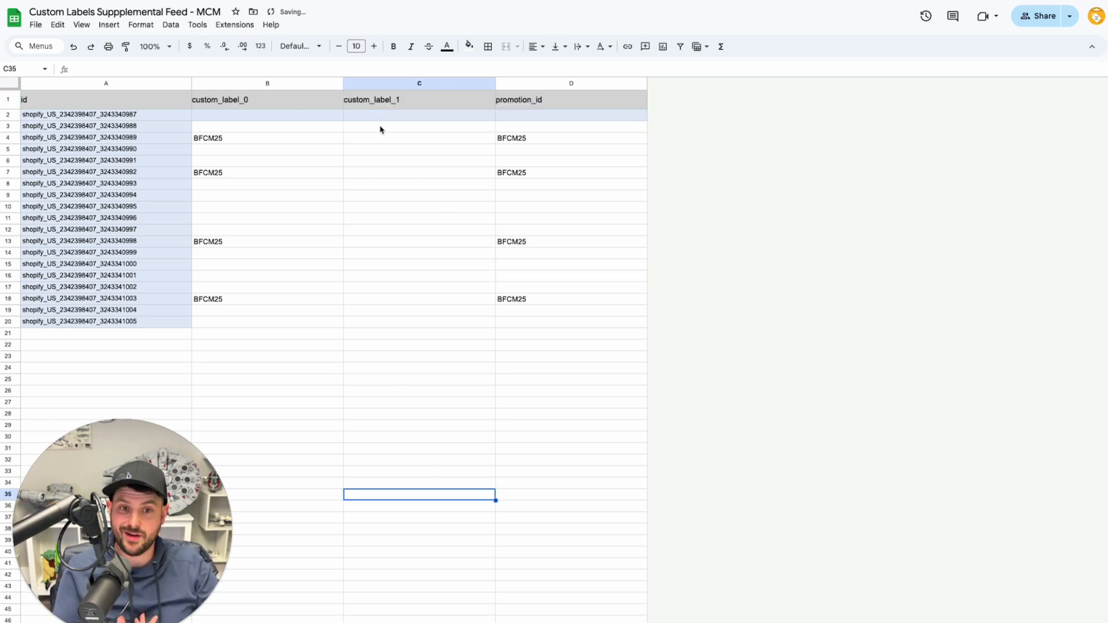
pyautogui.click(369, 196)
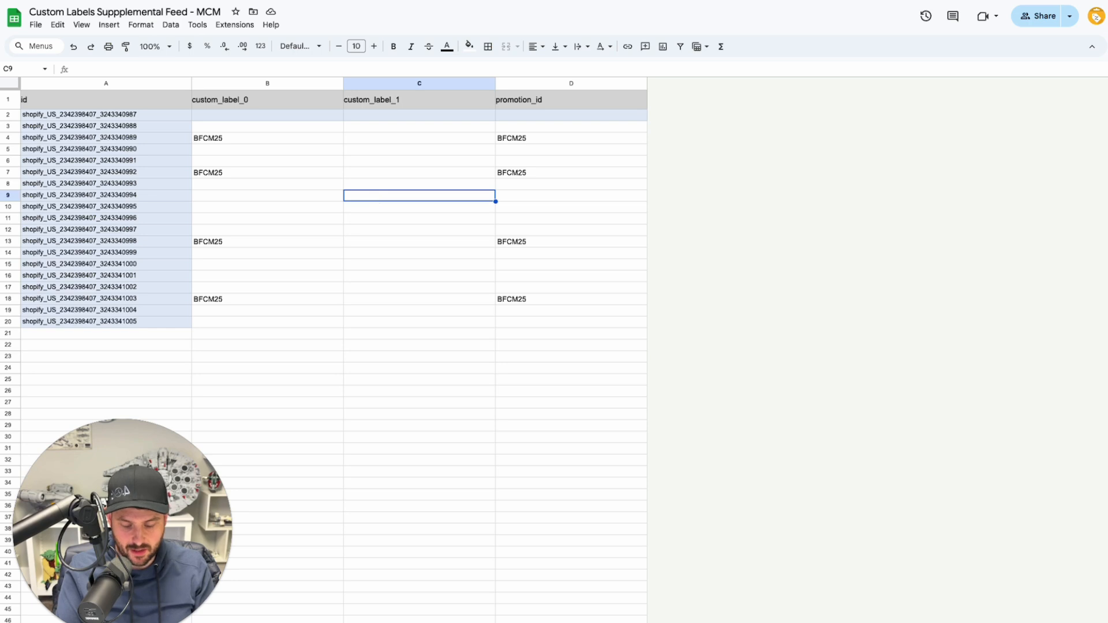
pyautogui.write('10-50')
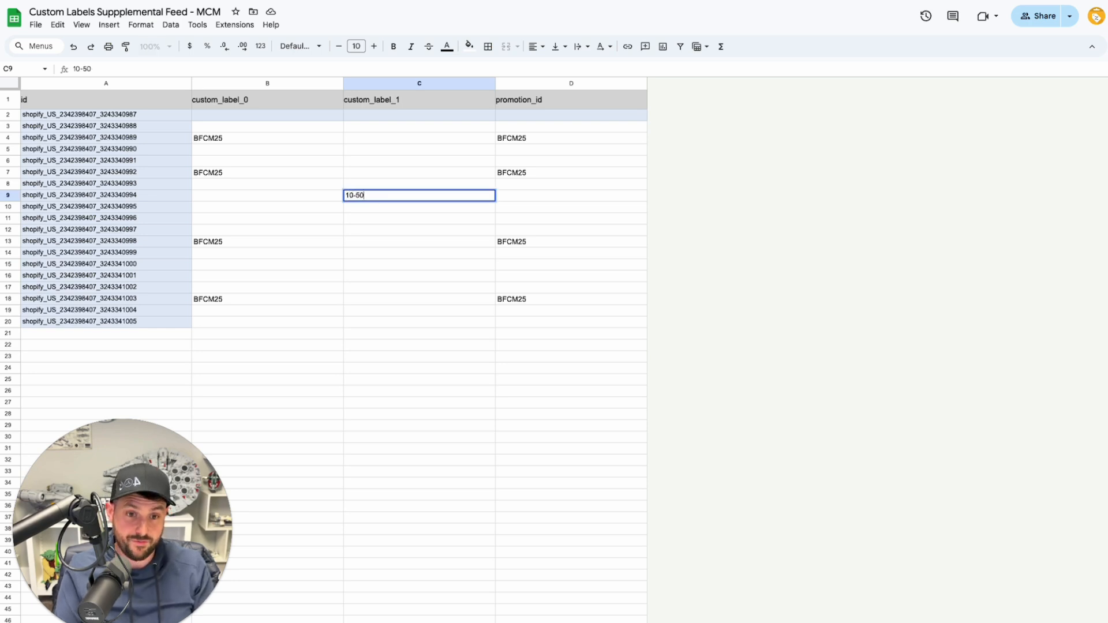
pyautogui.press('Return')
# Copy the 10-50 label from C9 into cells C14, C17 and C18.
pyautogui.click(369, 199)
pyautogui.hotkey('ctrl', 'c')
pyautogui.click(369, 254)
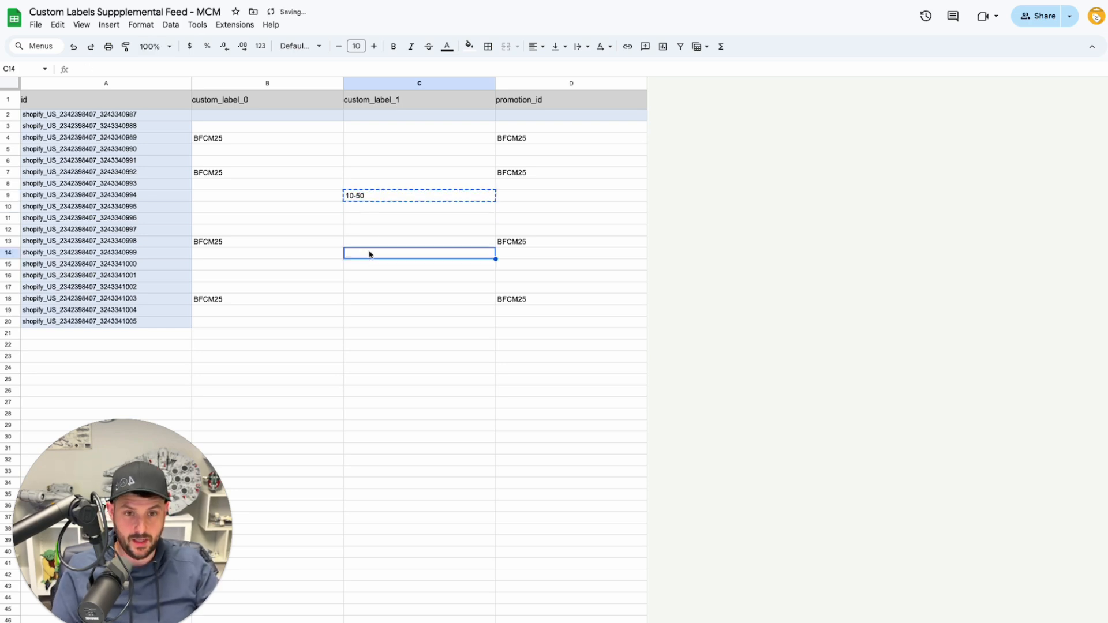
pyautogui.hotkey('ctrl', 'v')
pyautogui.click(372, 288)
pyautogui.hotkey('ctrl', 'v')
pyautogui.click(372, 299)
pyautogui.hotkey('ctrl', 'v')
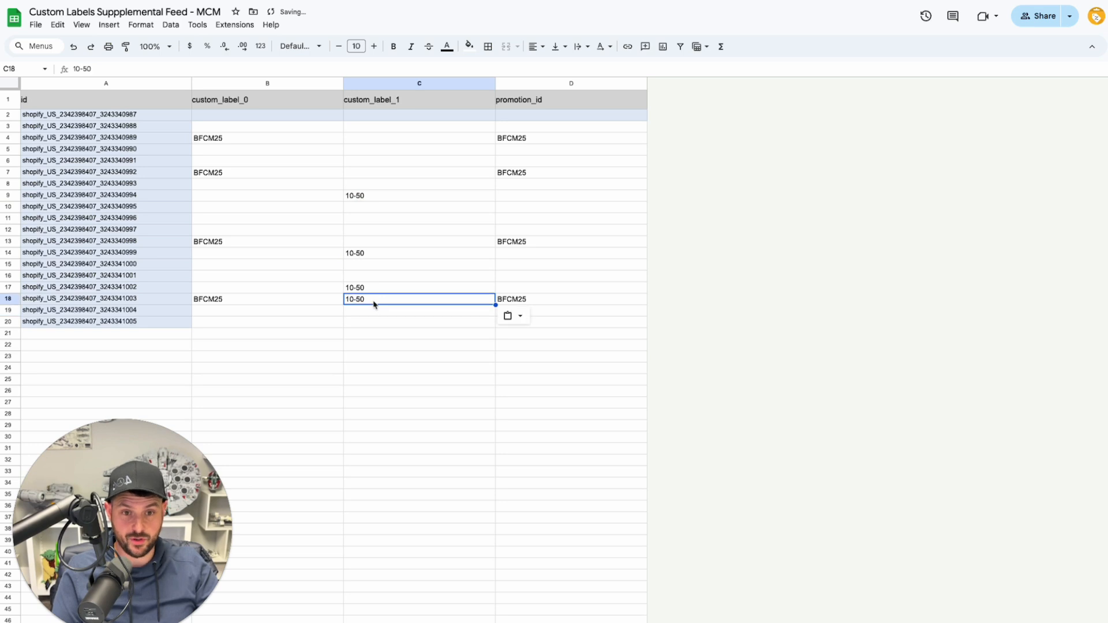
pyautogui.click(378, 336)
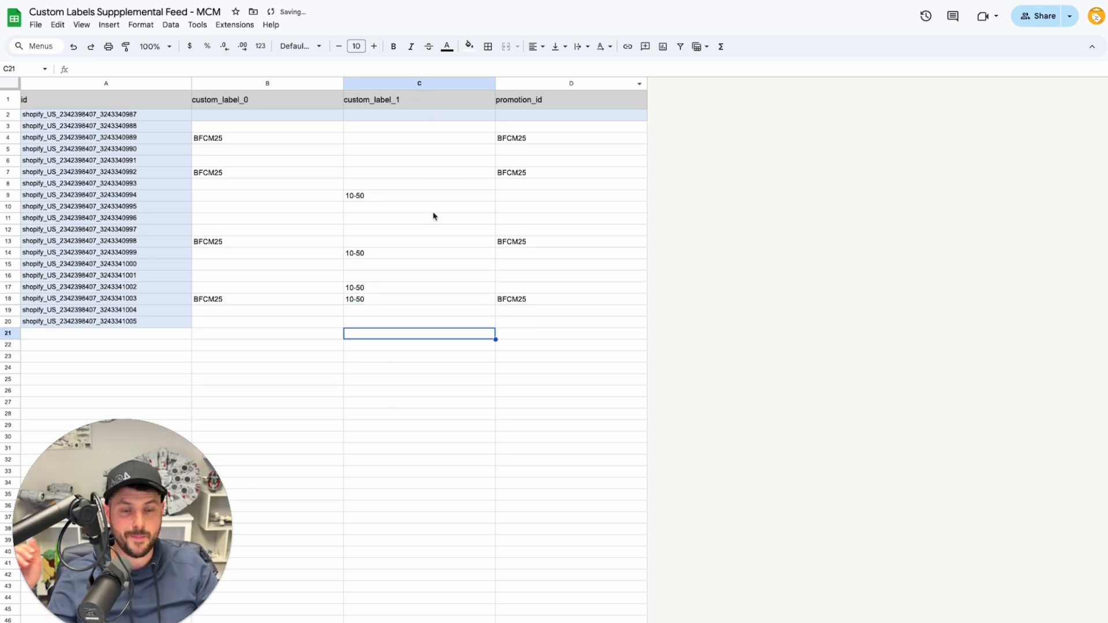
# Insert a column before promotion_id in the Custom Labels feed sheet and give it the header title.
pyautogui.hotkey('ctrl', 'Tab')
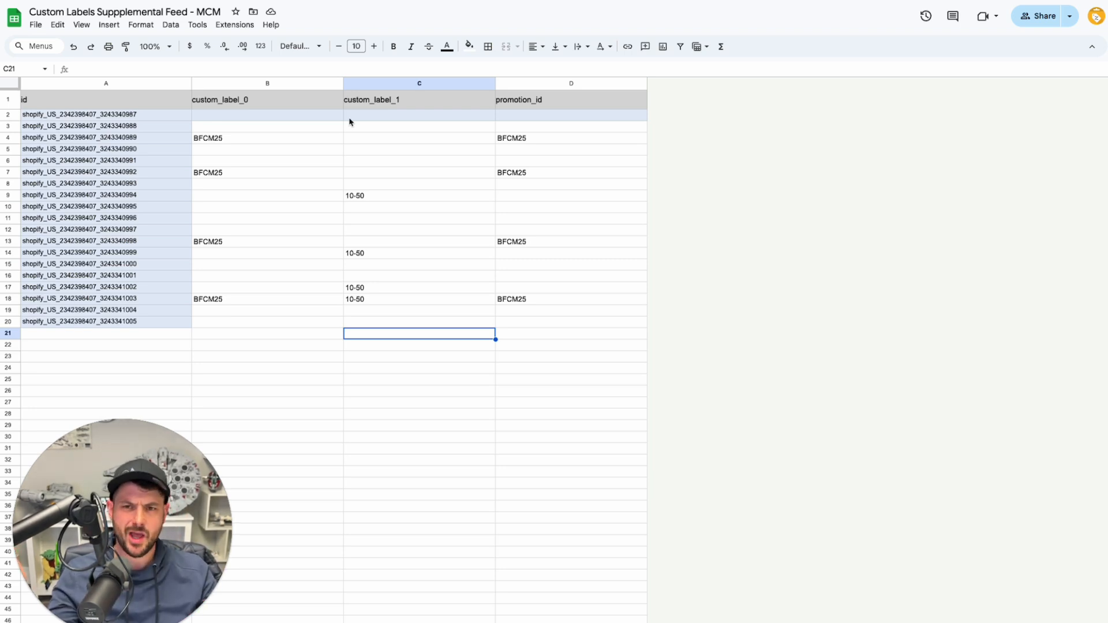
pyautogui.rightClick(621, 84)
pyautogui.click(663, 172)
pyautogui.click(552, 104)
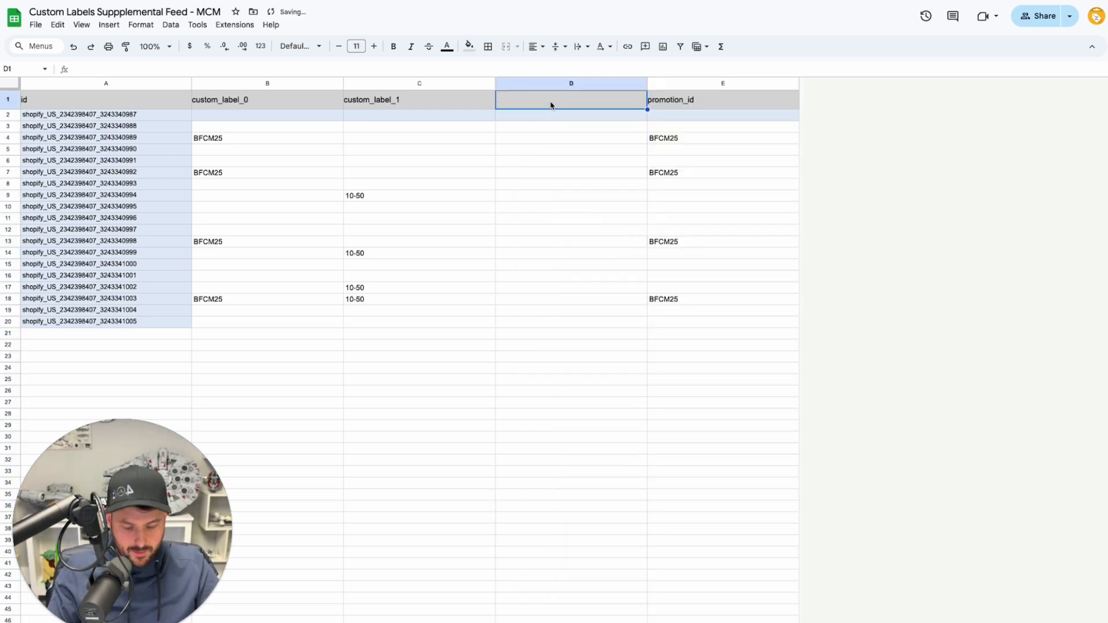
pyautogui.write('title')
pyautogui.press('Return')
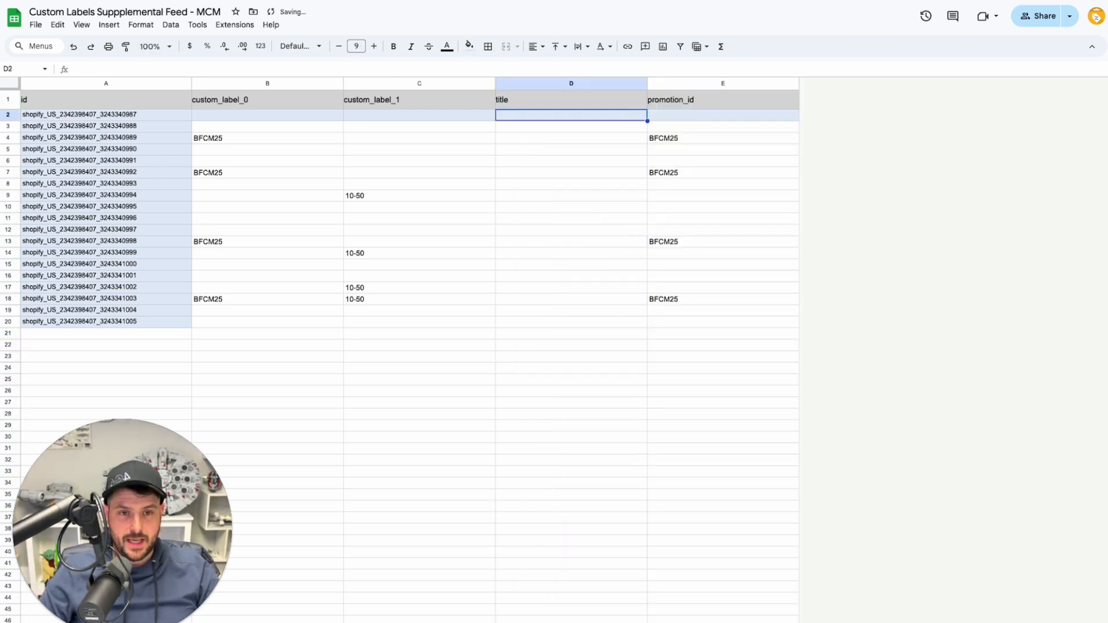
pyautogui.click(516, 128)
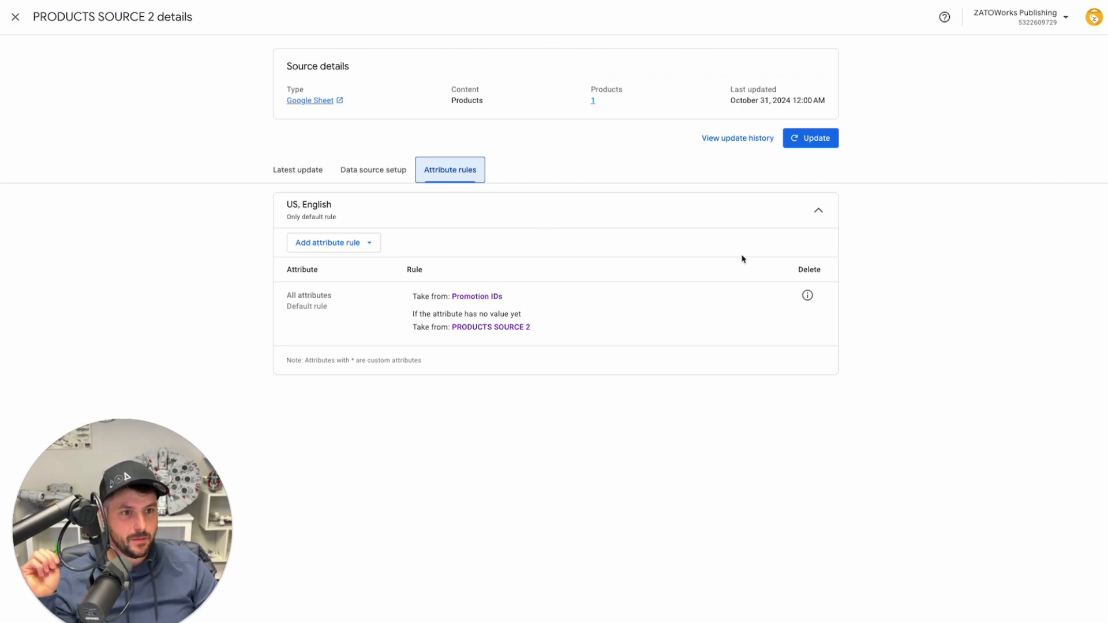
# In Merchant Center Next, review the latest update, data source setup and attribute rules of PRODUCTS SOURCE 2.
pyautogui.click(373, 169)
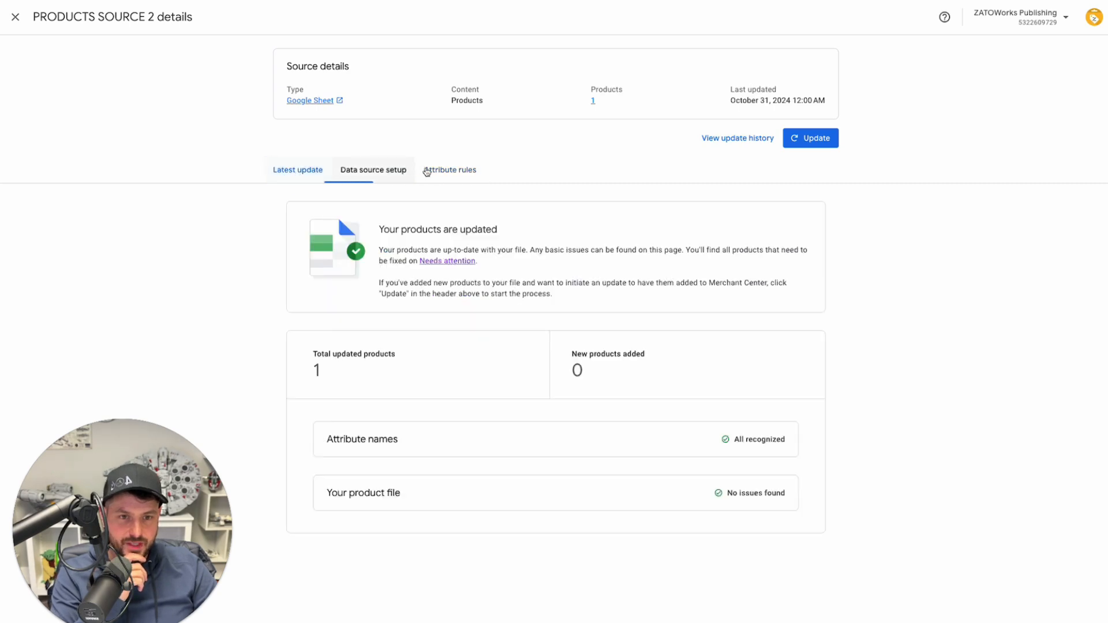
pyautogui.click(427, 171)
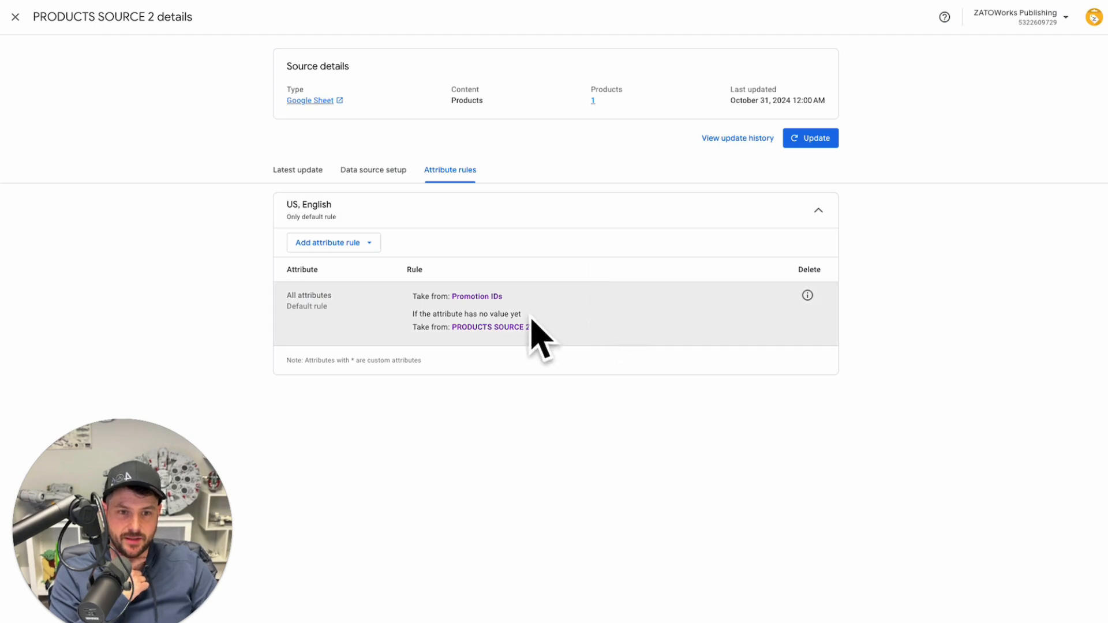
pyautogui.click(307, 174)
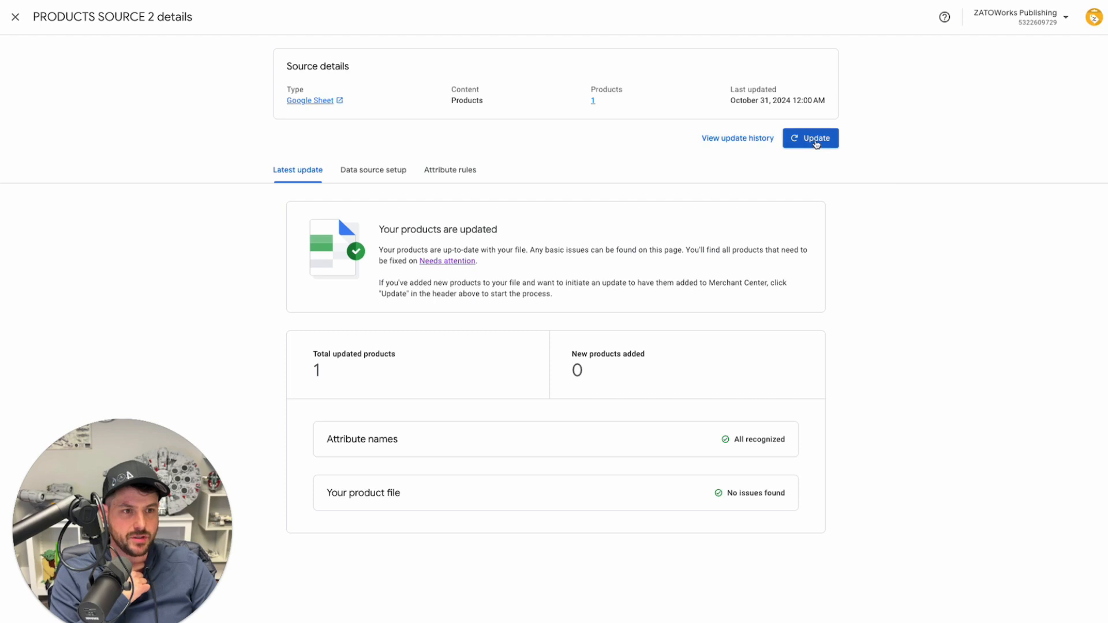
pyautogui.click(372, 170)
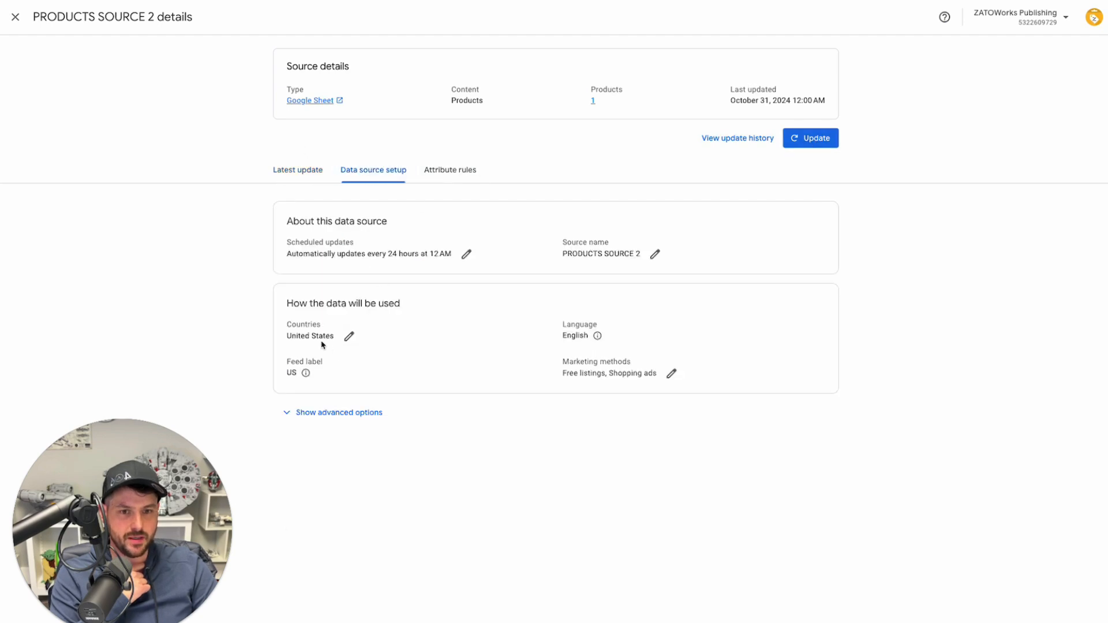
pyautogui.click(453, 172)
pyautogui.click(311, 173)
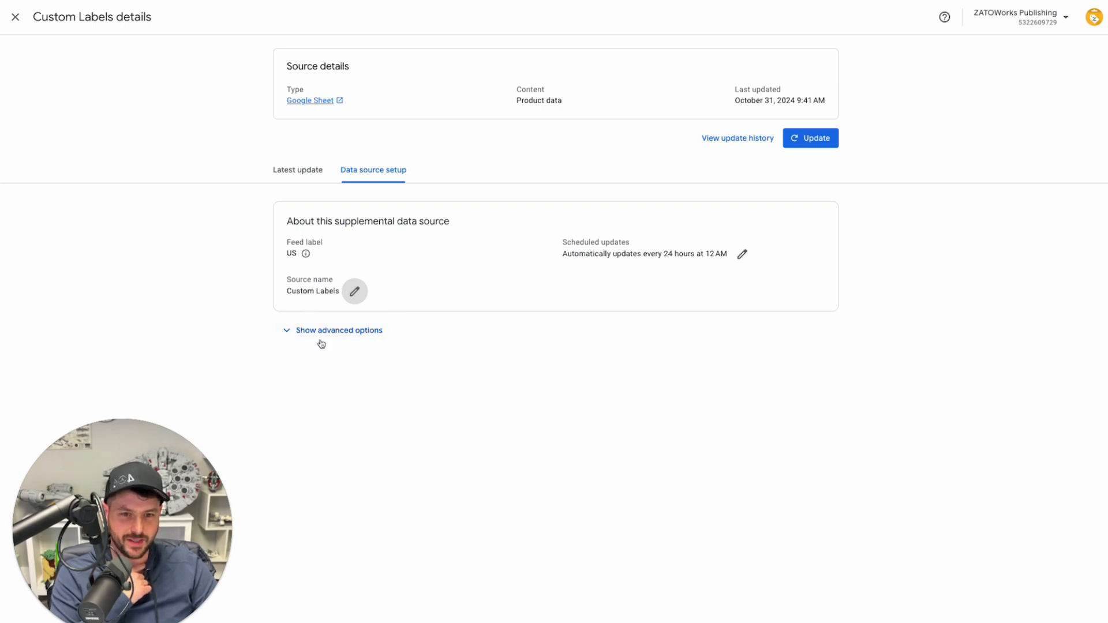
# Expand the advanced options in the Custom Labels source's setup and run an update from its Google Sheet.
pyautogui.click(323, 340)
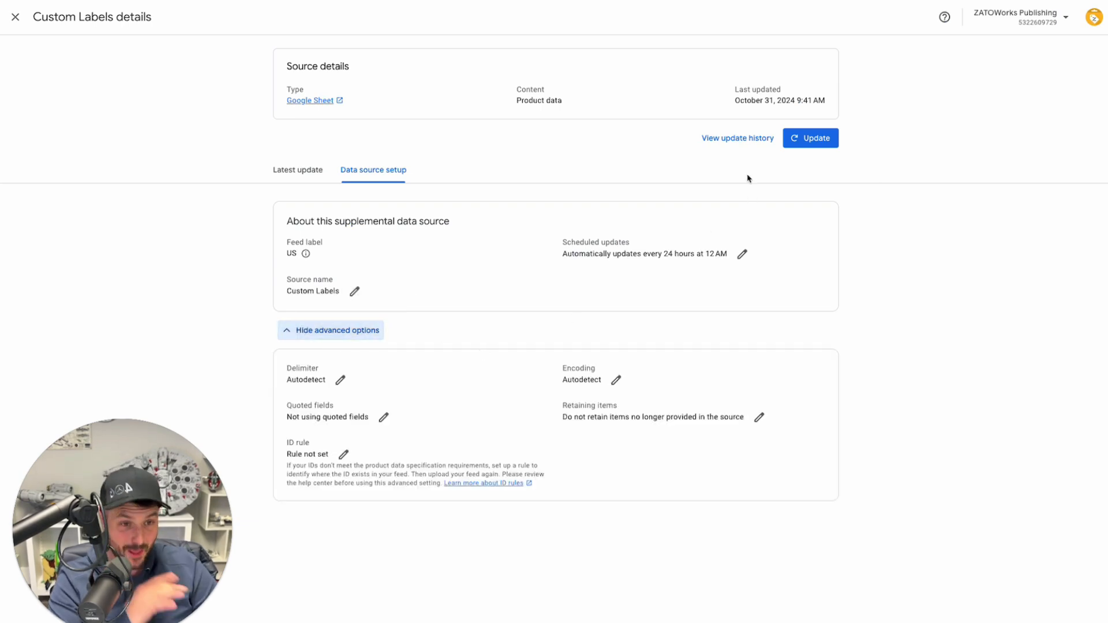
pyautogui.click(298, 175)
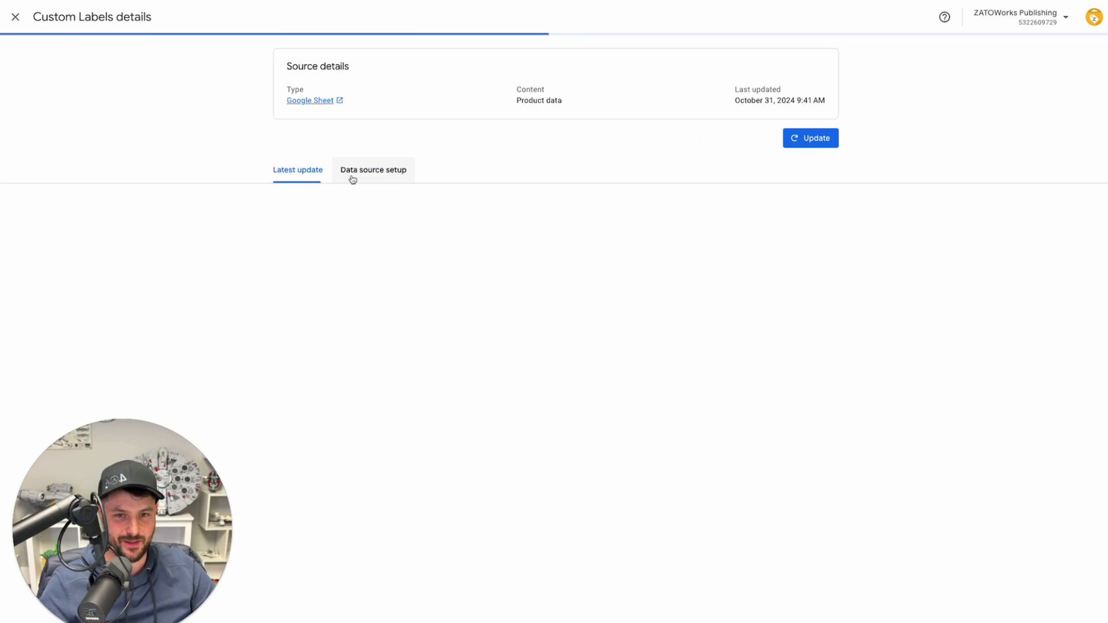
pyautogui.click(352, 180)
pyautogui.click(286, 169)
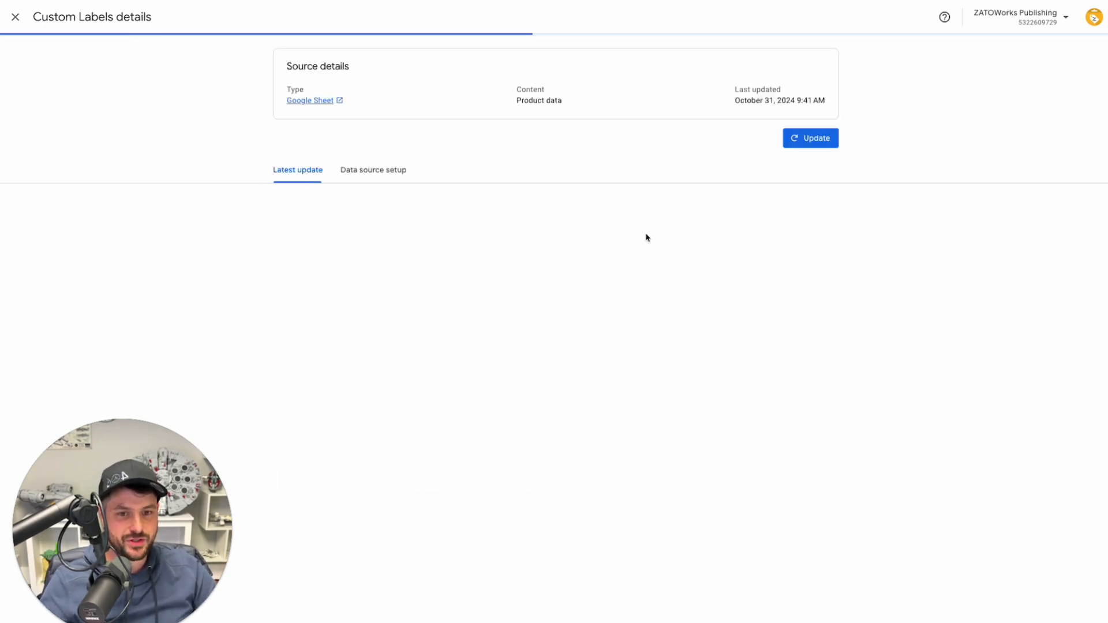
pyautogui.click(815, 144)
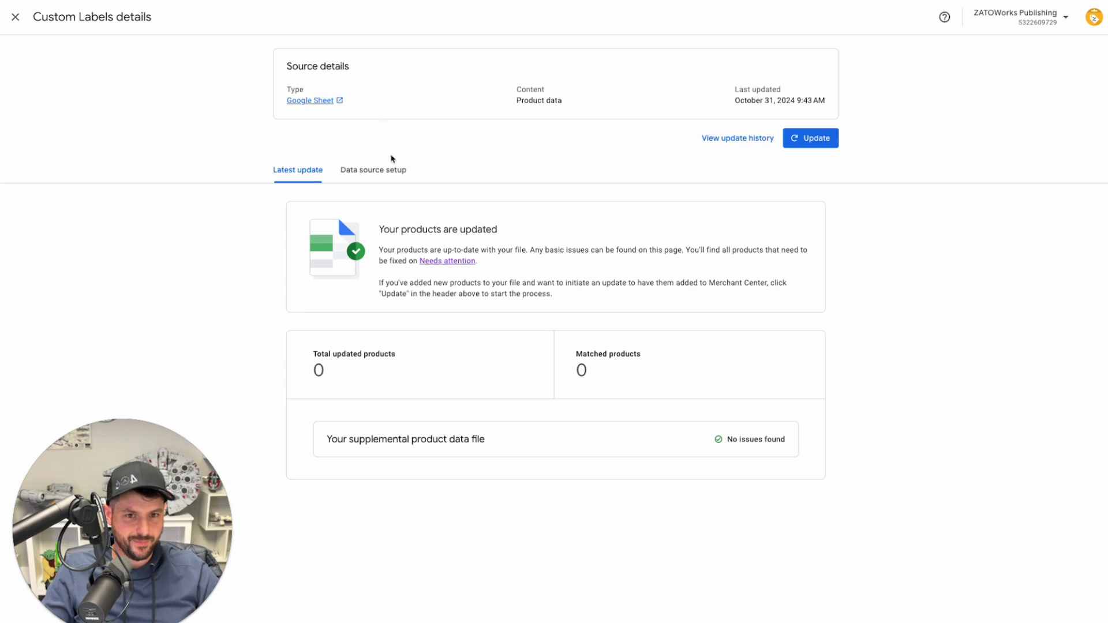
# Examine the Custom Labels source's setup and latest update results, including matched products, and check the product IDs in the feed sheet.
pyautogui.click(383, 171)
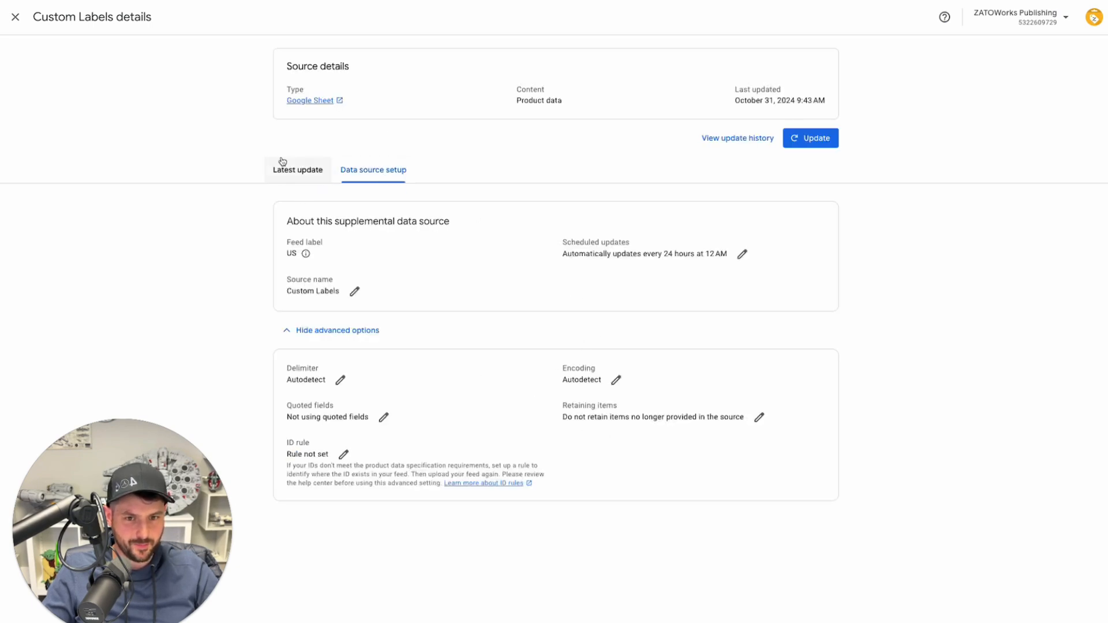
pyautogui.click(291, 172)
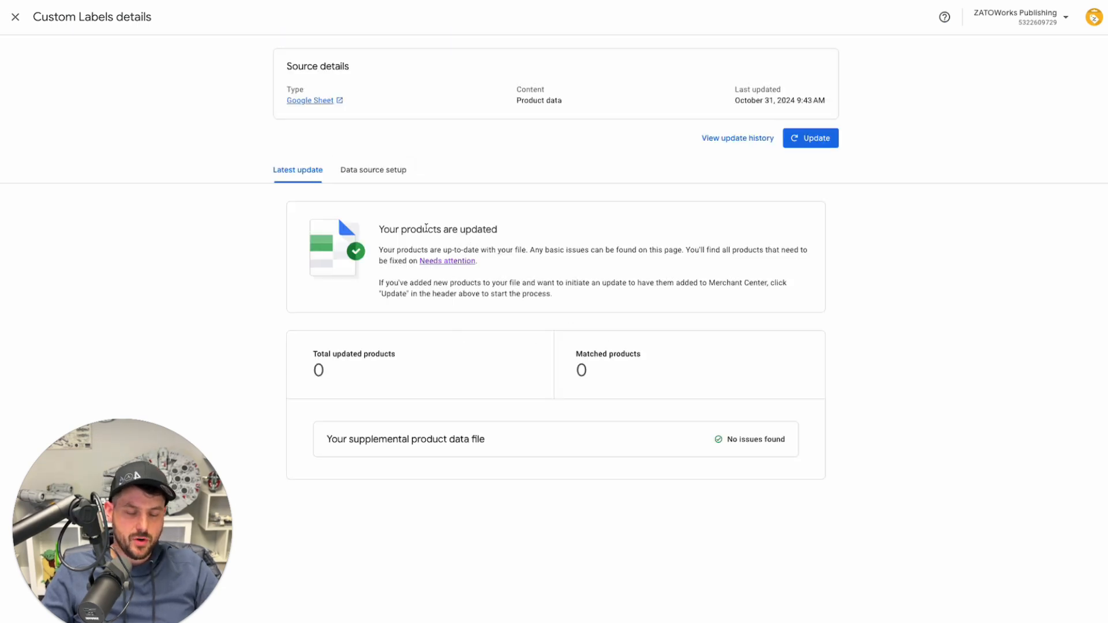
pyautogui.tripleClick(426, 227)
pyautogui.tripleClick(504, 262)
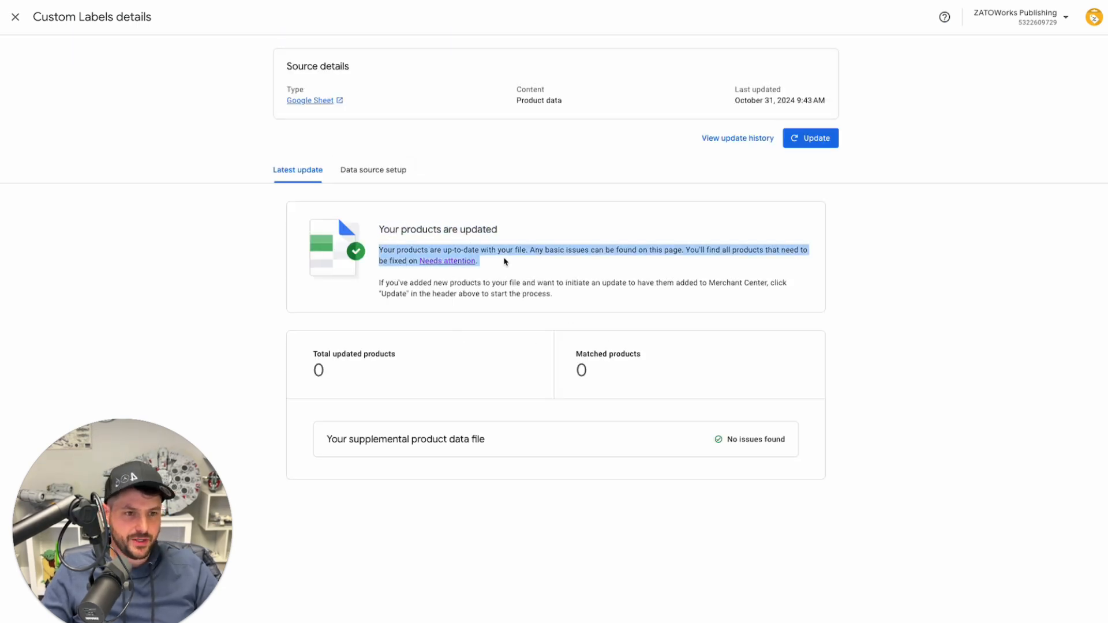
pyautogui.click(448, 376)
pyautogui.moveTo(600, 375); pyautogui.dragTo(577, 355)
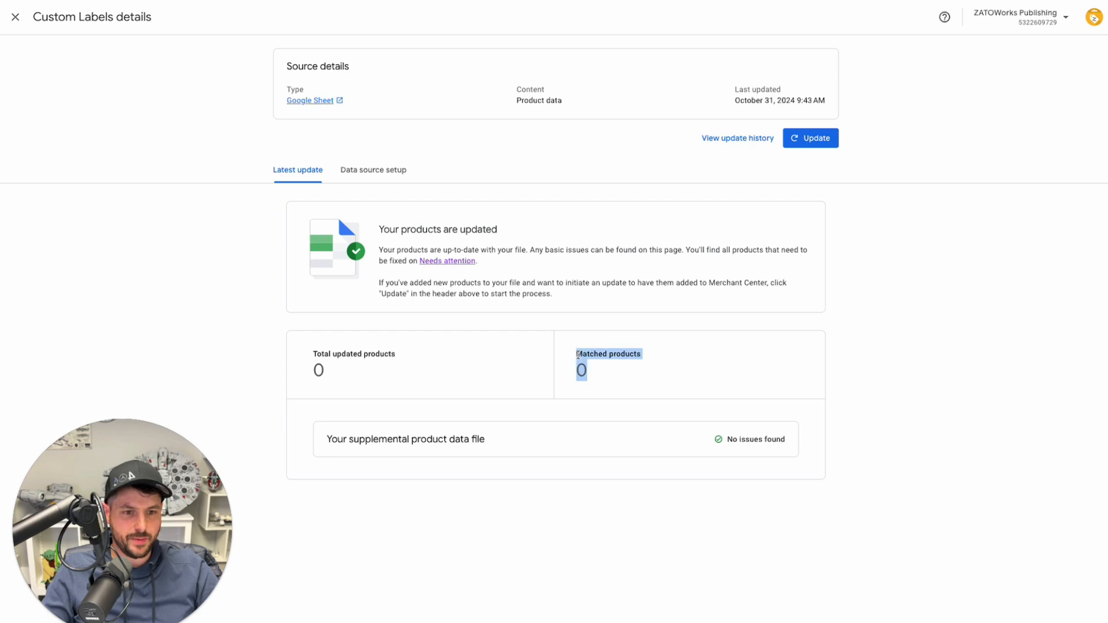
pyautogui.click(268, 225)
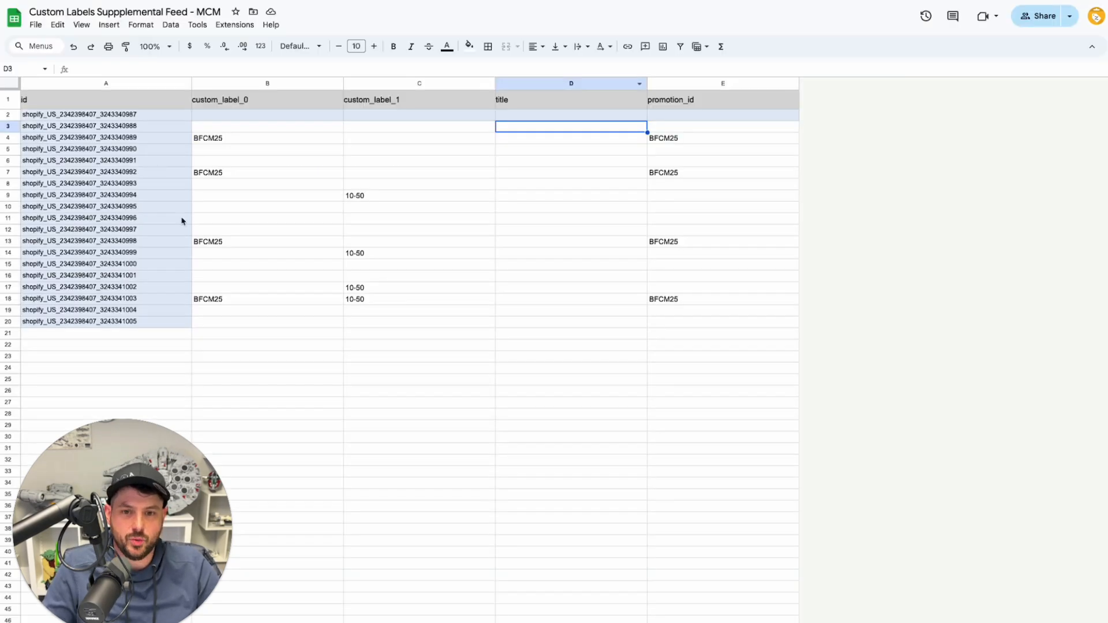
pyautogui.click(99, 197)
pyautogui.click(64, 184)
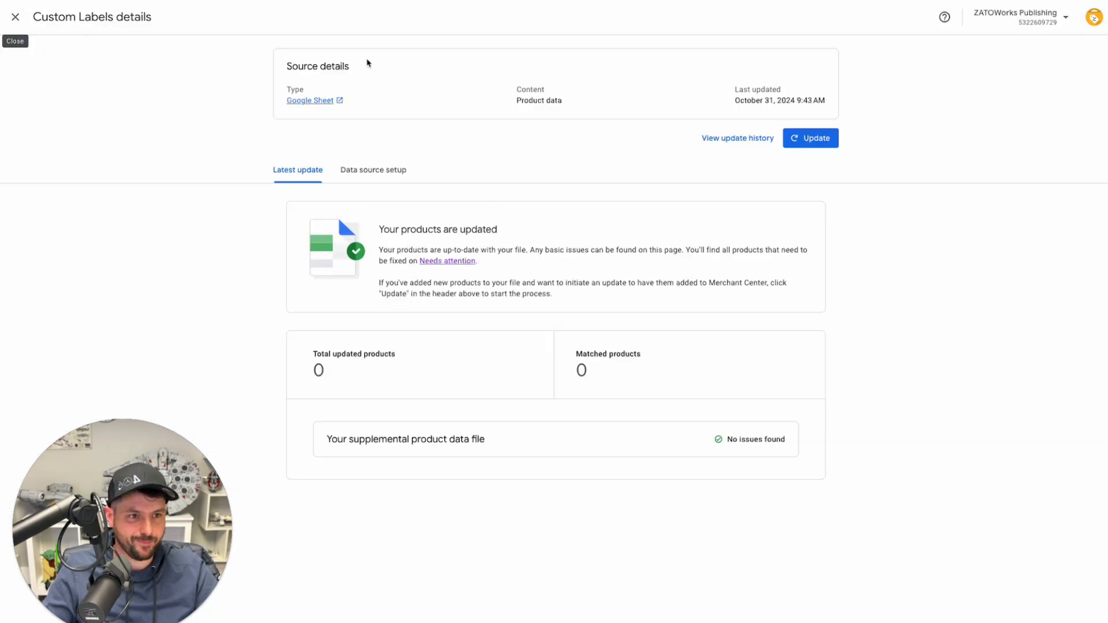
pyautogui.click(796, 141)
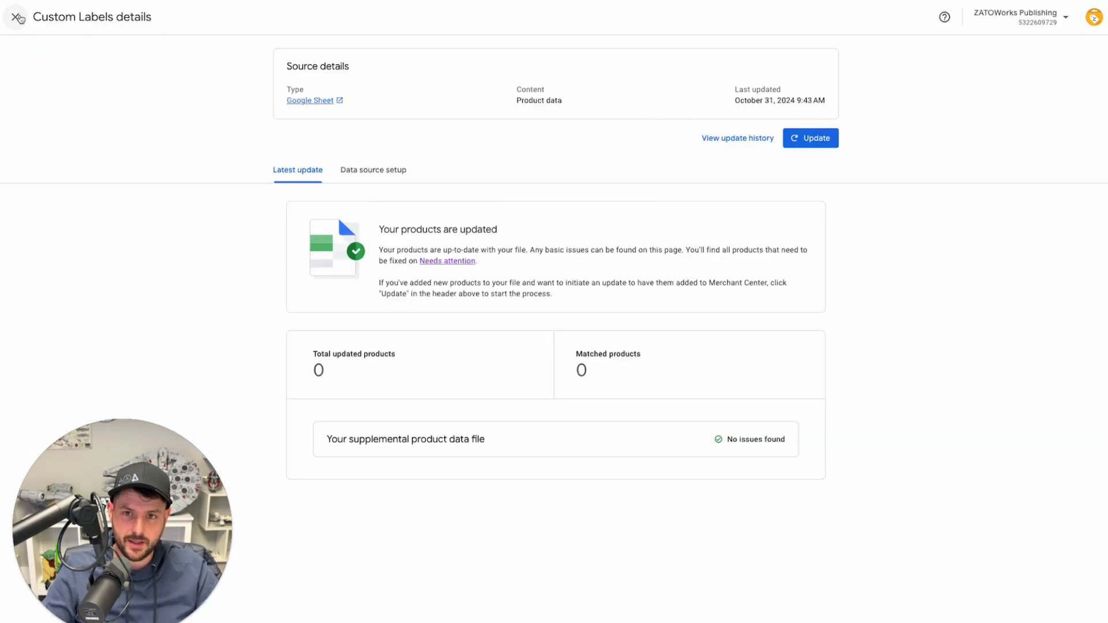
# Return to the account's data sources and compare the primary sources with the supplemental sources and where they are used.
pyautogui.click(15, 17)
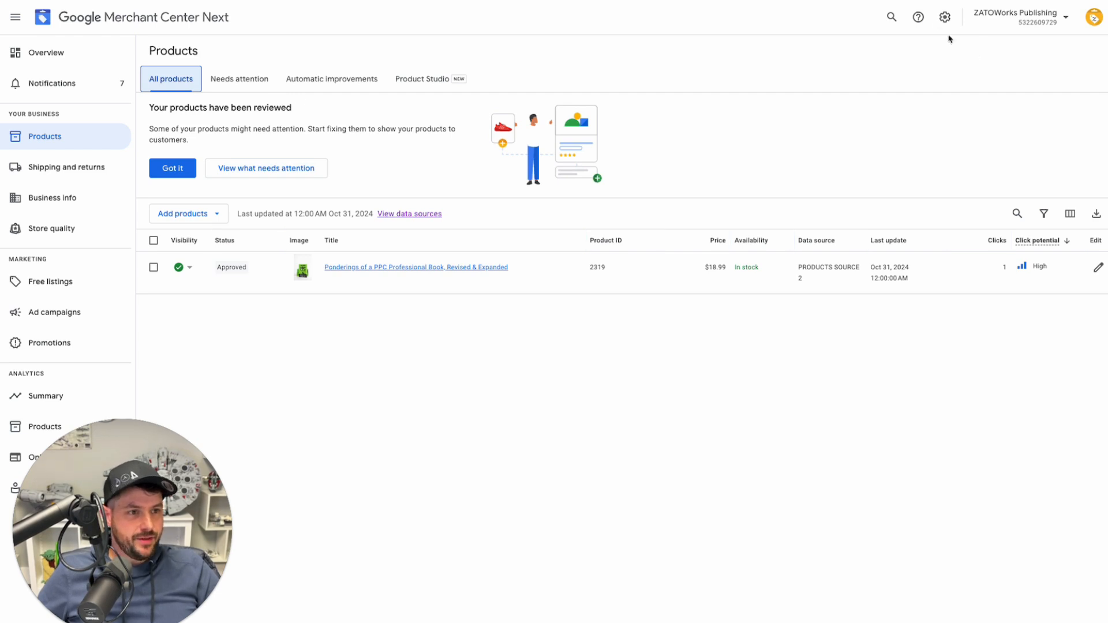
pyautogui.click(944, 17)
pyautogui.click(933, 50)
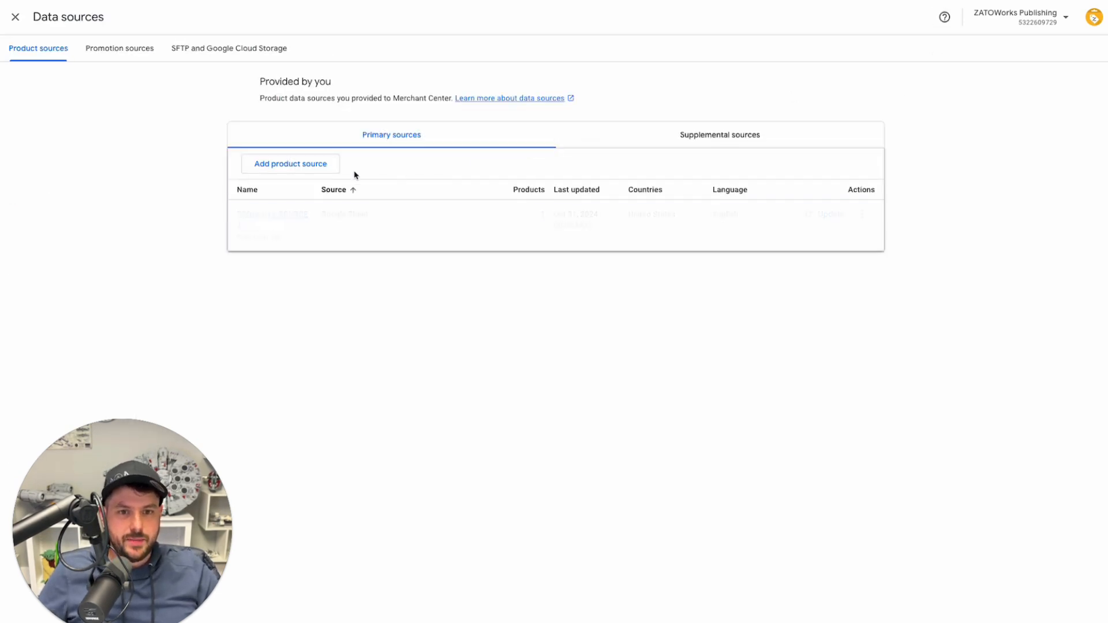
pyautogui.click(731, 141)
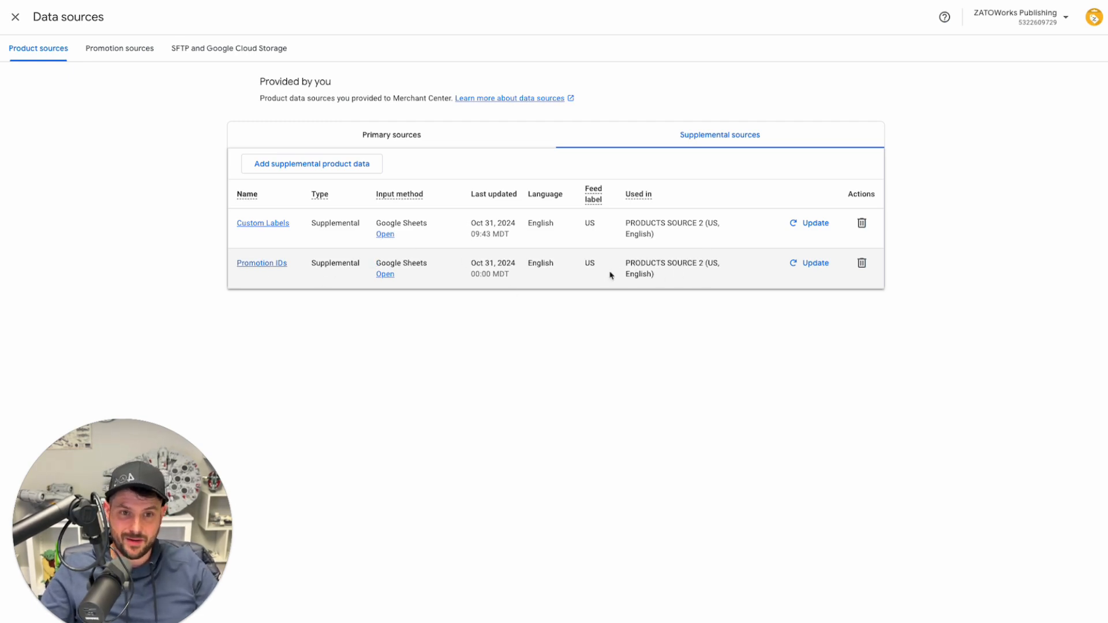
pyautogui.click(418, 139)
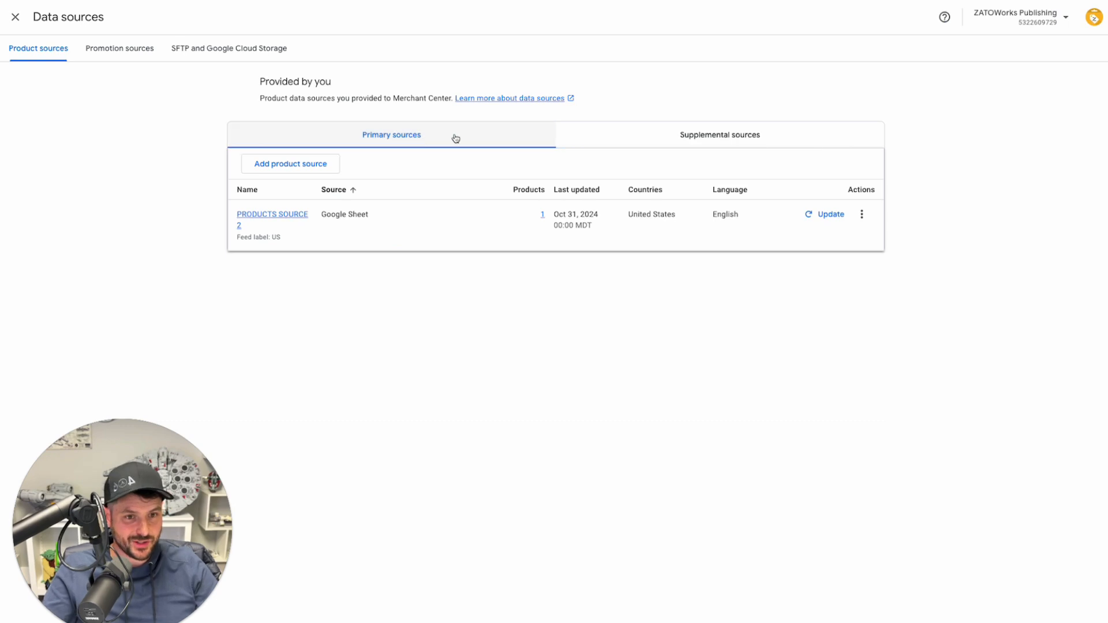
pyautogui.click(744, 136)
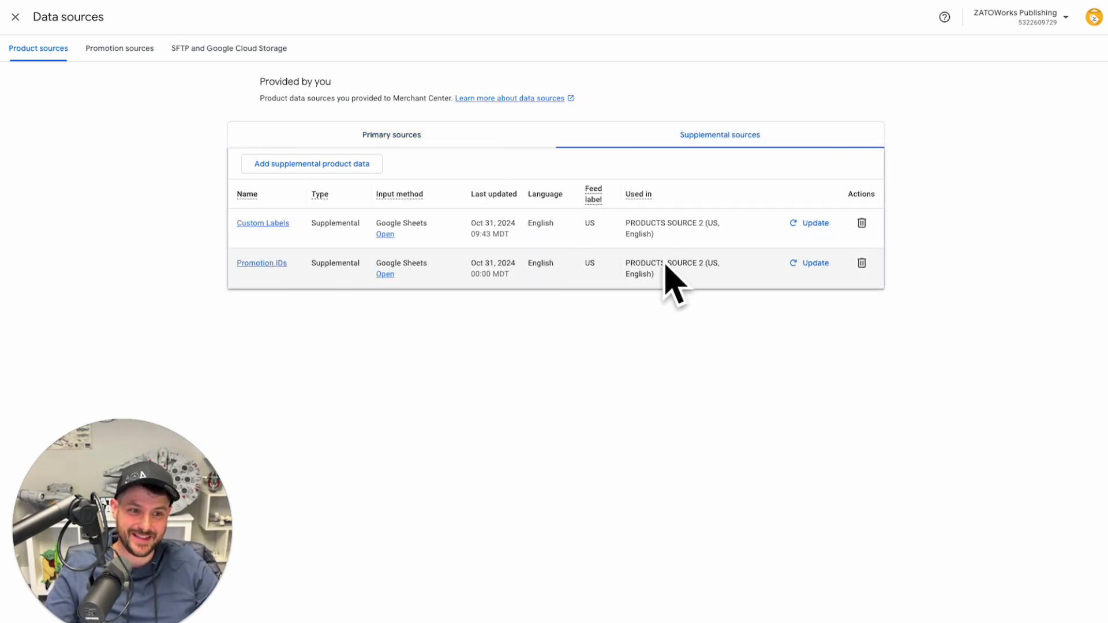
pyautogui.click(372, 135)
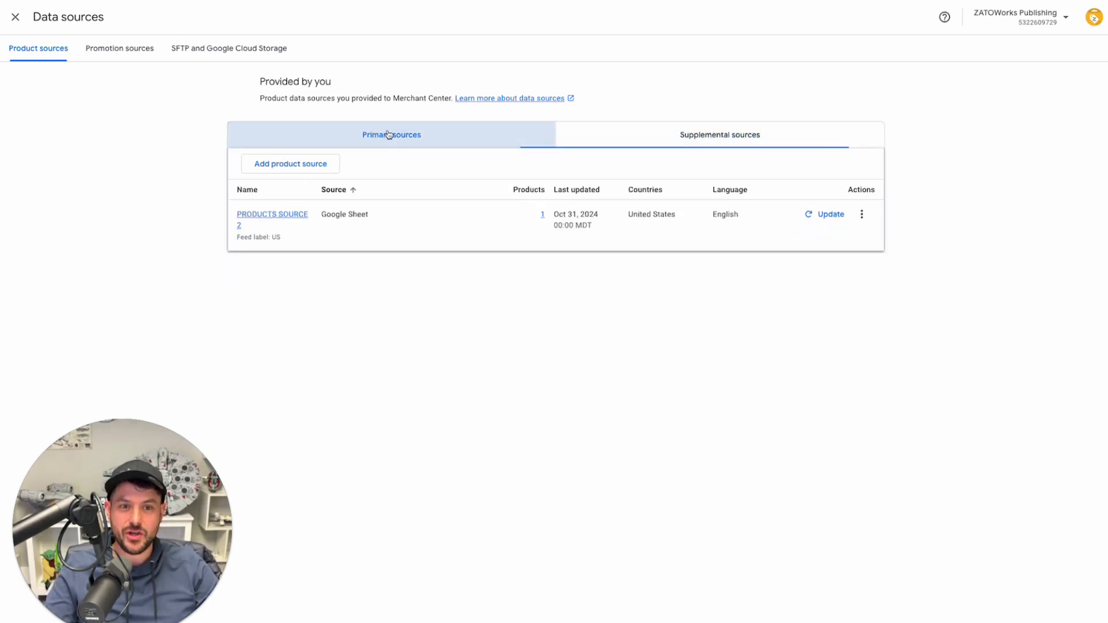
# Remove the Promotion IDs source from the default attribute rule of PRODUCTS SOURCE 2 and apply the rule changes.
pyautogui.click(286, 218)
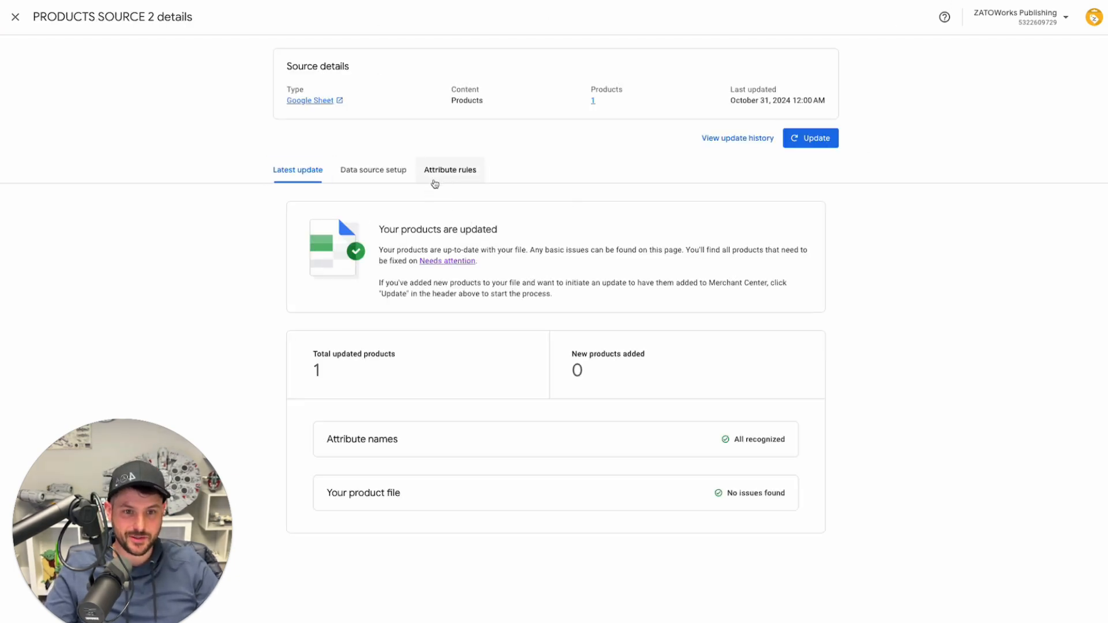
pyautogui.click(451, 174)
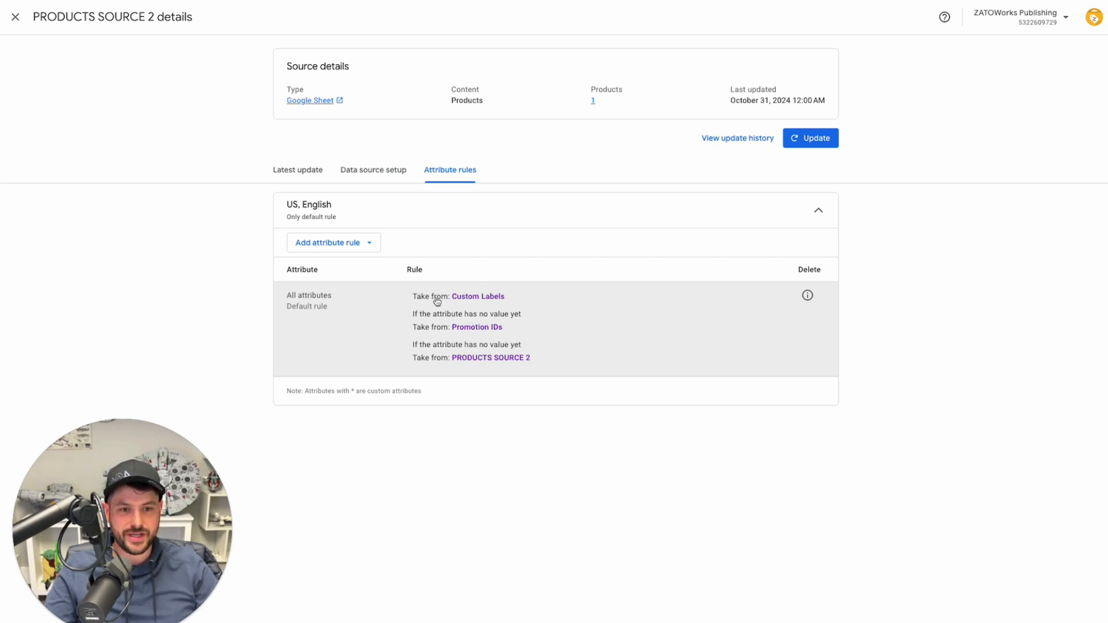
pyautogui.click(725, 332)
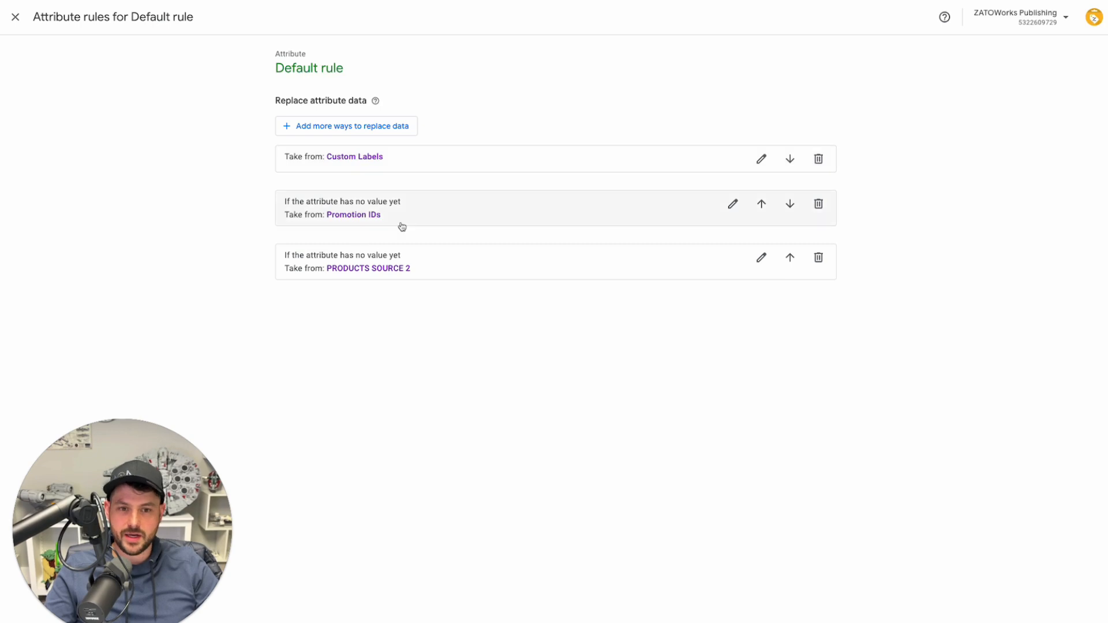
pyautogui.click(822, 208)
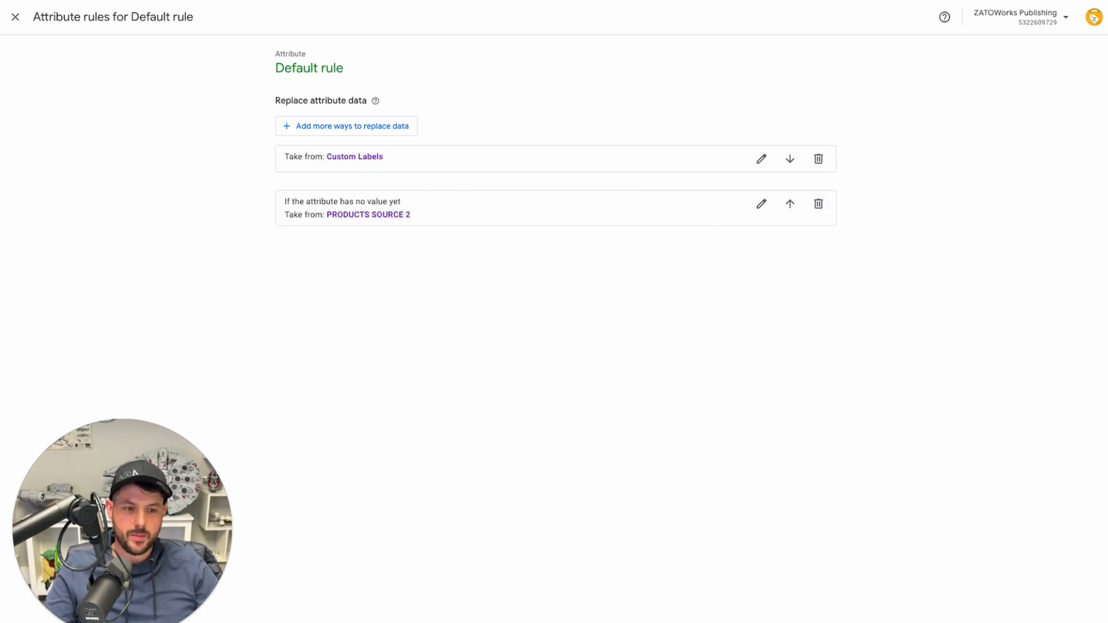
pyautogui.click(16, 16)
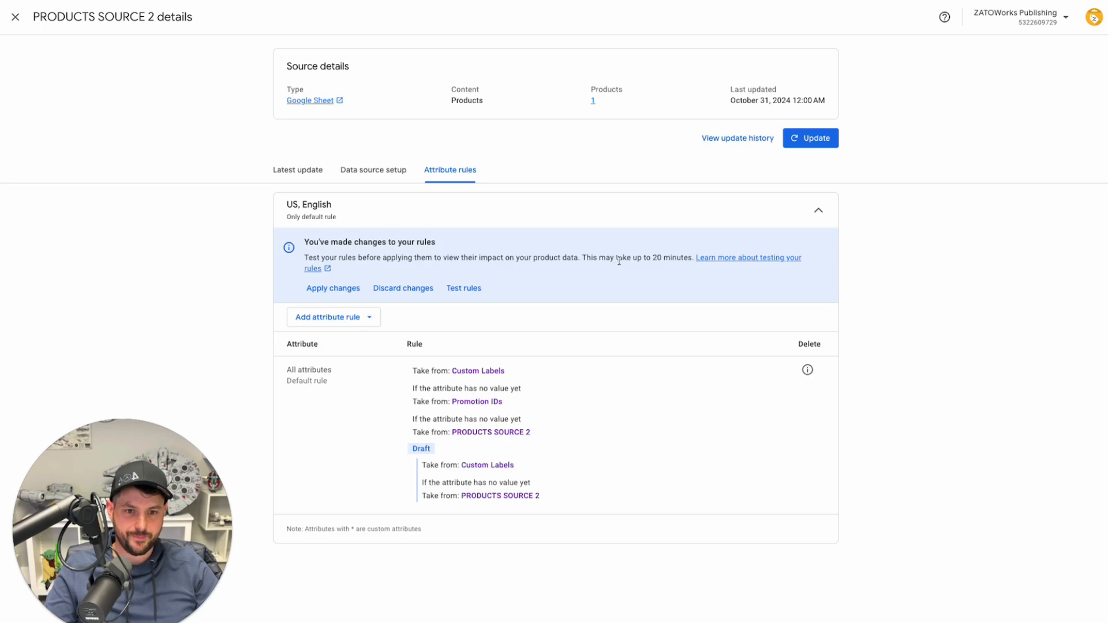
pyautogui.click(342, 289)
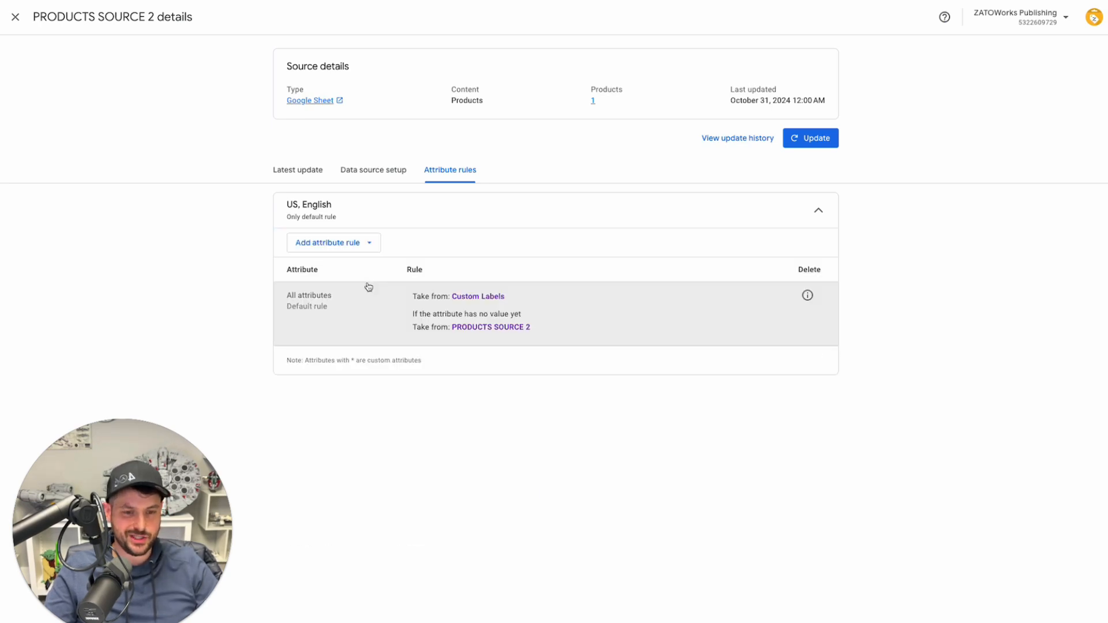
# Check in the supplemental sources list which primary source the Promotion IDs feed is used in.
pyautogui.click(16, 18)
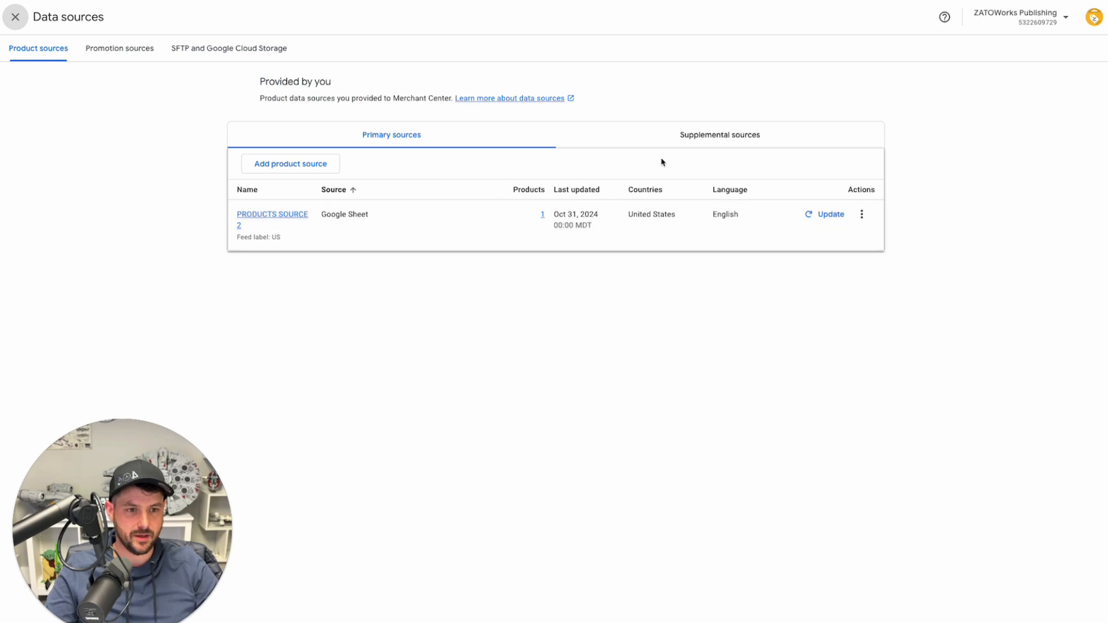
pyautogui.click(710, 140)
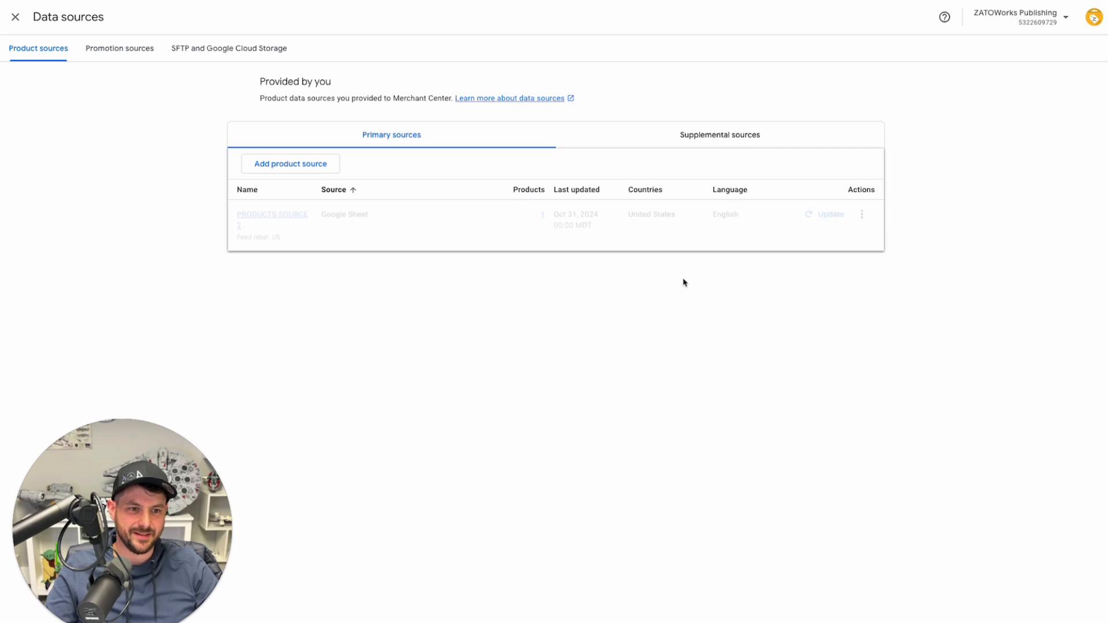
pyautogui.click(708, 138)
pyautogui.moveTo(627, 264); pyautogui.dragTo(653, 269)
pyautogui.click(631, 263)
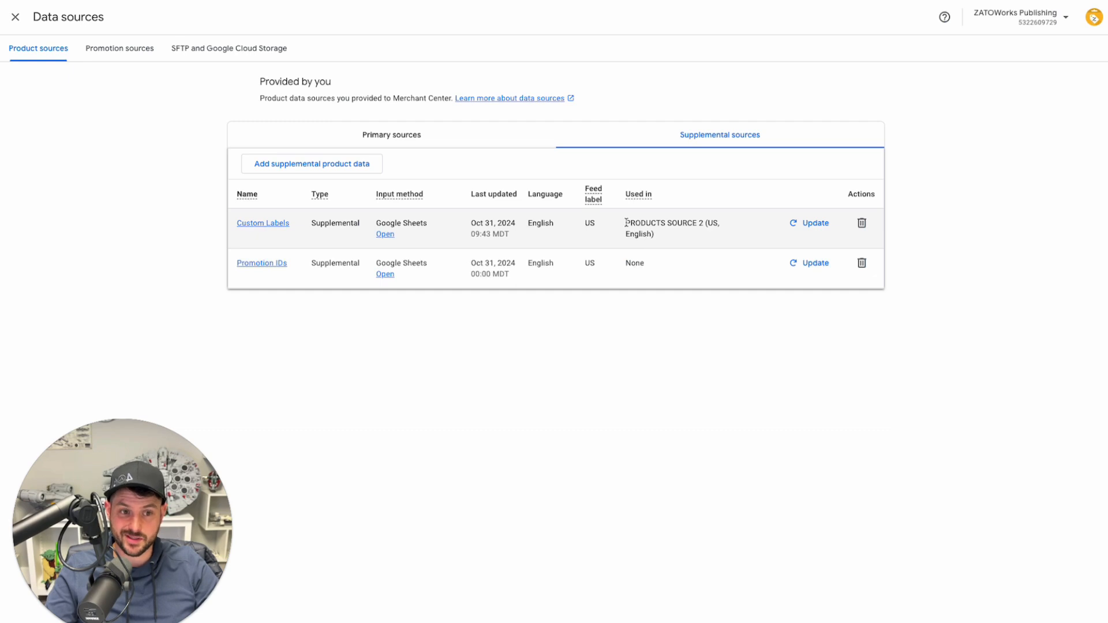
# Compare where the Custom Labels and Promotion IDs supplemental sources are used, and close the data sources to return to the product list.
pyautogui.moveTo(626, 222)
pyautogui.mouseDown()
pyautogui.moveTo(674, 237)
pyautogui.moveTo(626, 226)
pyautogui.mouseUp()
pyautogui.click(673, 227)
pyautogui.click(661, 225)
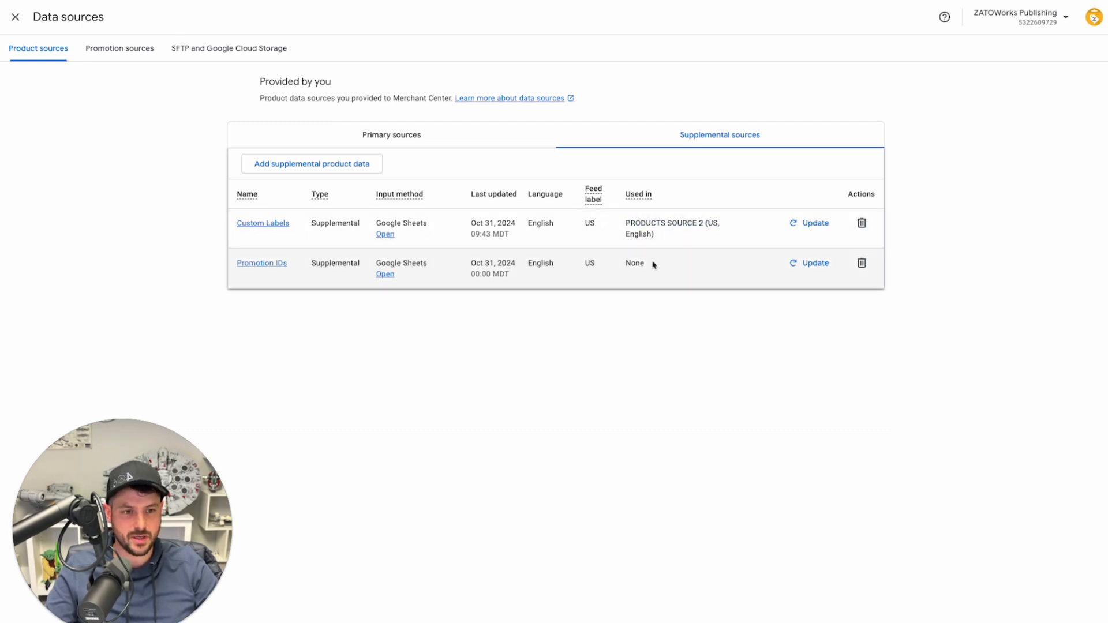
pyautogui.doubleClick(634, 263)
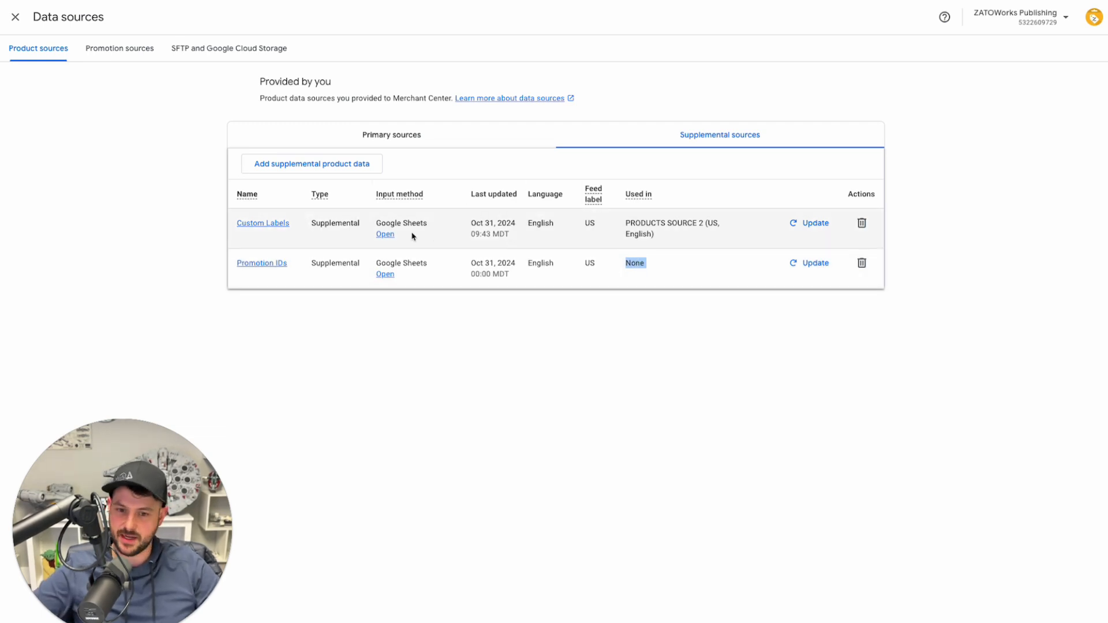
pyautogui.click(615, 335)
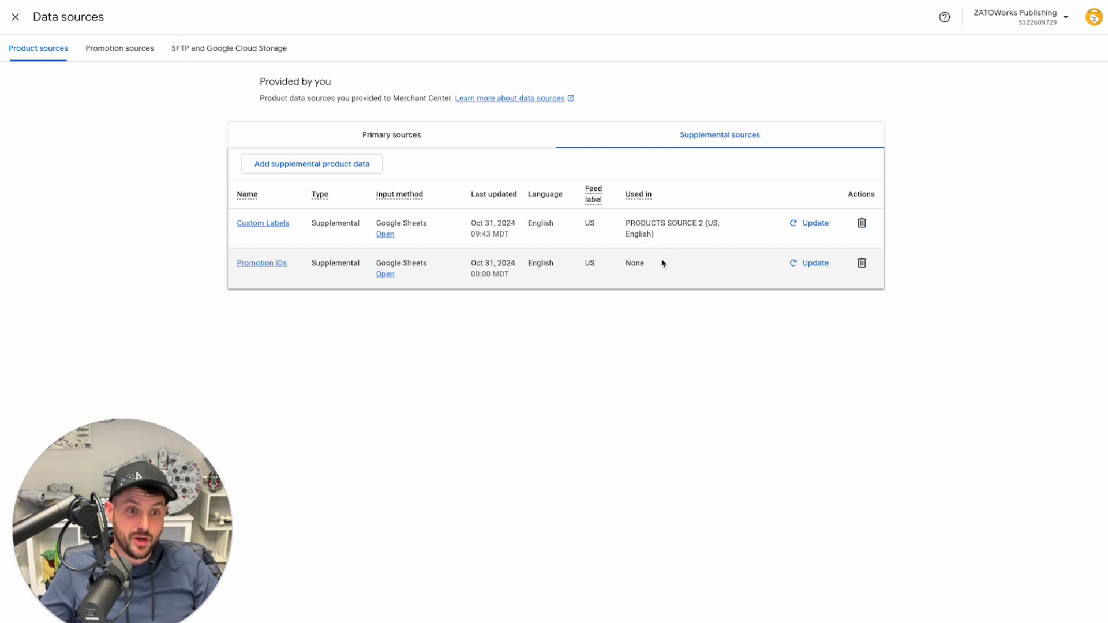
pyautogui.doubleClick(634, 263)
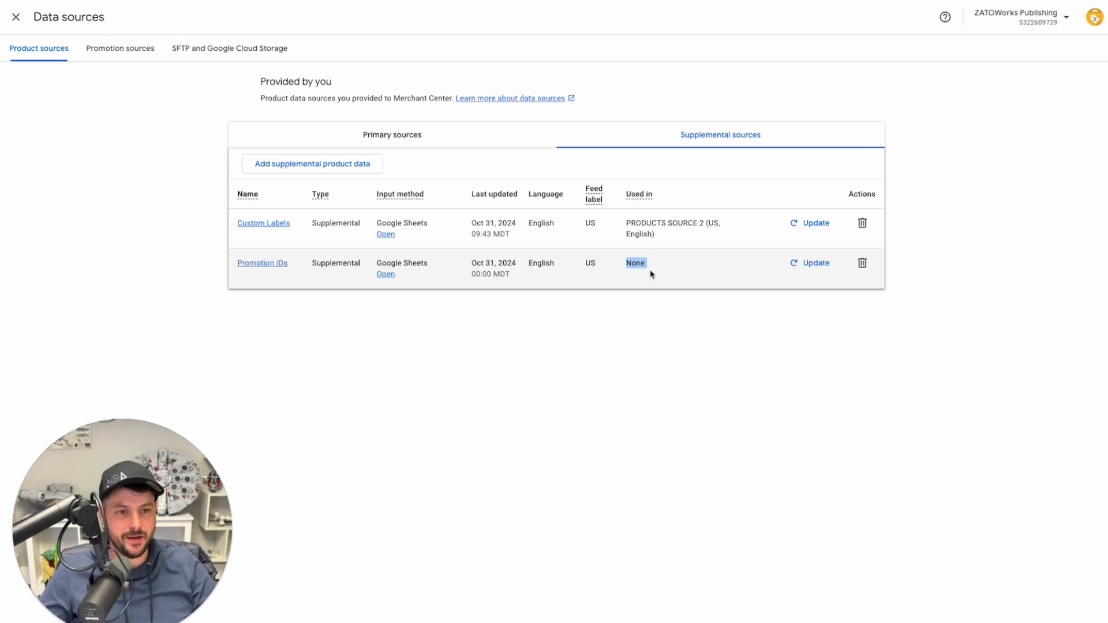
pyautogui.click(650, 270)
pyautogui.doubleClick(627, 262)
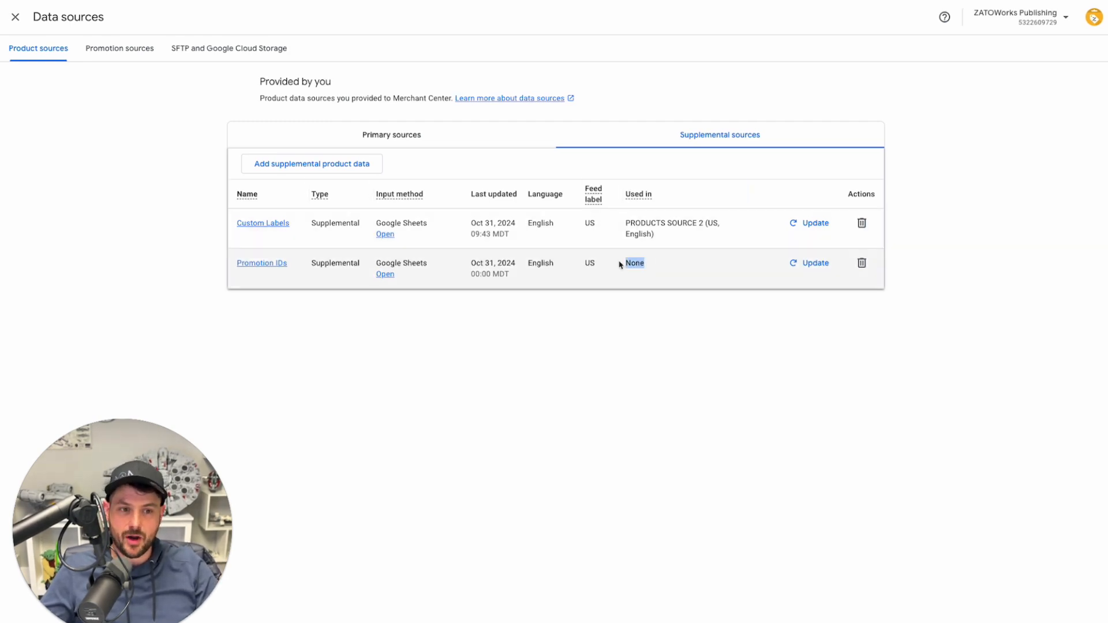
pyautogui.click(627, 261)
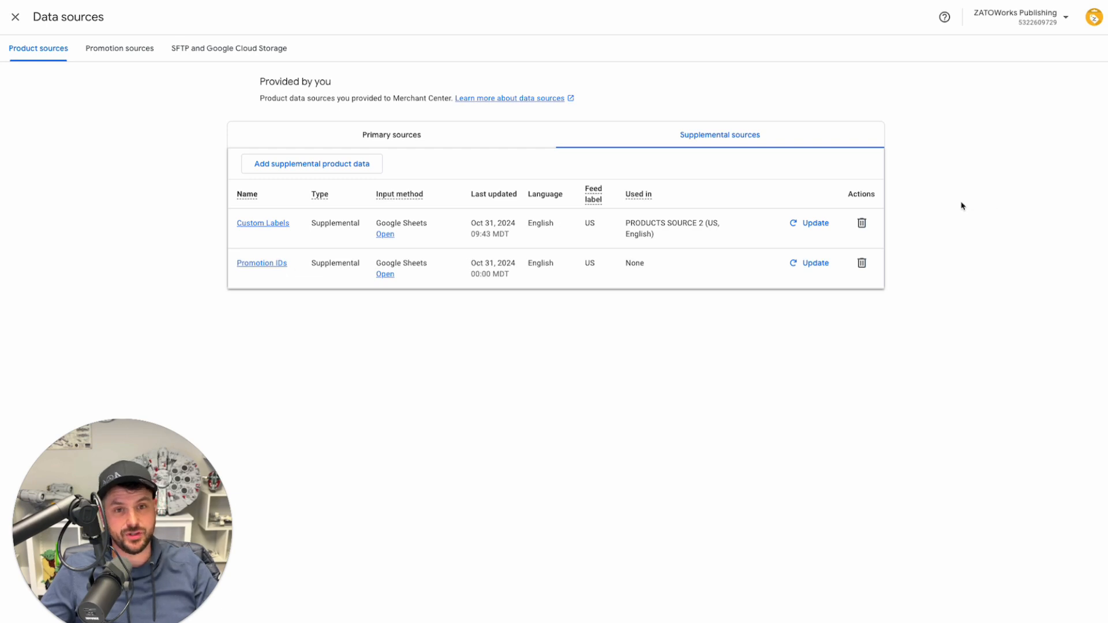
pyautogui.click(16, 16)
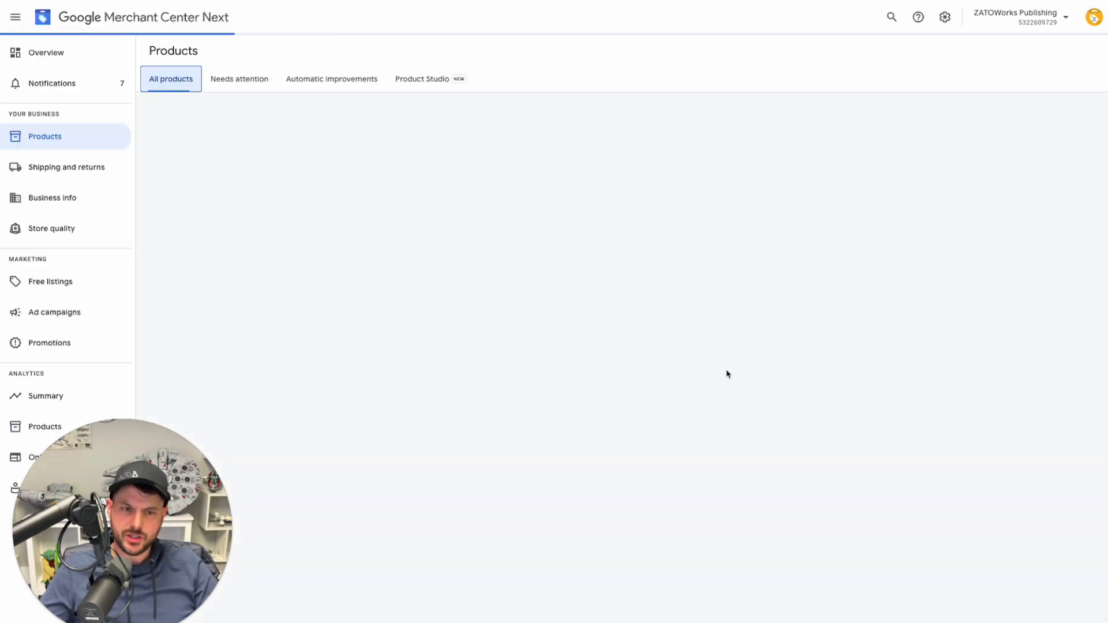